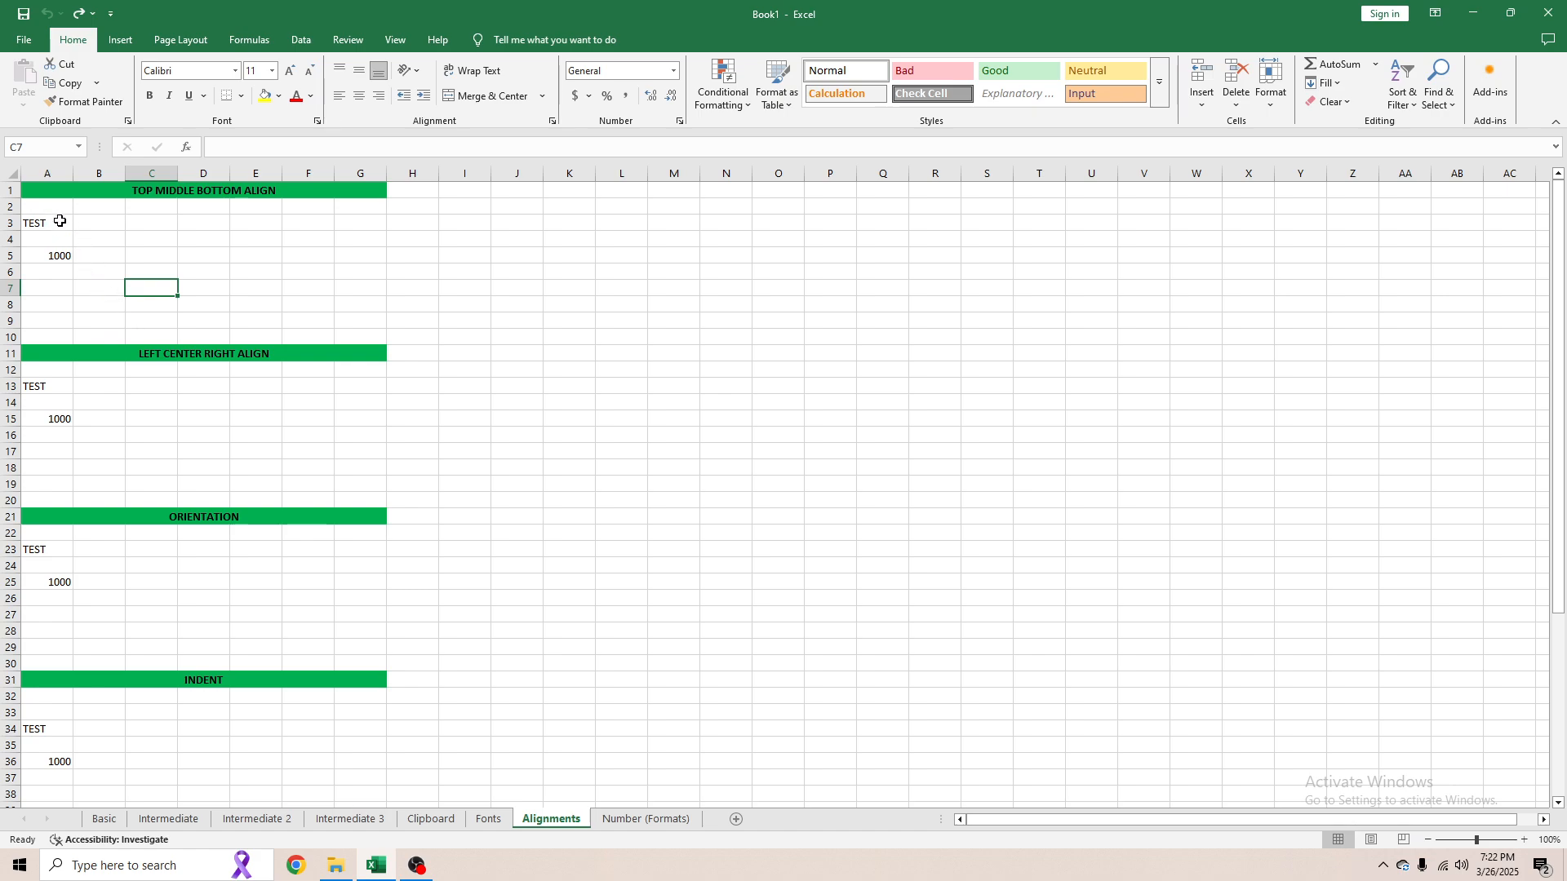
left_click(102, 227)
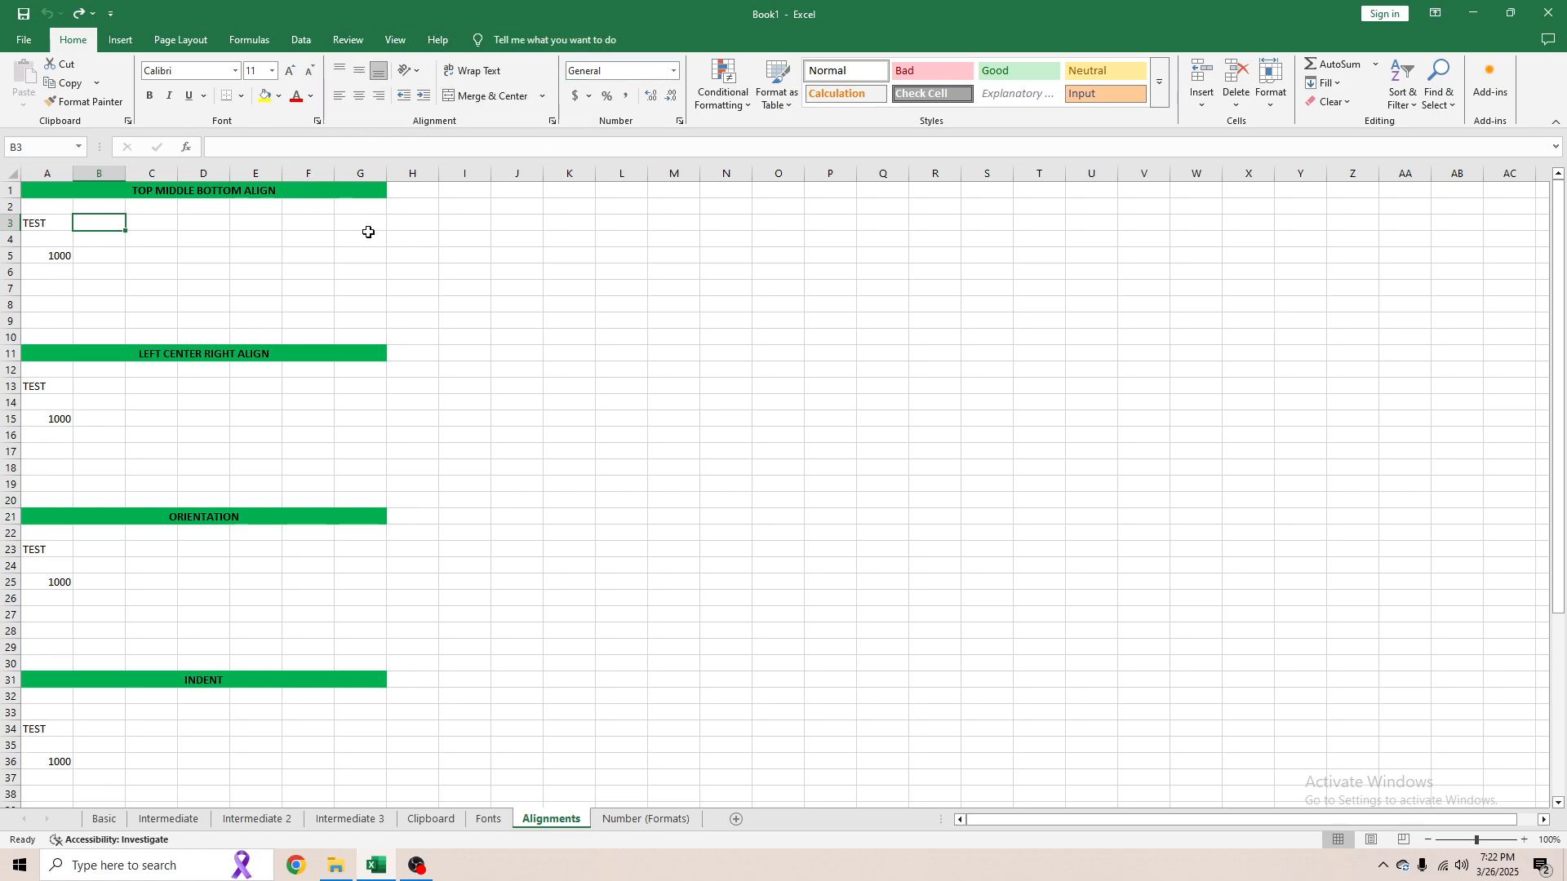
left_click(310, 271)
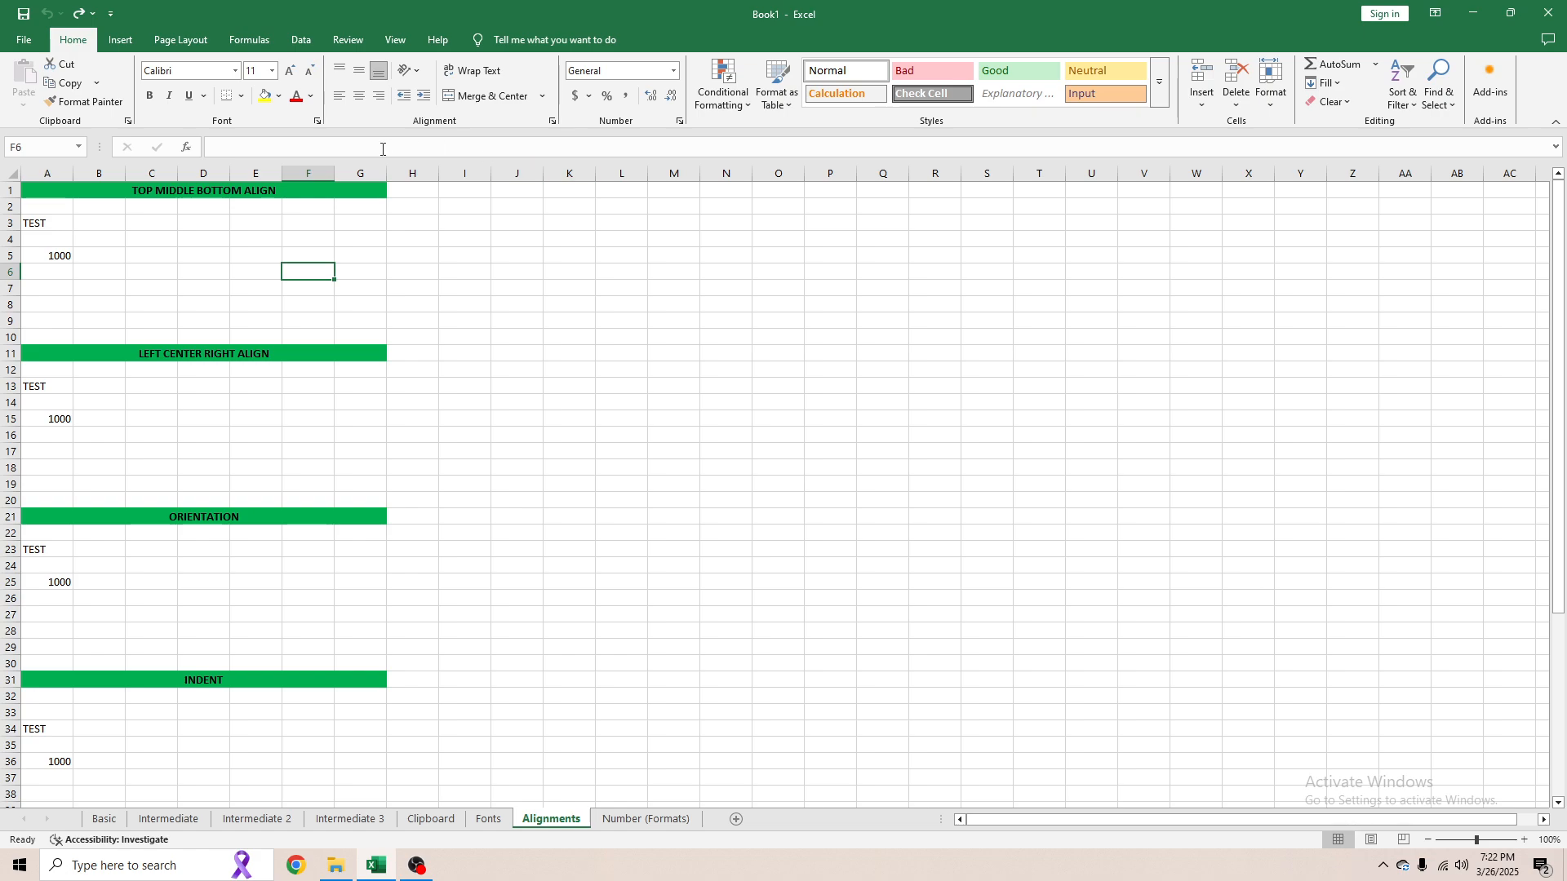
left_click(97, 206)
left_click(86, 192)
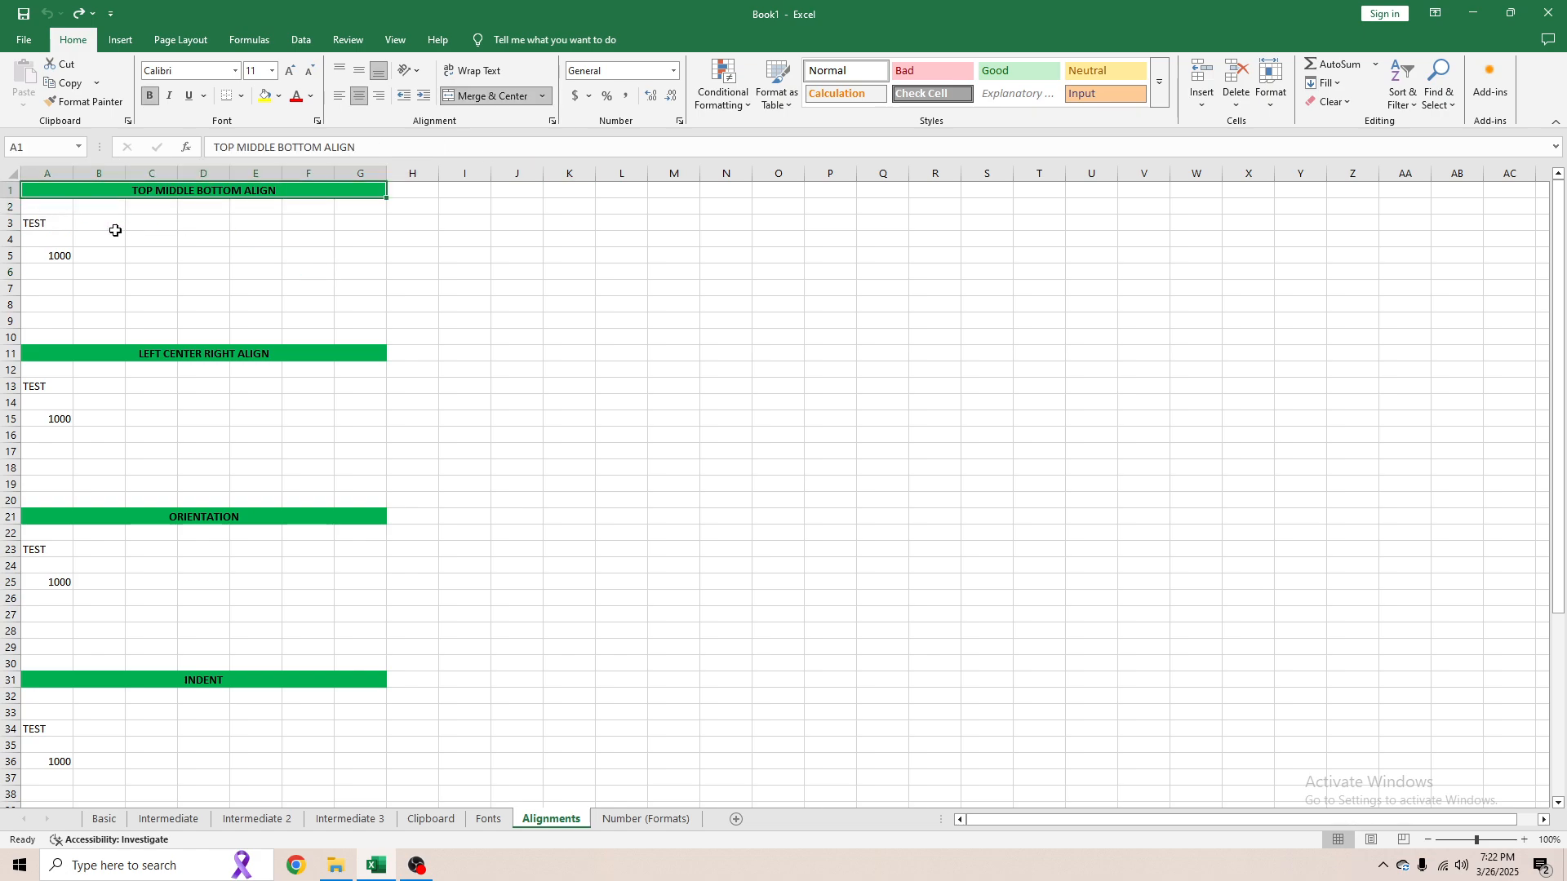
left_click(135, 241)
- Increase the height of row 3 and align the TEST text in A3 to the middle, finally to the top
left_click(62, 229)
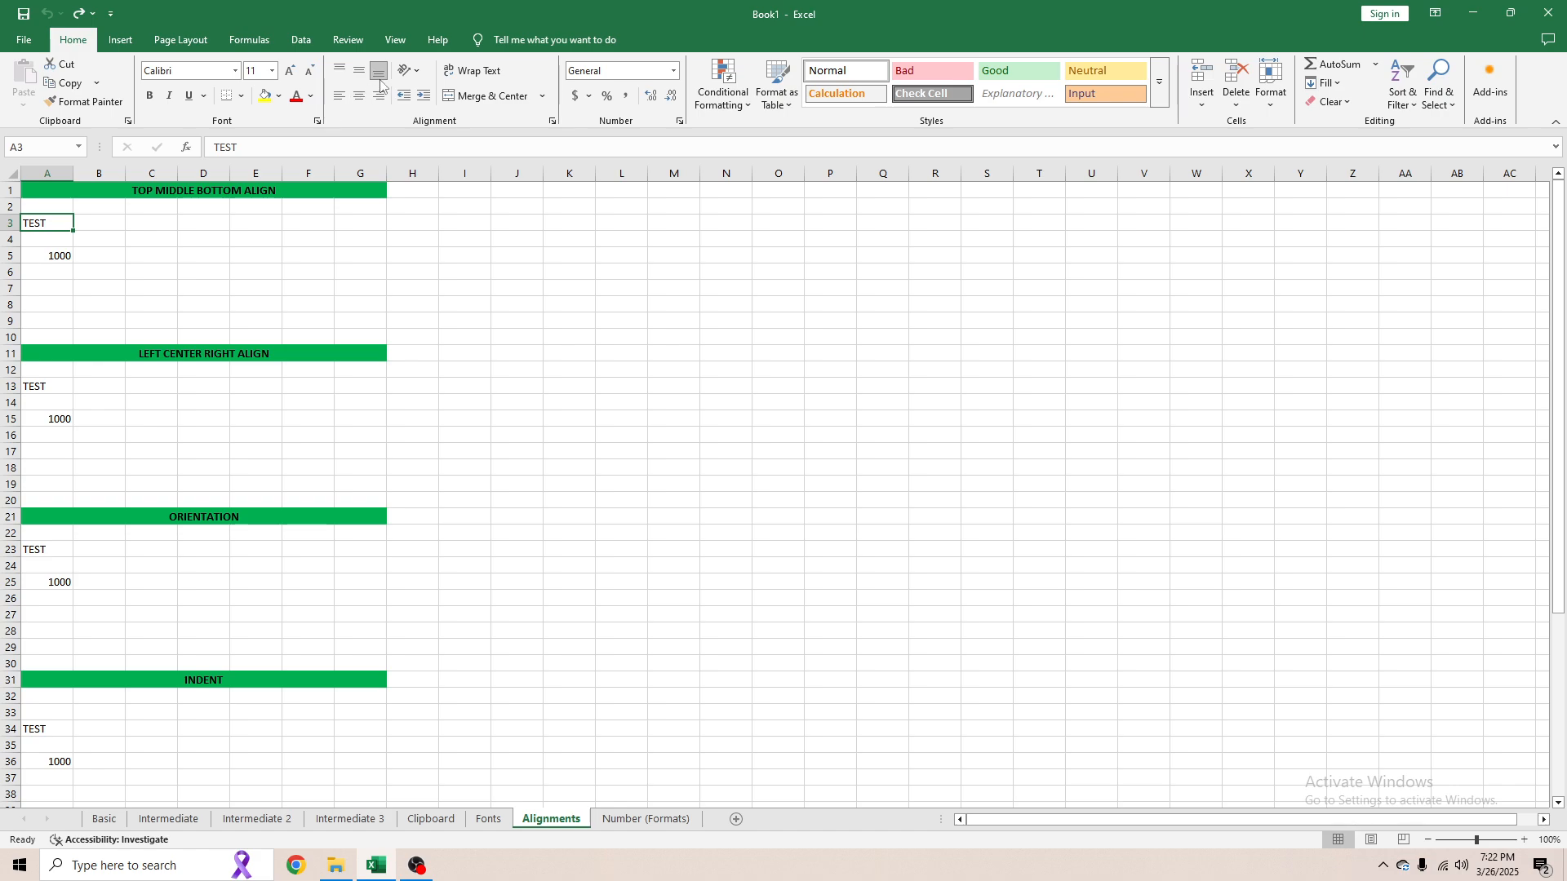
left_click_drag(12, 232, 12, 263)
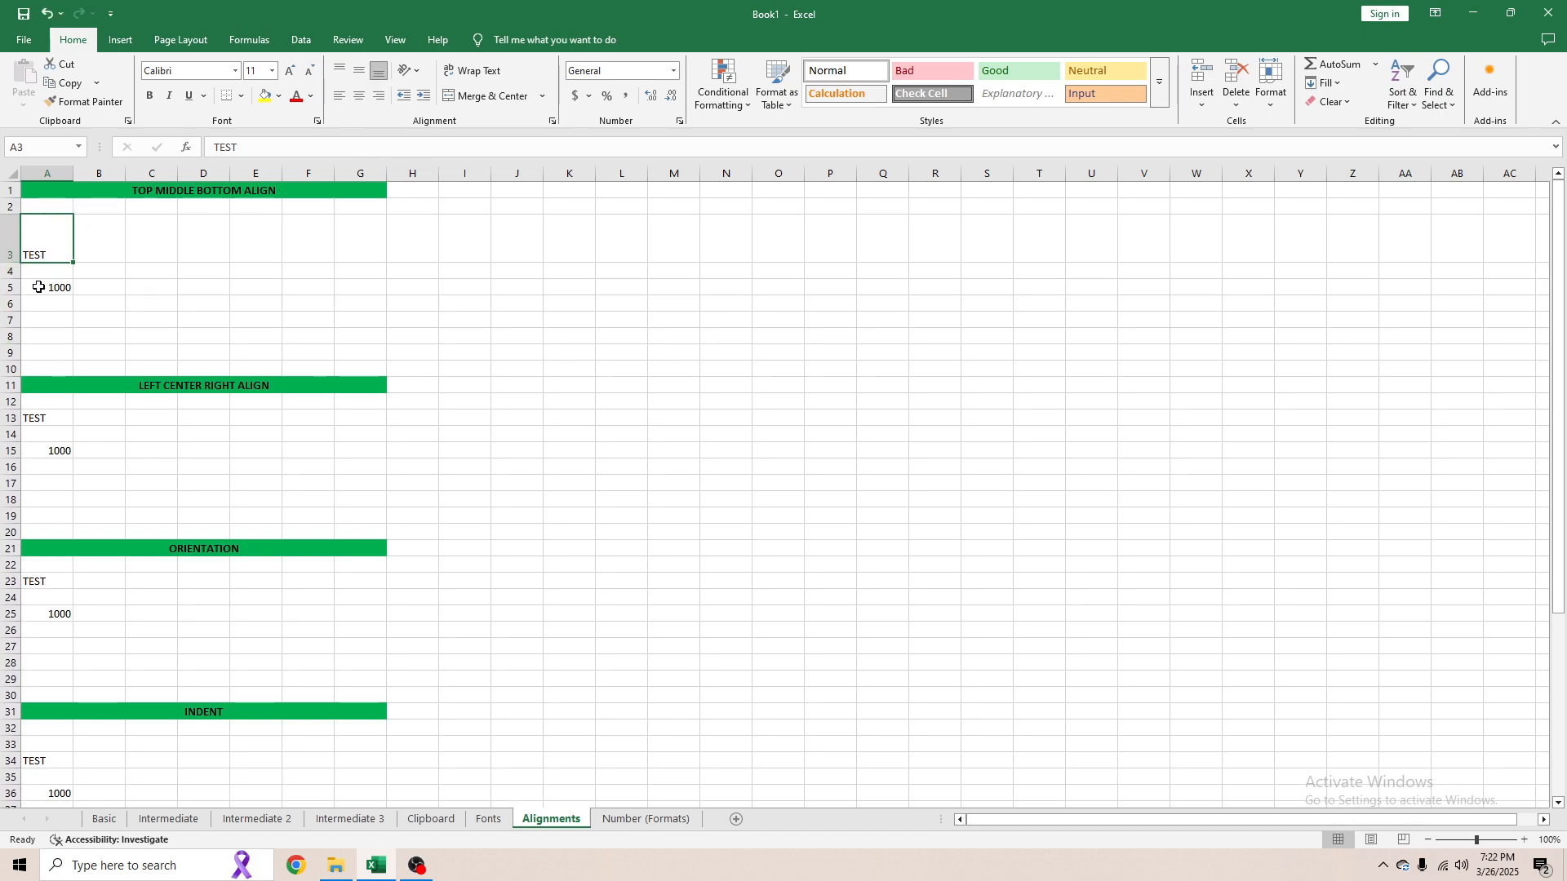
left_click(362, 74)
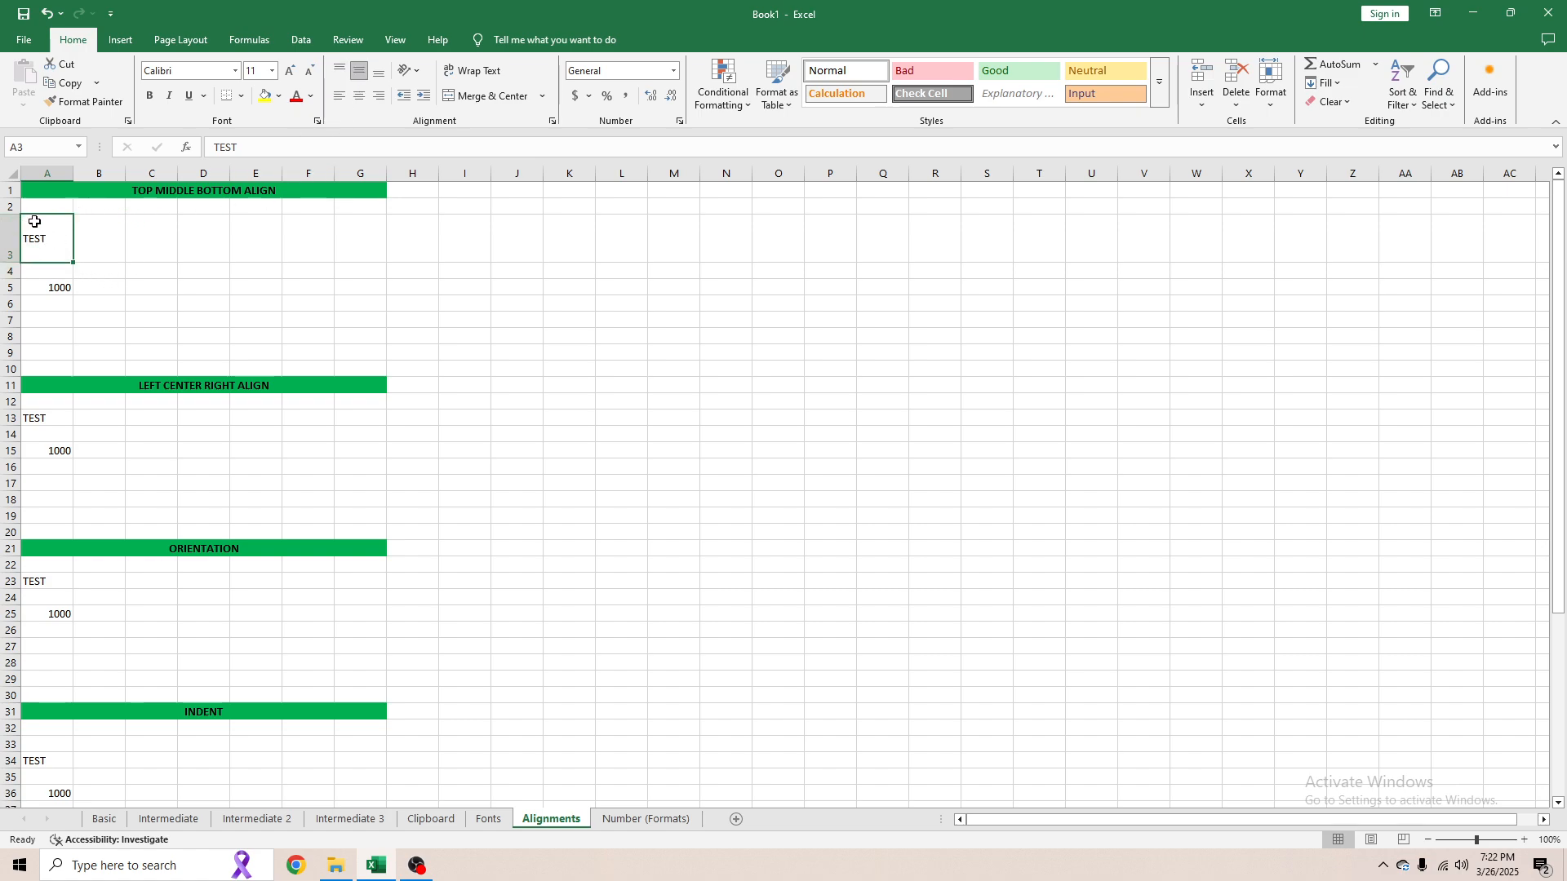
left_click(338, 75)
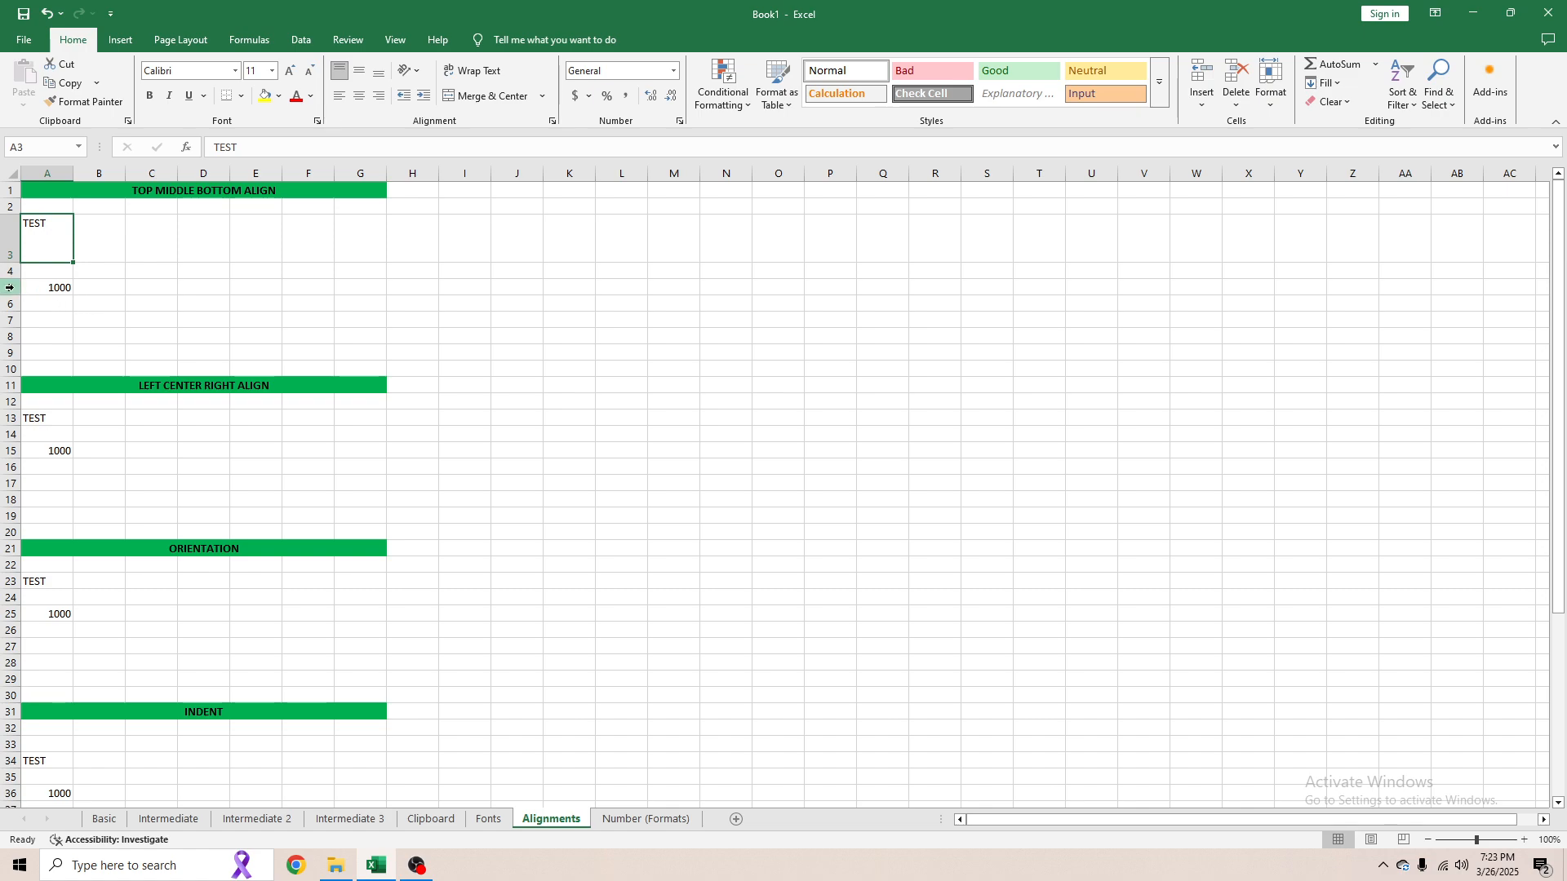
- Increase the height of row 5 and align the 1000 in A5 to the middle, finally to the top
left_click_drag(13, 298, 16, 319)
left_click(40, 304)
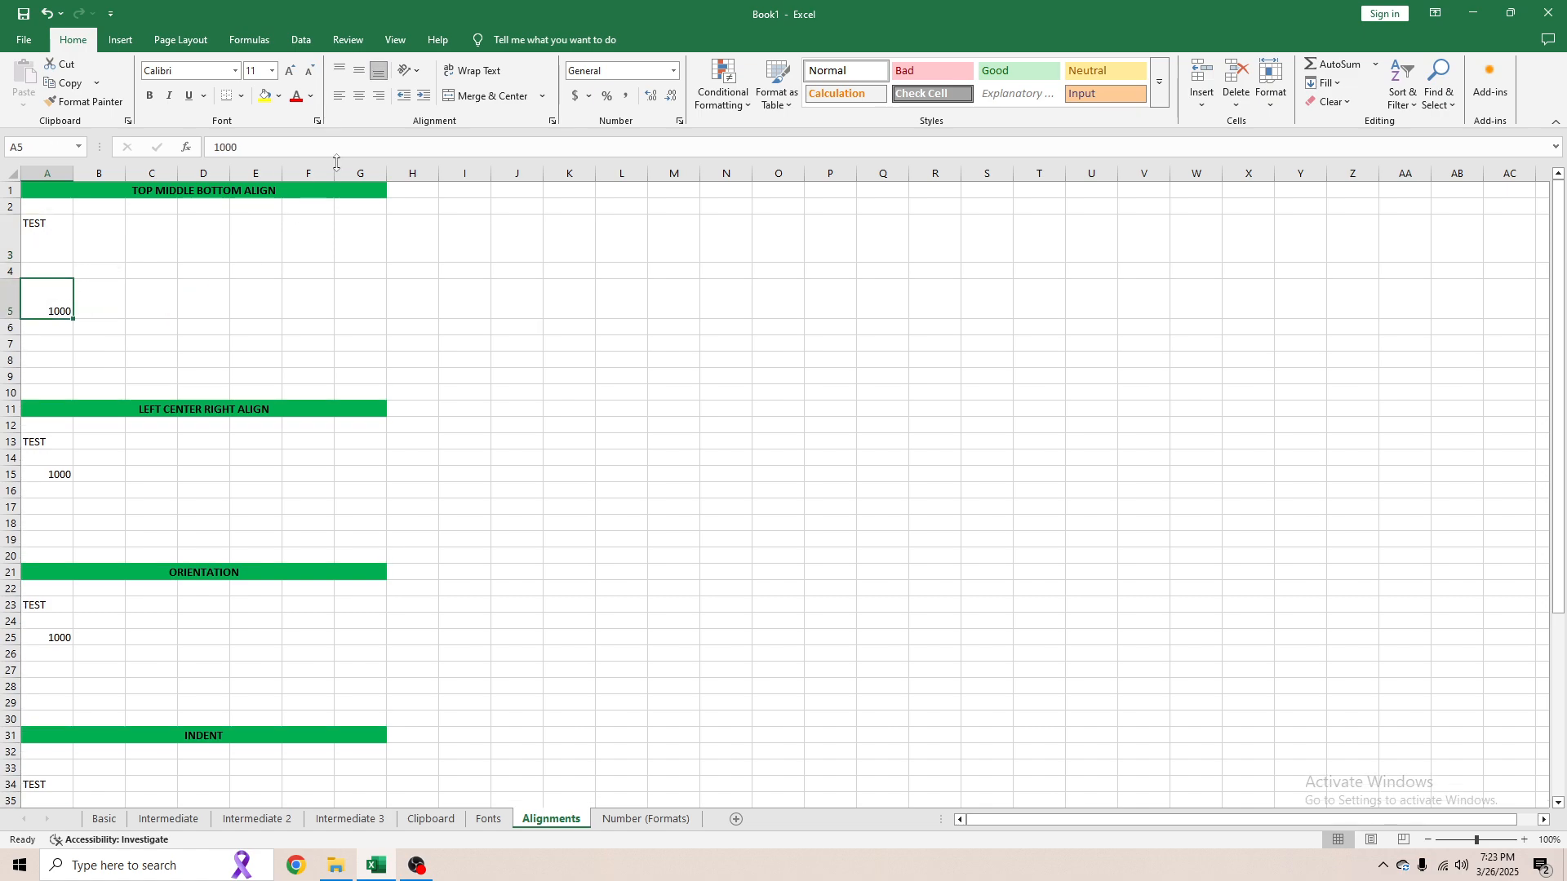
left_click(359, 70)
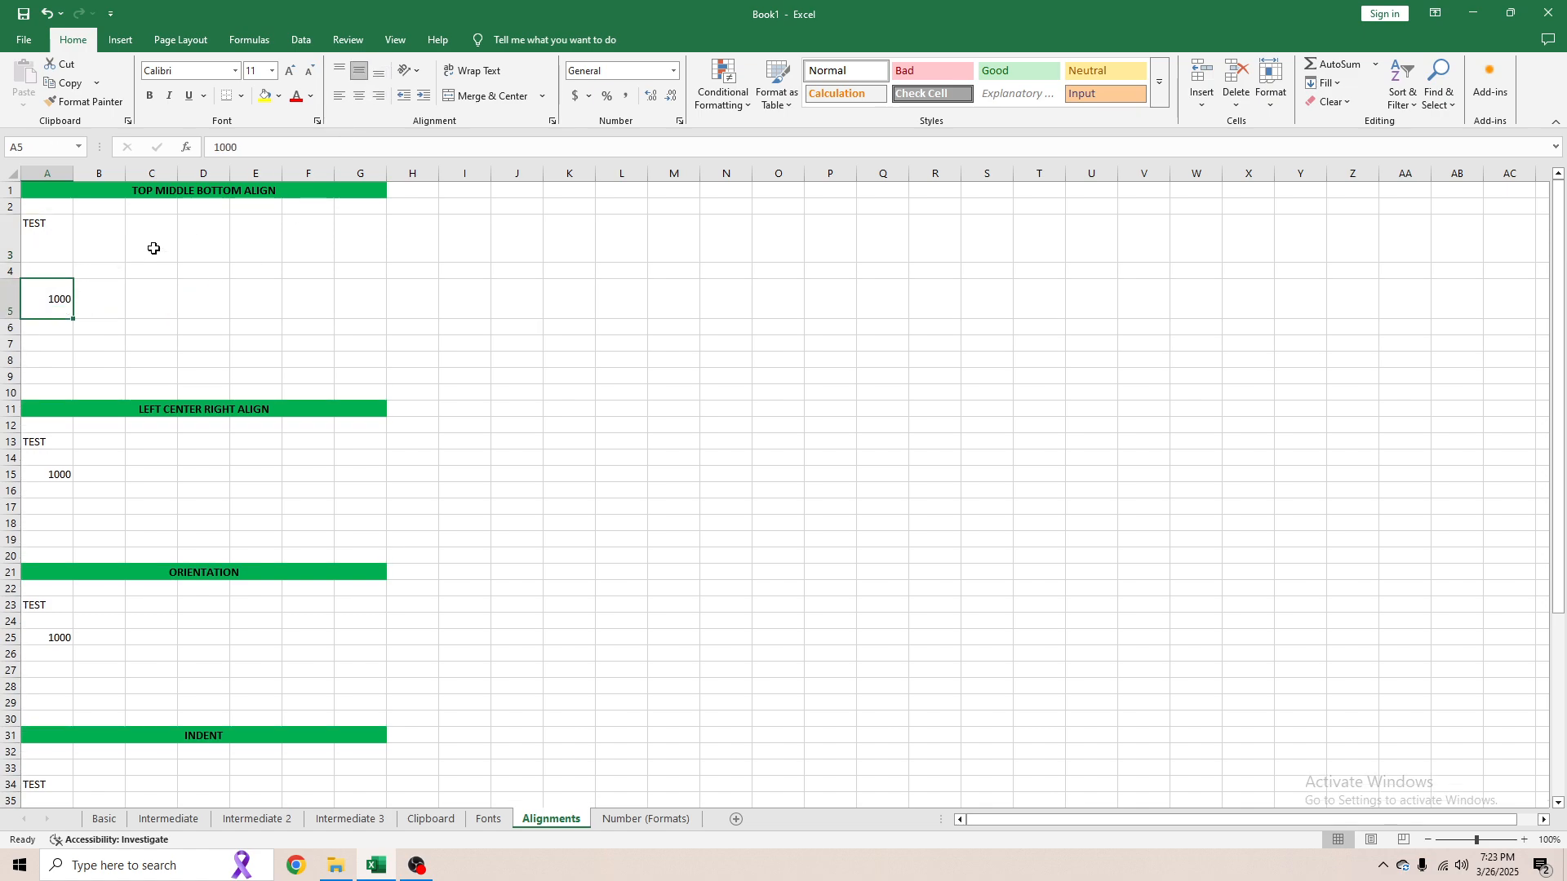
left_click(340, 70)
left_click(130, 380)
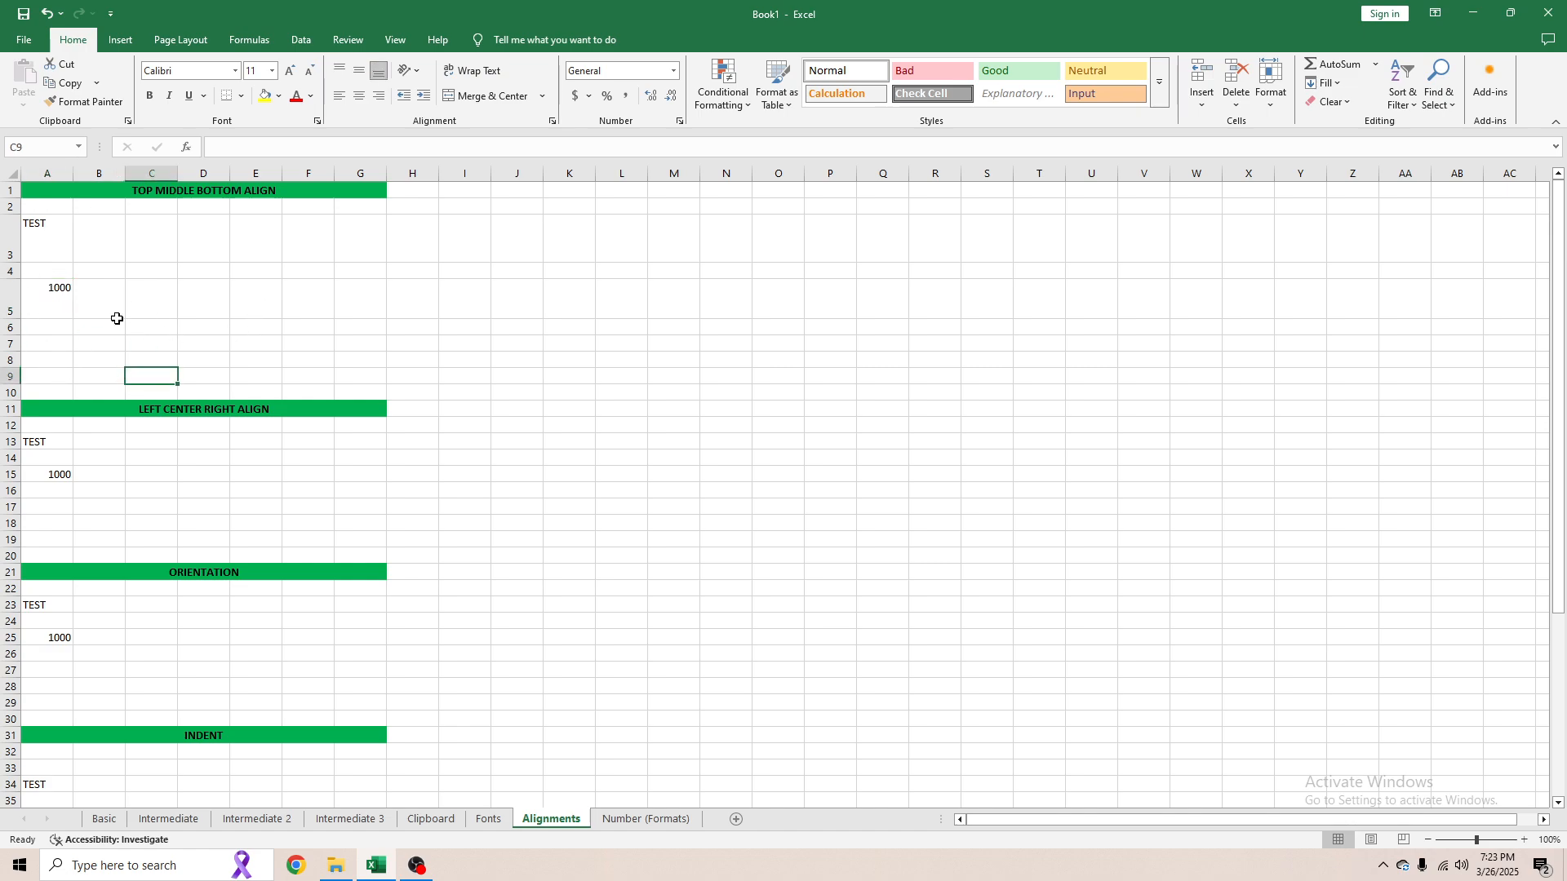
left_click(59, 298)
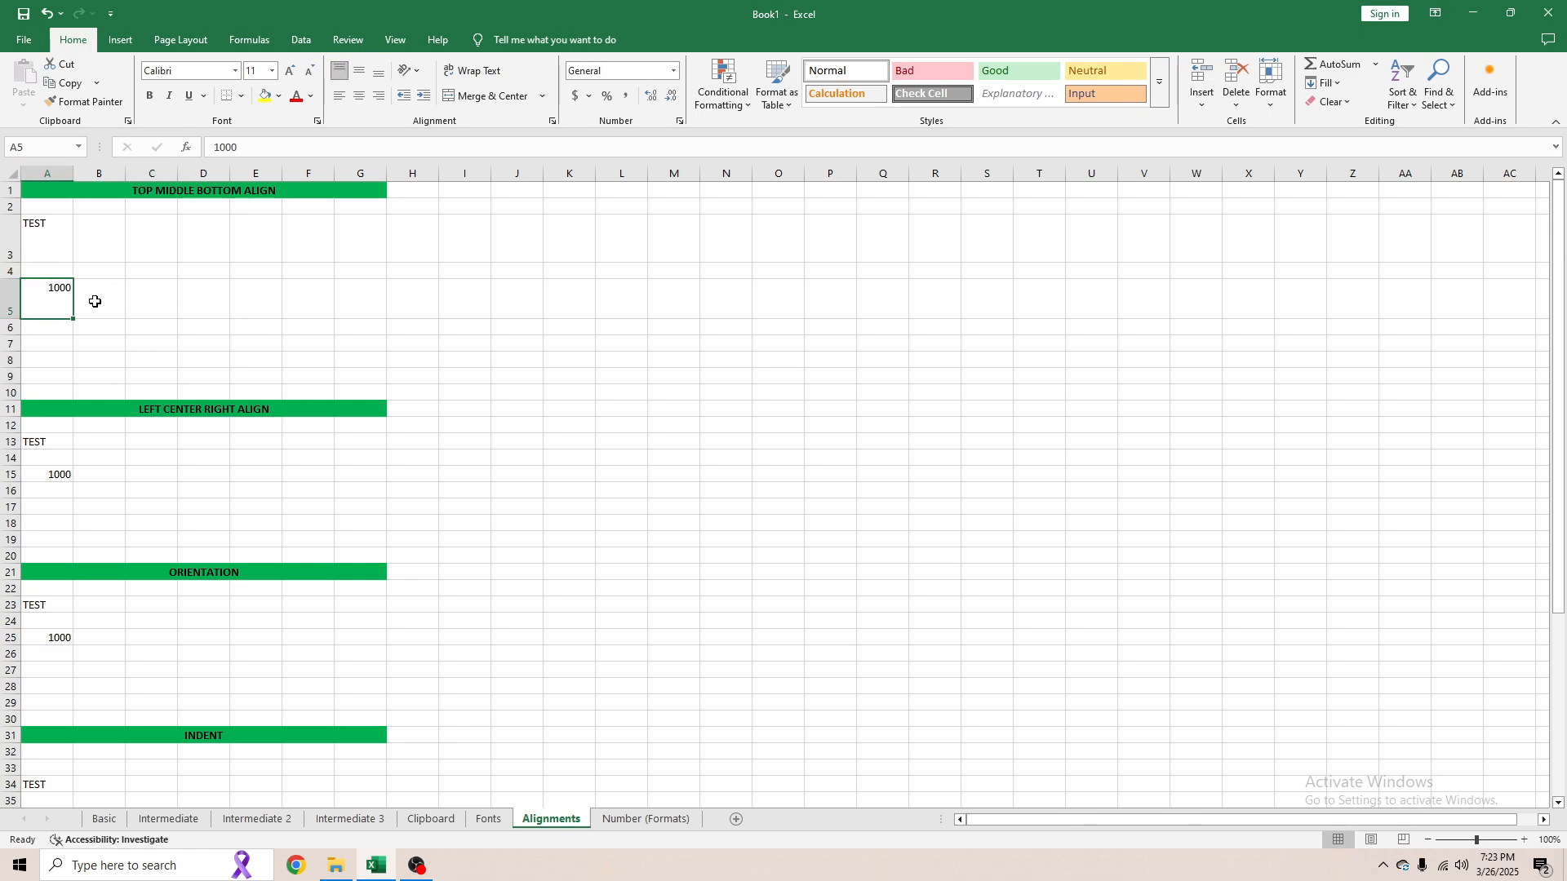
- Apply left, center and finally right alignment to the TEST text in A13 of the LEFT CENTER RIGHT ALIGN section
scroll(65, 400, "down", 3)
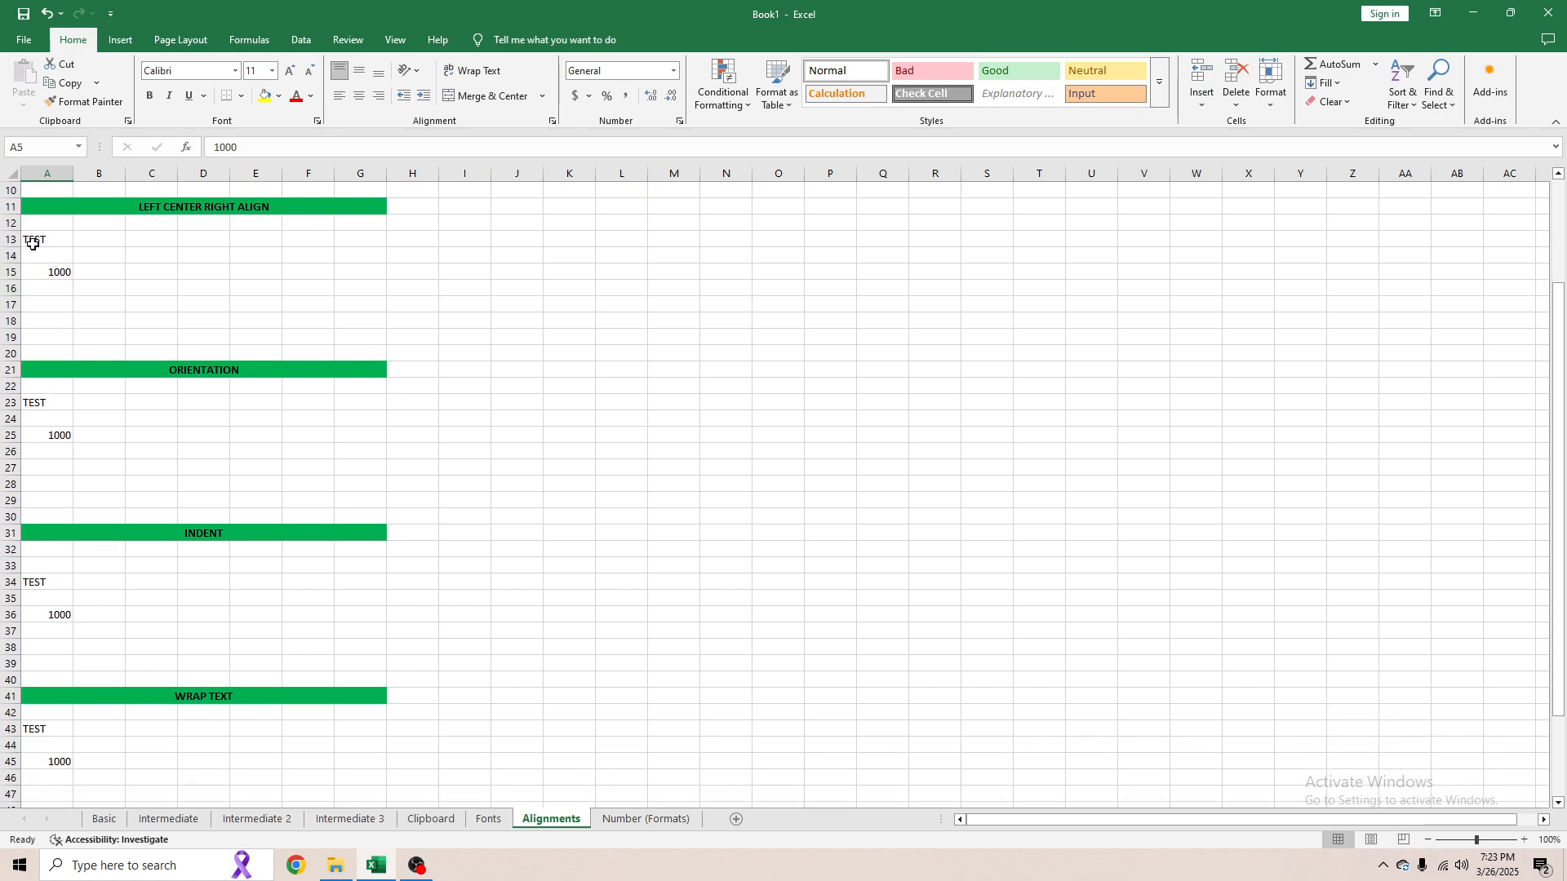
left_click(33, 243)
left_click(55, 273)
left_click(48, 244)
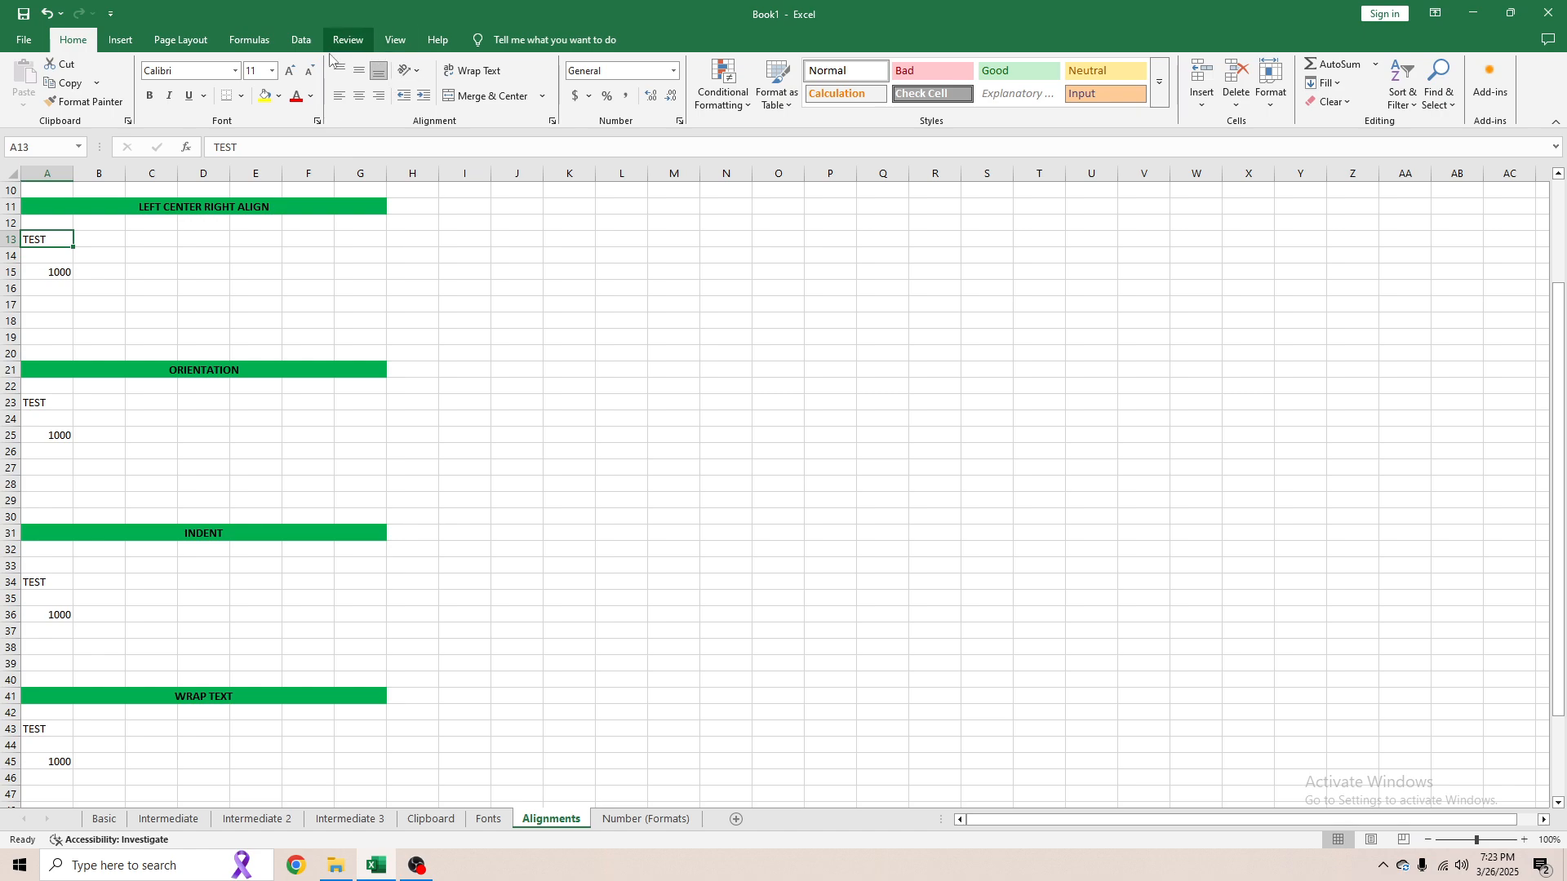
left_click(341, 97)
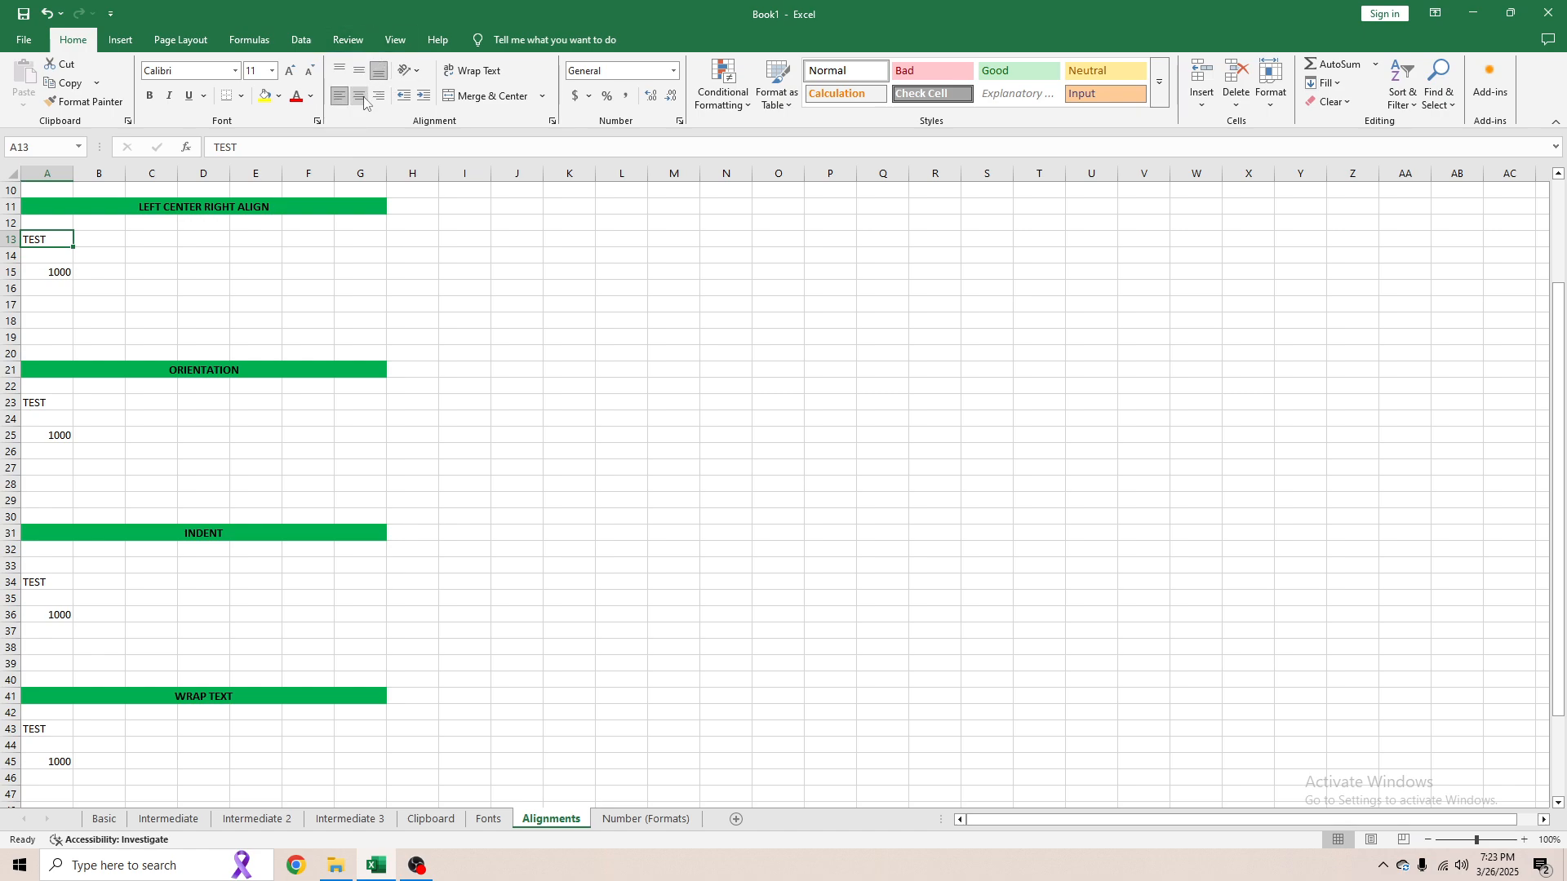
left_click(361, 99)
left_click(379, 97)
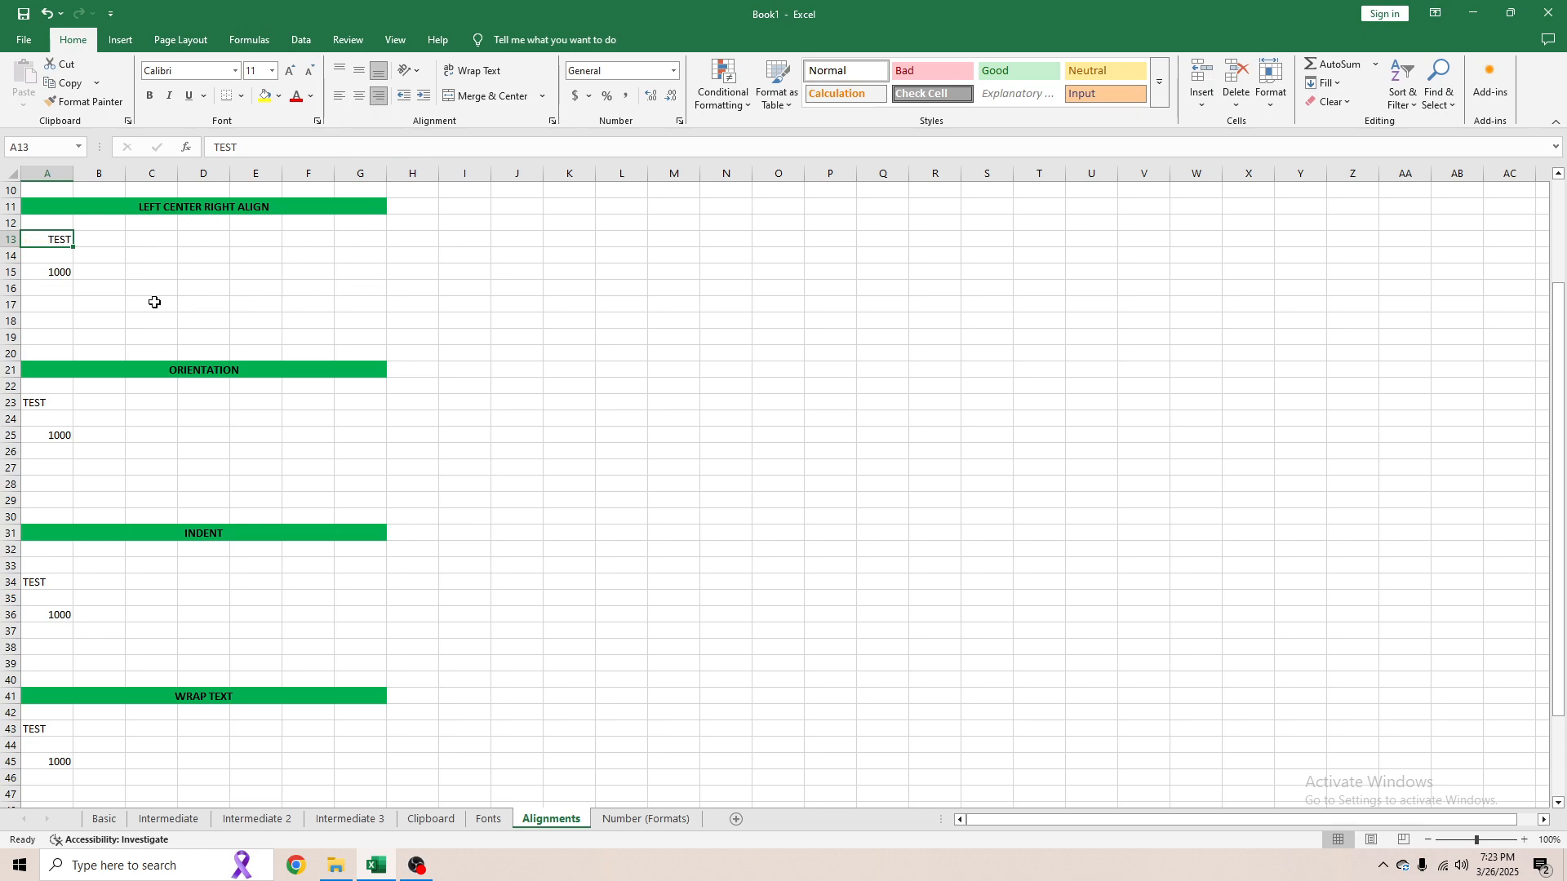
- Center the 1000 in A15, finally aligning it left
left_click(65, 277)
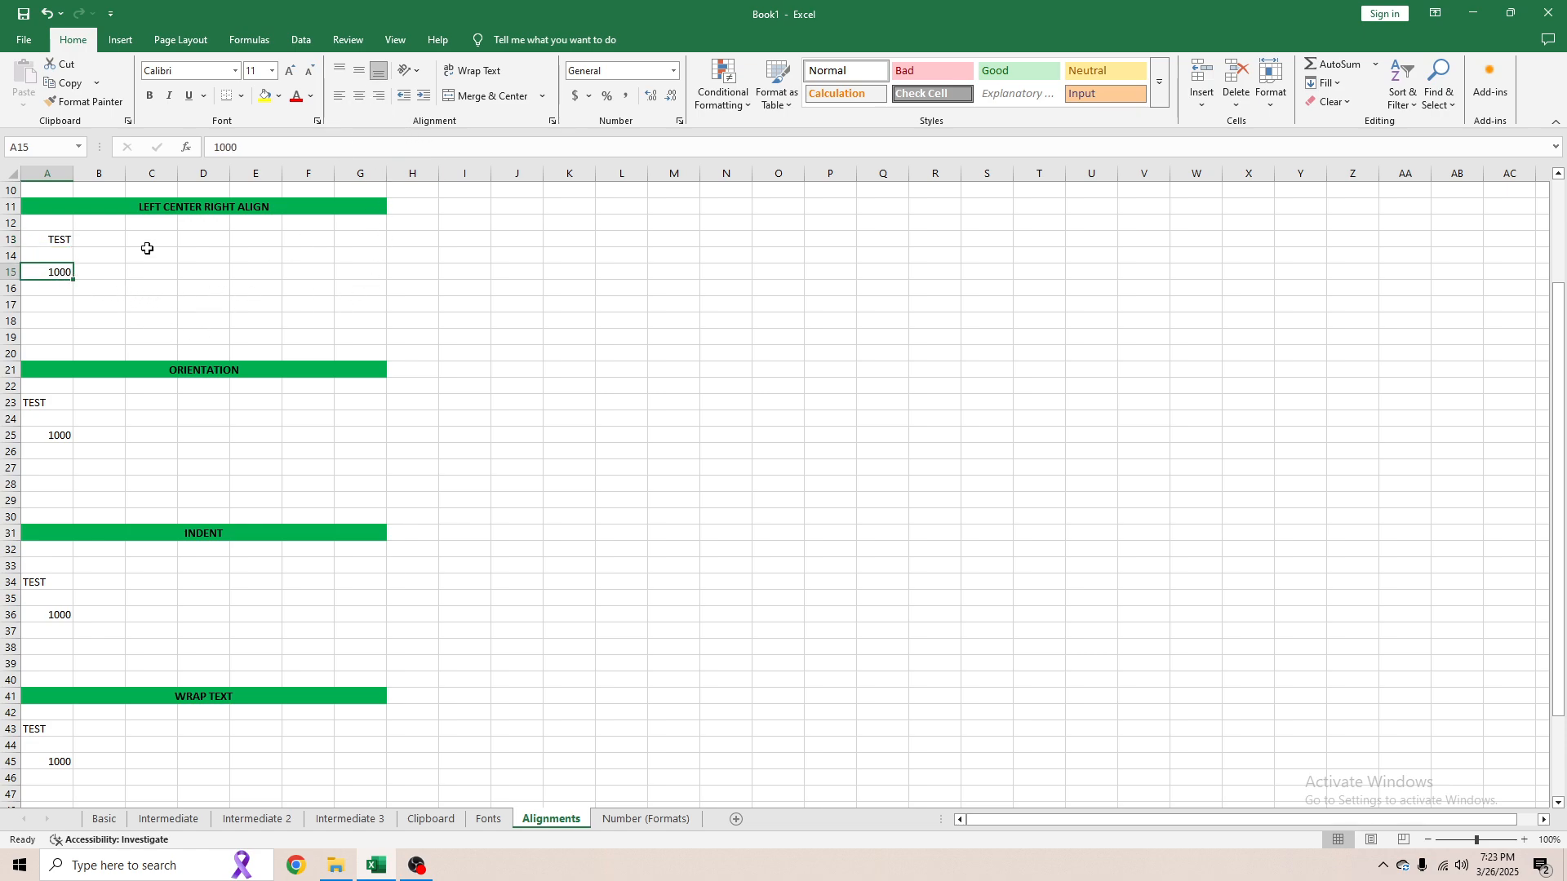
left_click(359, 96)
left_click(341, 98)
- Align the 1000 in A5 to the middle vertically and to the center horizontally
scroll(125, 334, "up", 3)
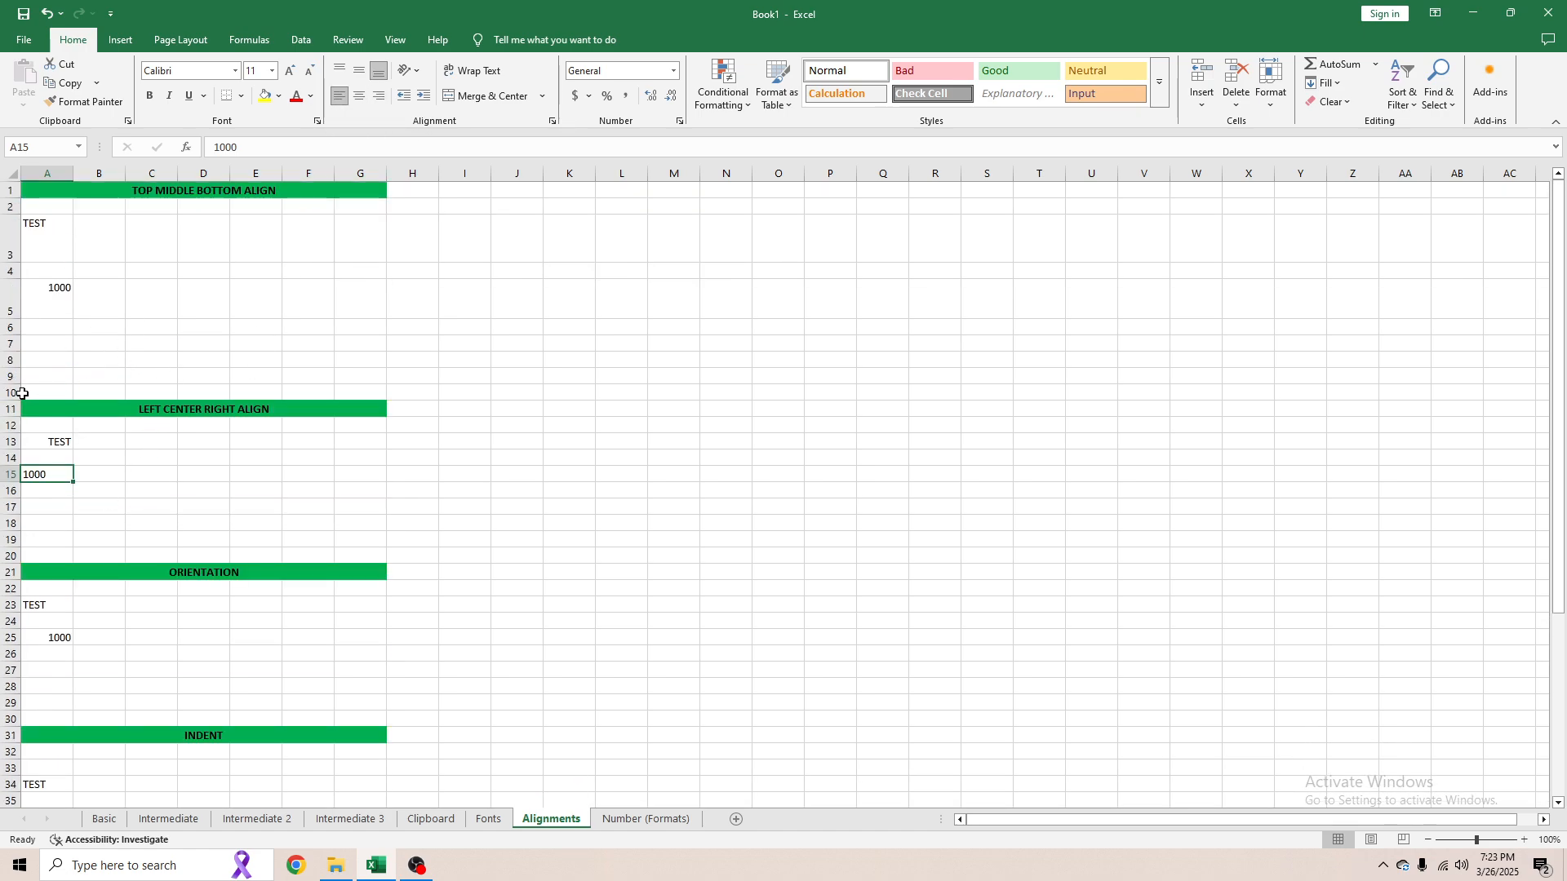
left_click(49, 297)
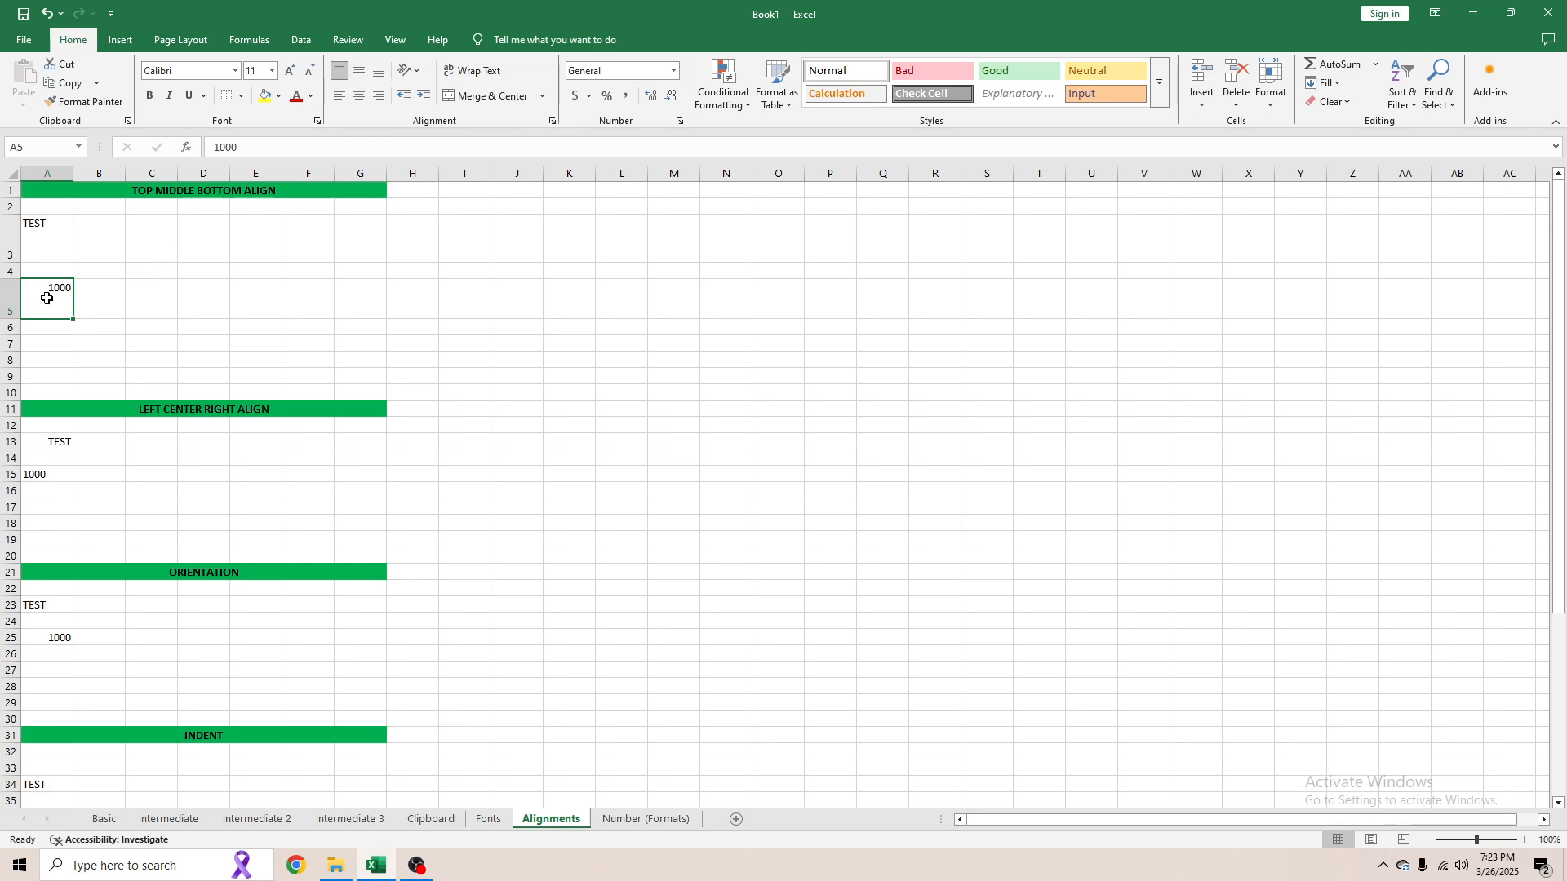
left_click(360, 73)
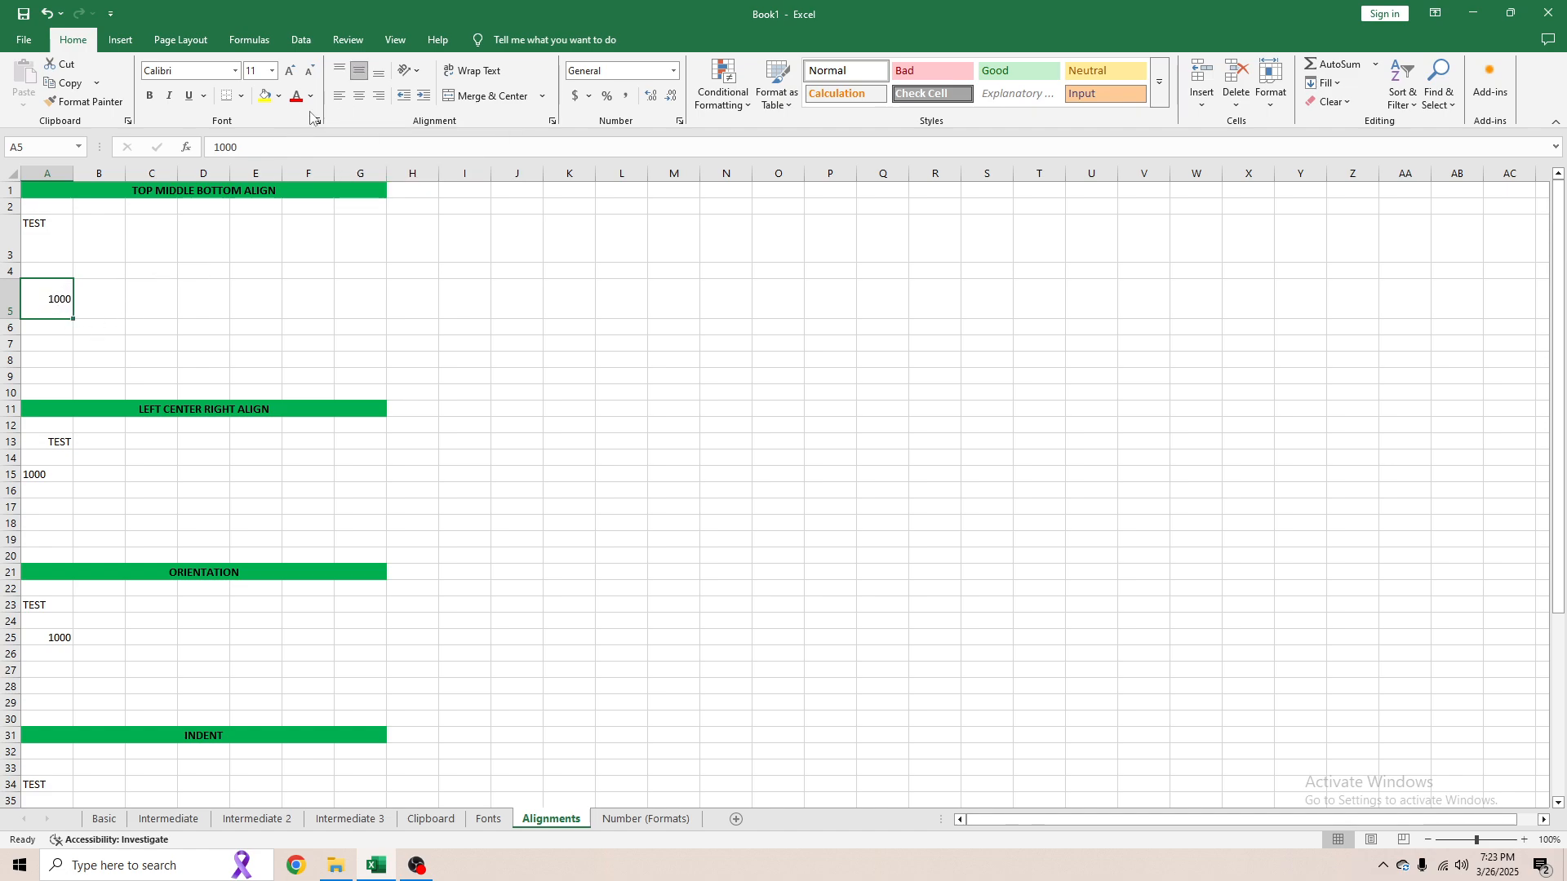
left_click(357, 97)
left_click(82, 306)
left_click(48, 294)
- Try the Angle Counterclockwise and Angle Clockwise orientations on the TEST text in A23 of the ORIENTATION section
scroll(241, 508, "down", 1)
scroll(242, 508, "down", 3)
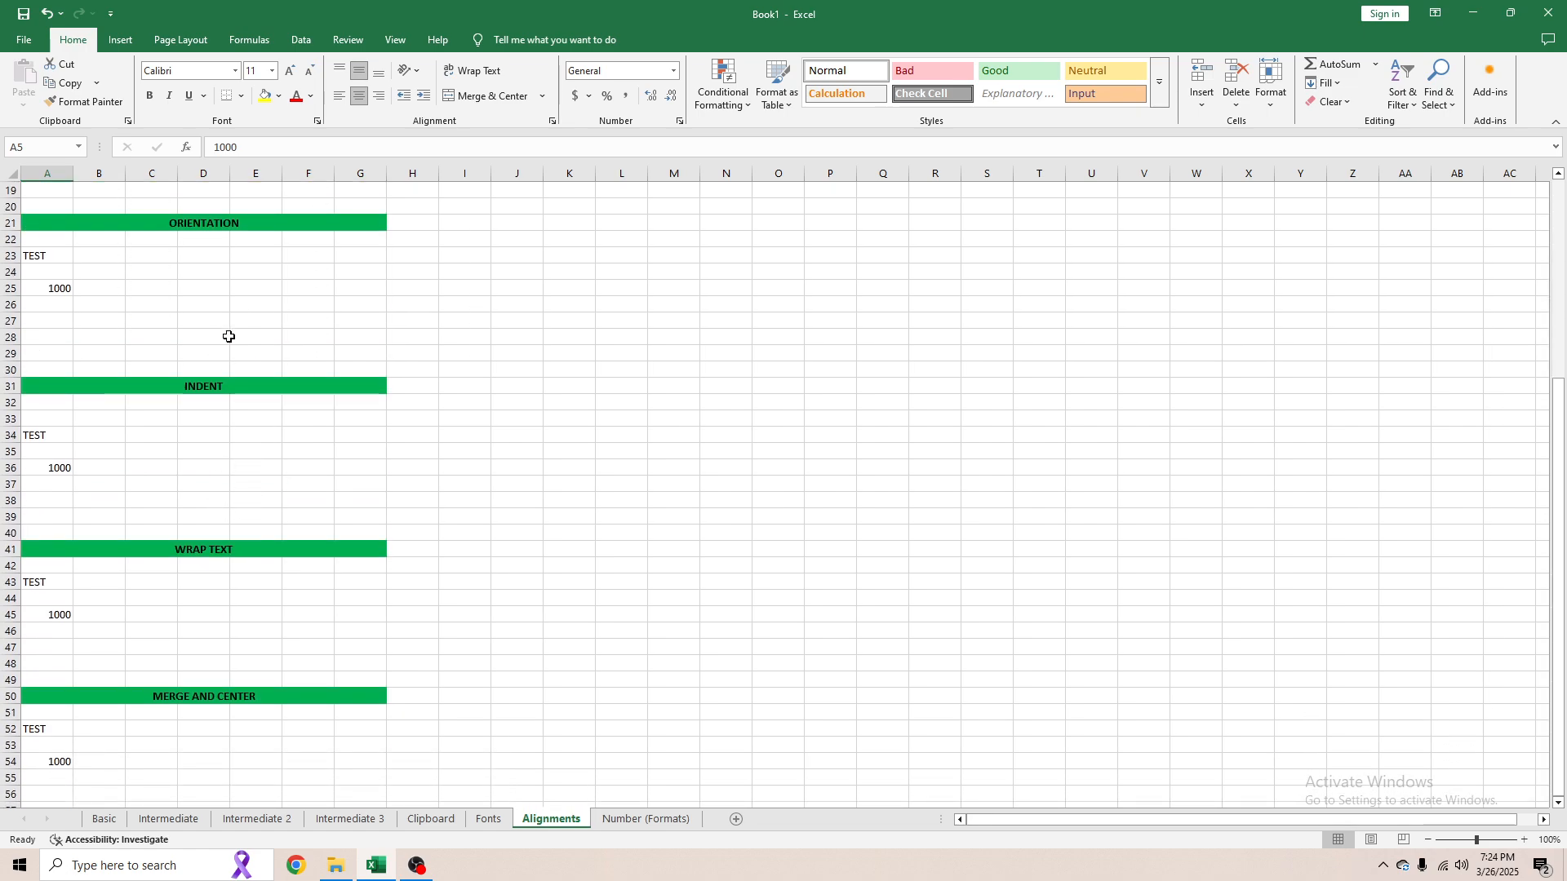
scroll(227, 340, "down", 3)
left_click(56, 253)
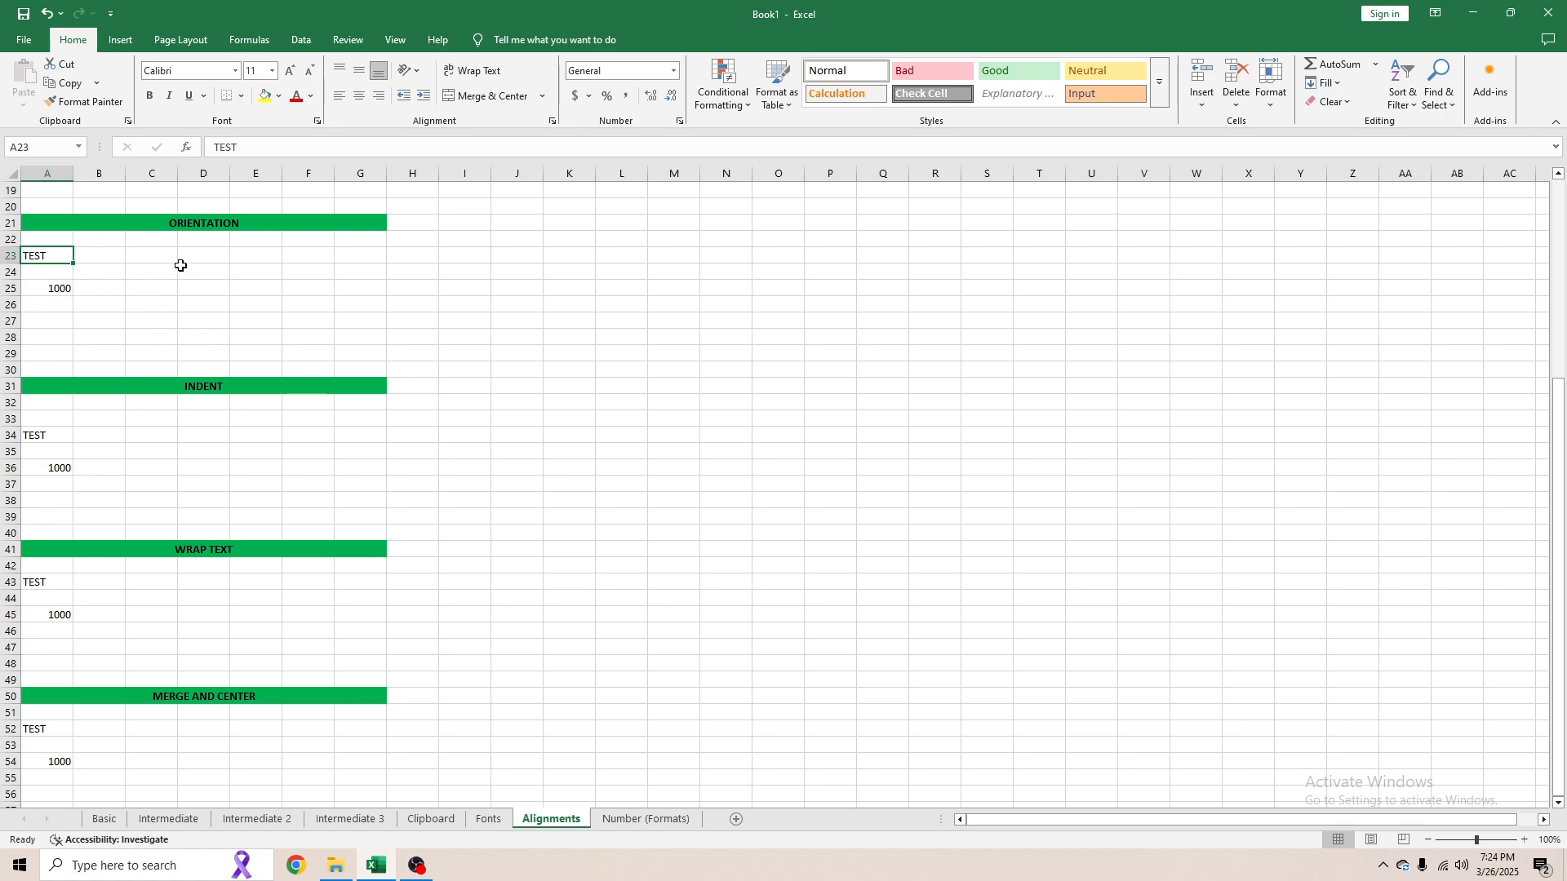
left_click(418, 71)
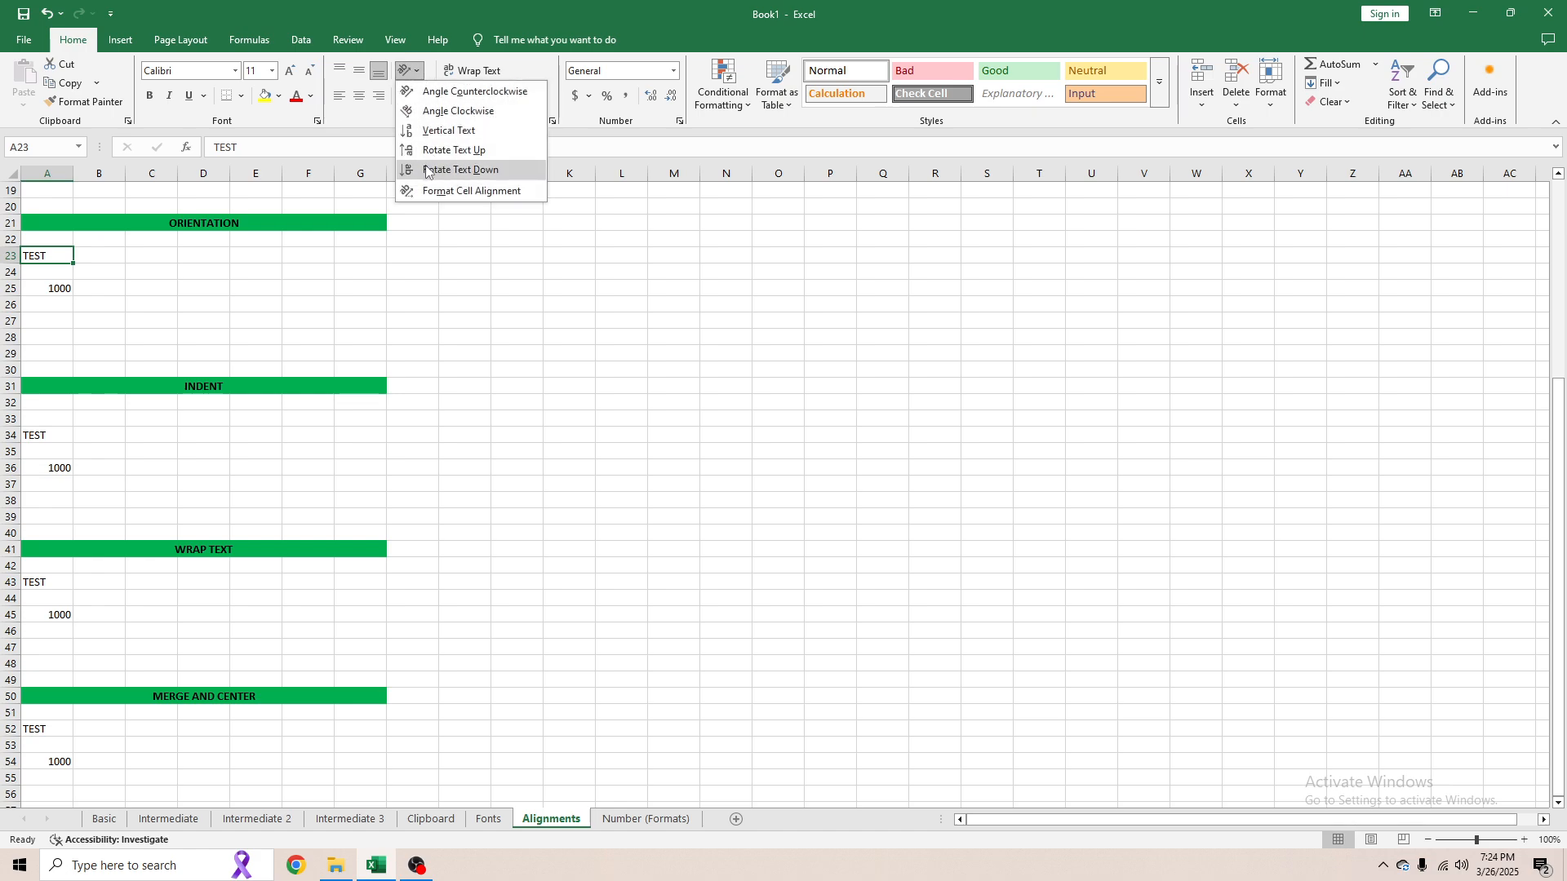
left_click(439, 92)
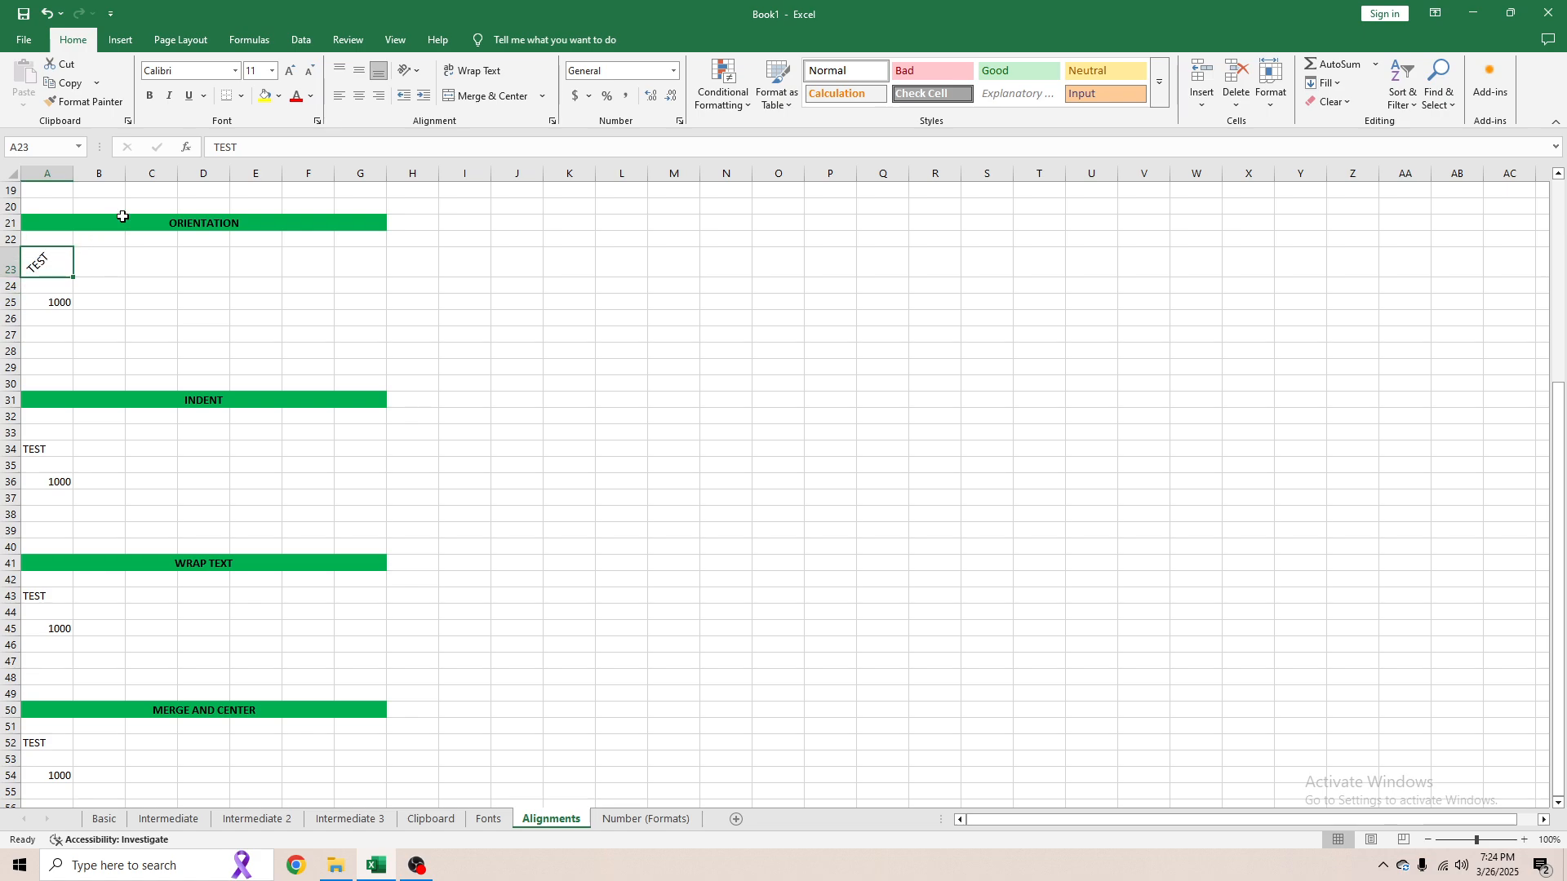
left_click(410, 70)
left_click(438, 112)
- Apply the Vertical Text orientation to the TEST text in A23 and the 1000 in A25
left_click(410, 70)
left_click(450, 132)
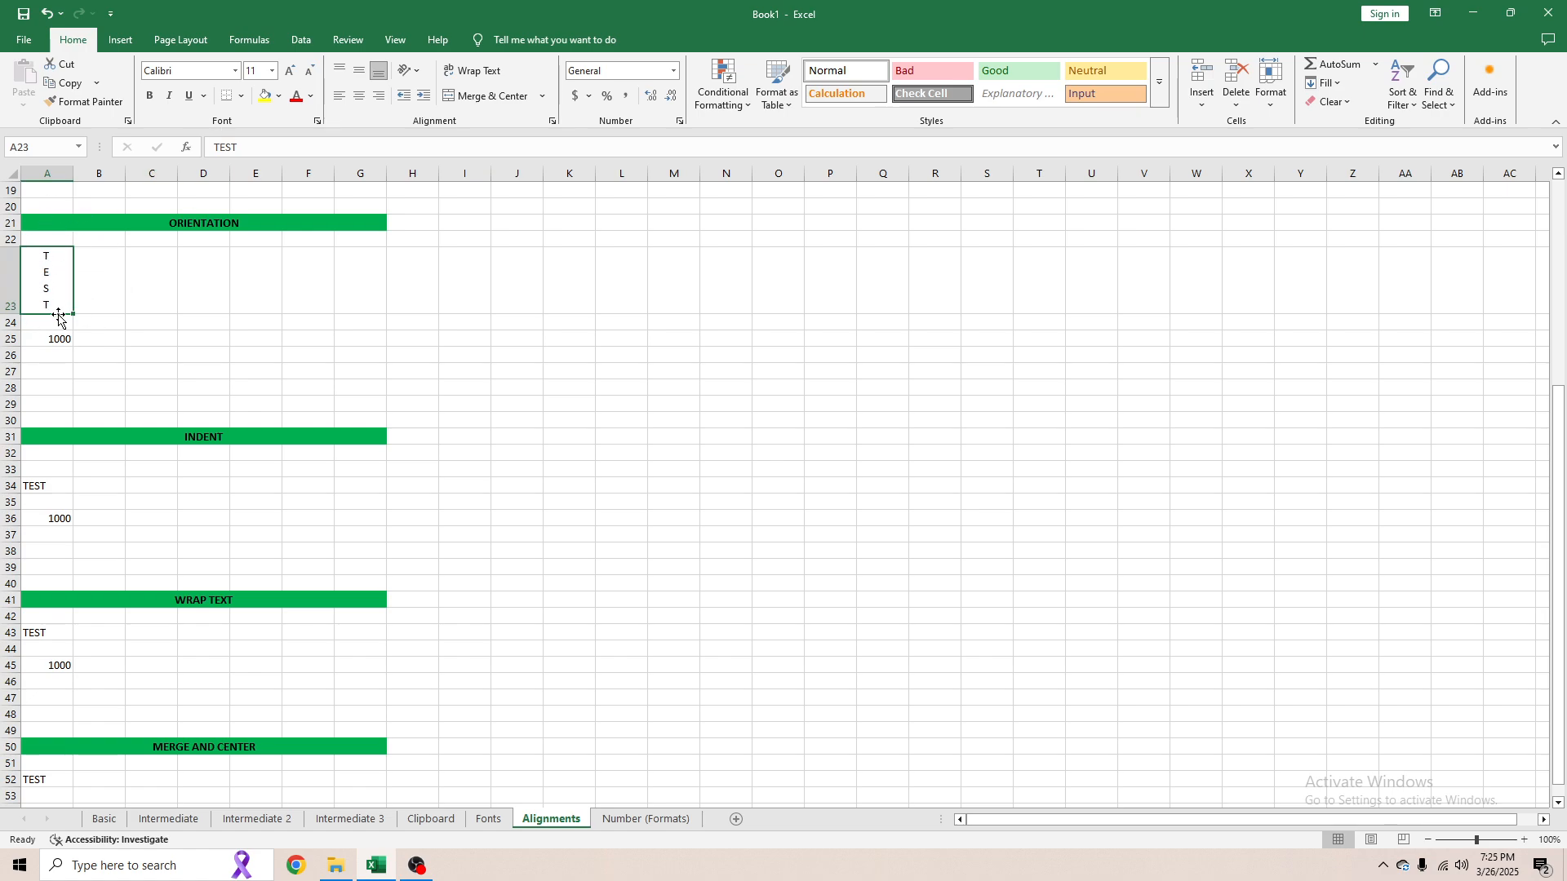
left_click(58, 338)
left_click(409, 71)
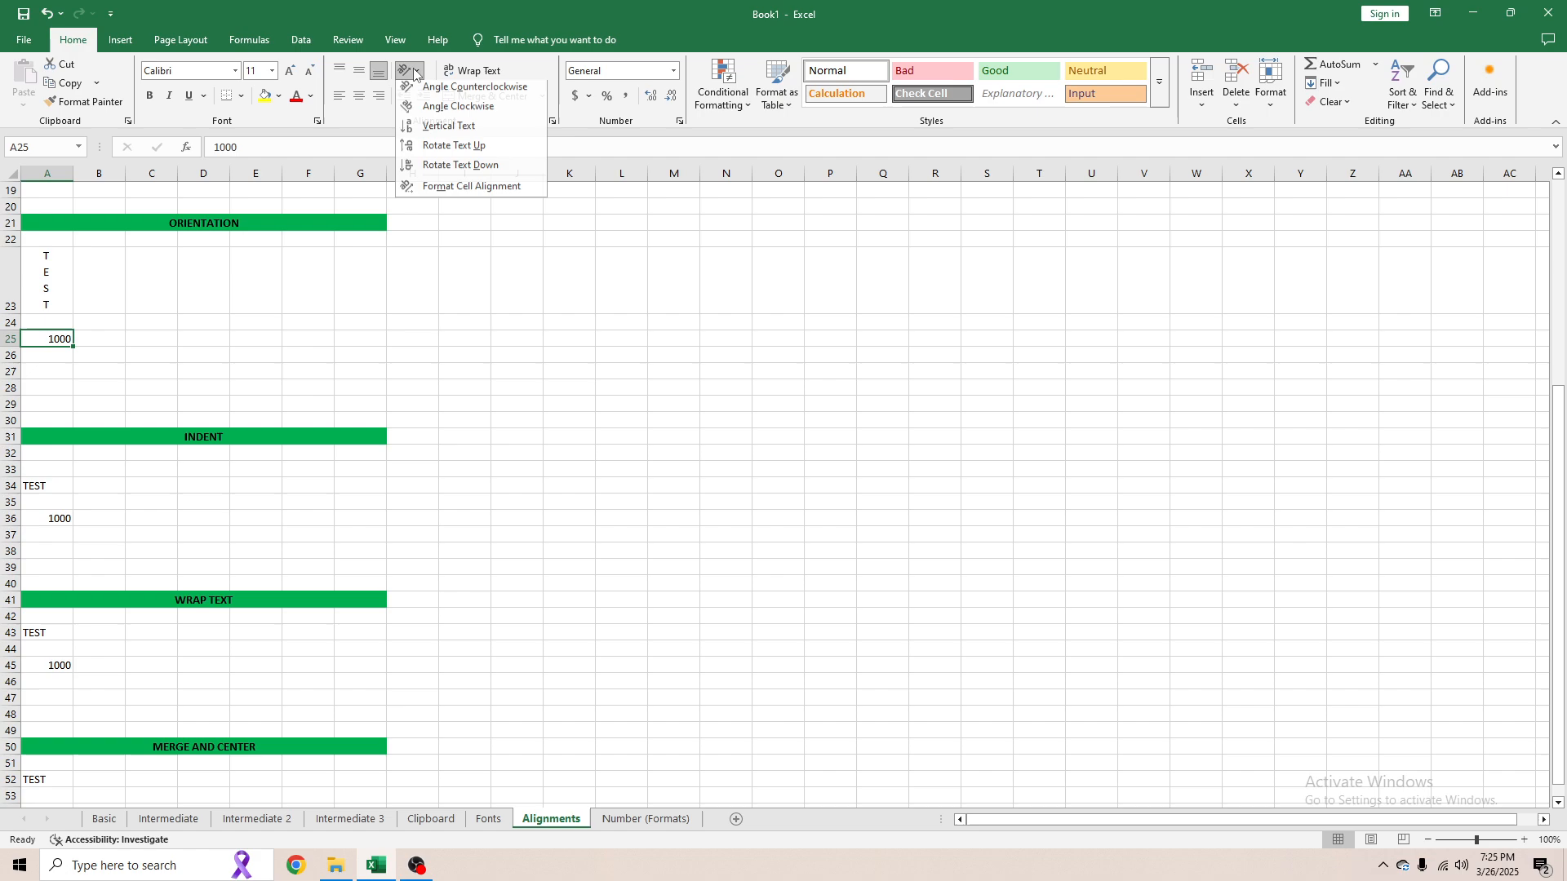
left_click(428, 129)
- Set the TEST text in A23 to Rotate Text Up and the 1000 in A25 to Rotate Text Down
left_click(60, 254)
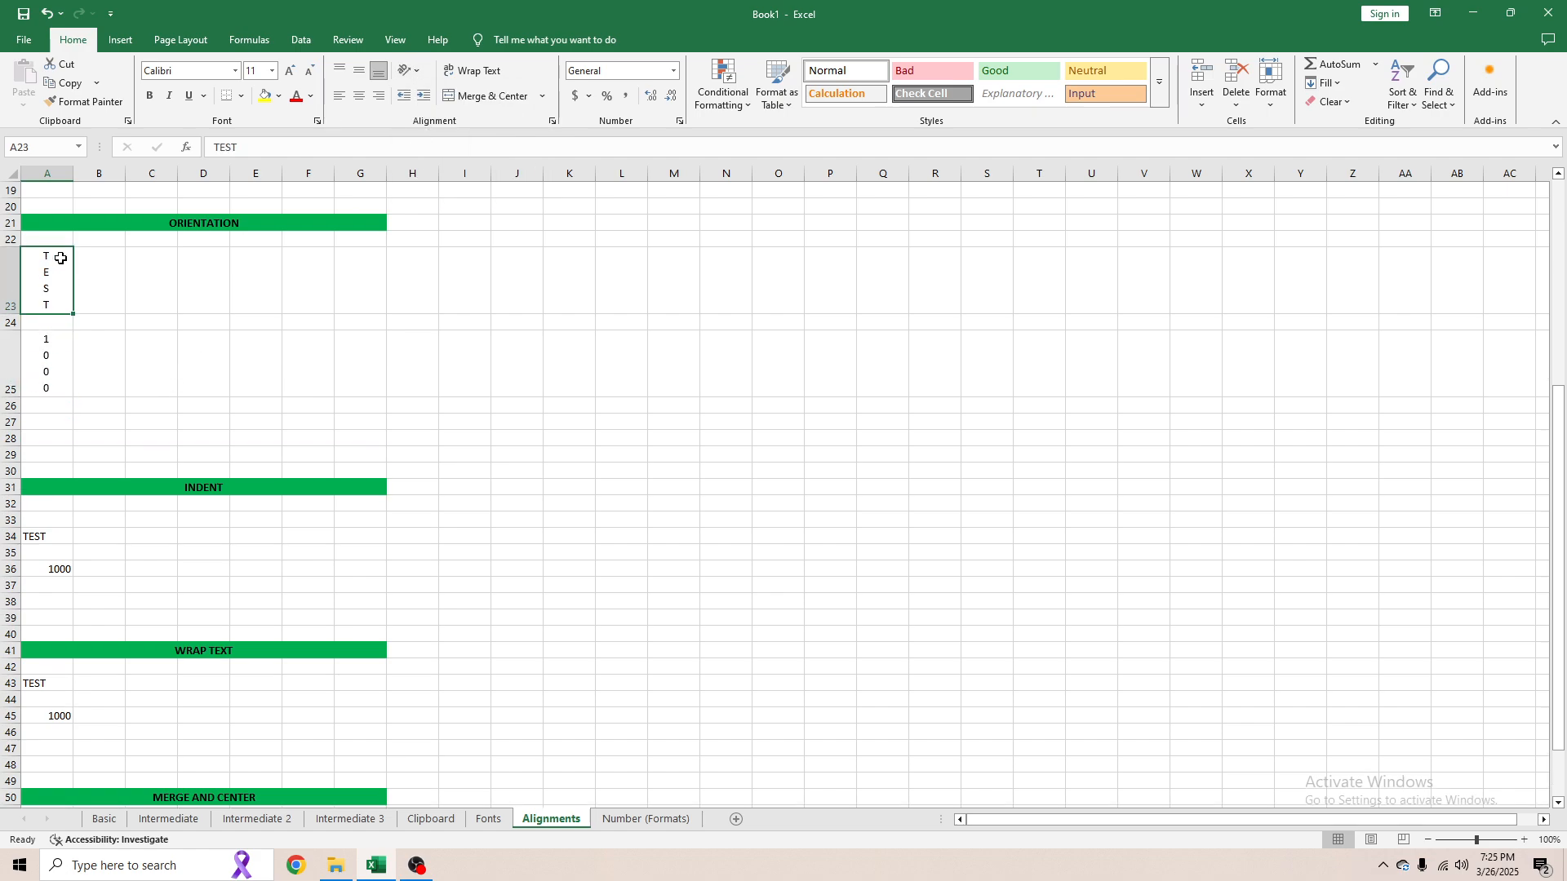
left_click(415, 72)
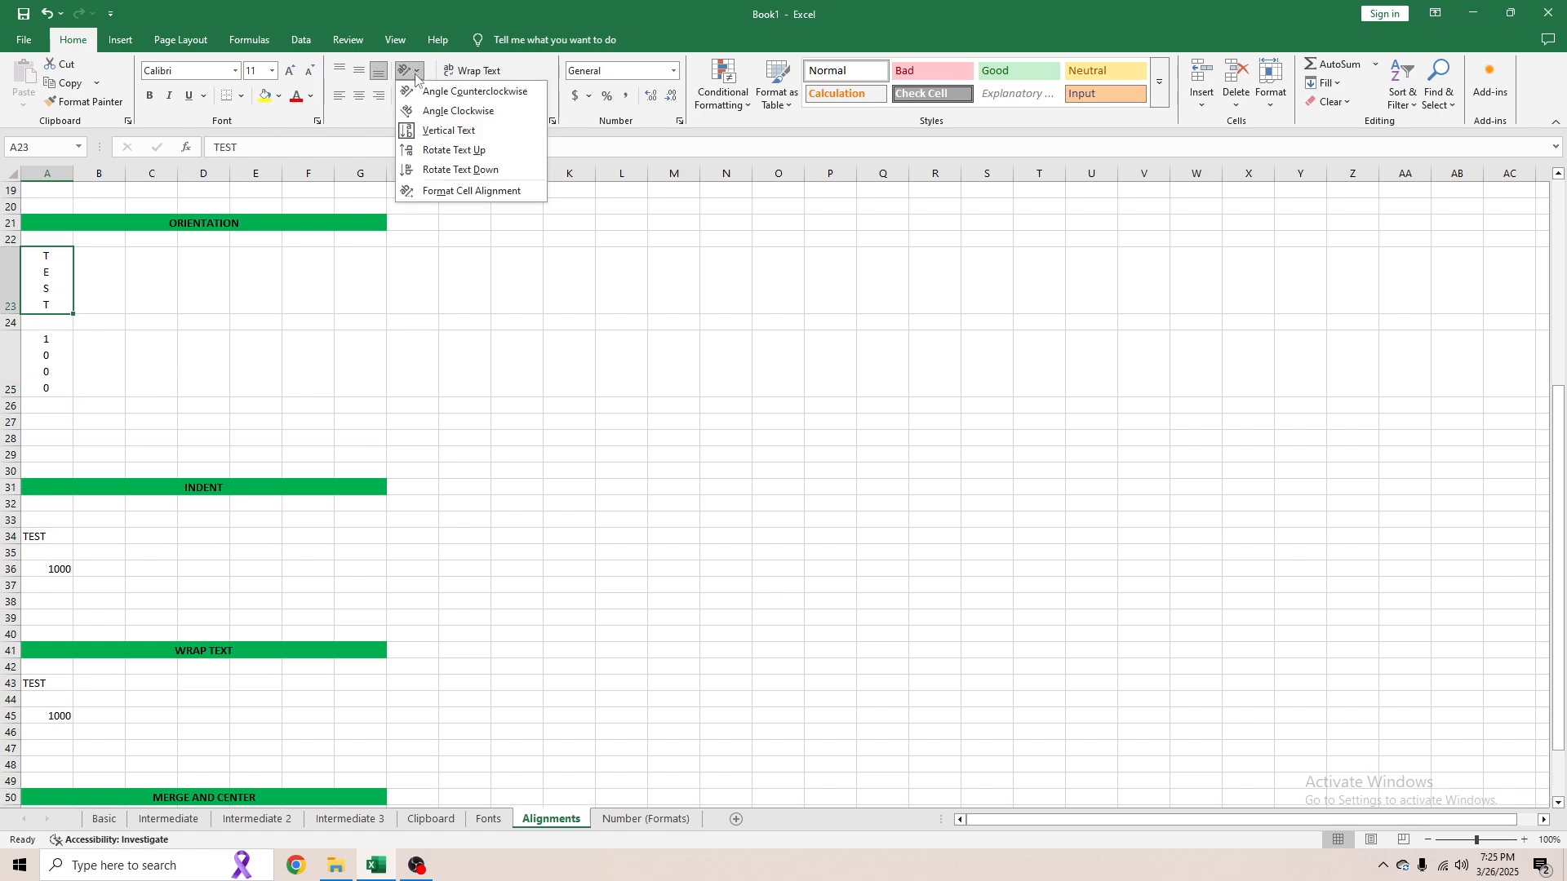
left_click(450, 150)
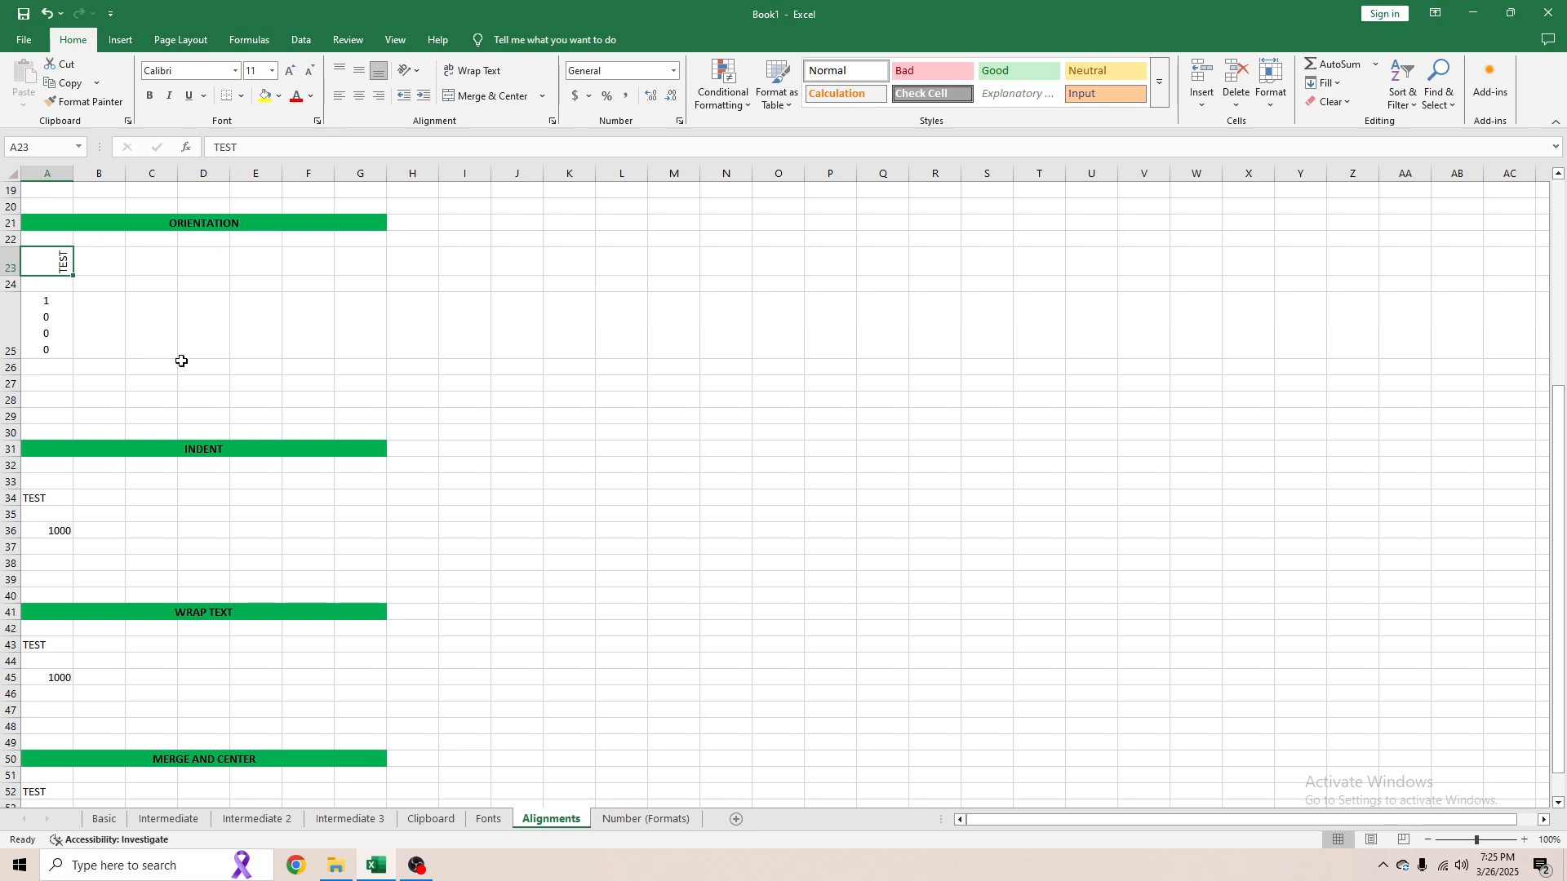
left_click(61, 356)
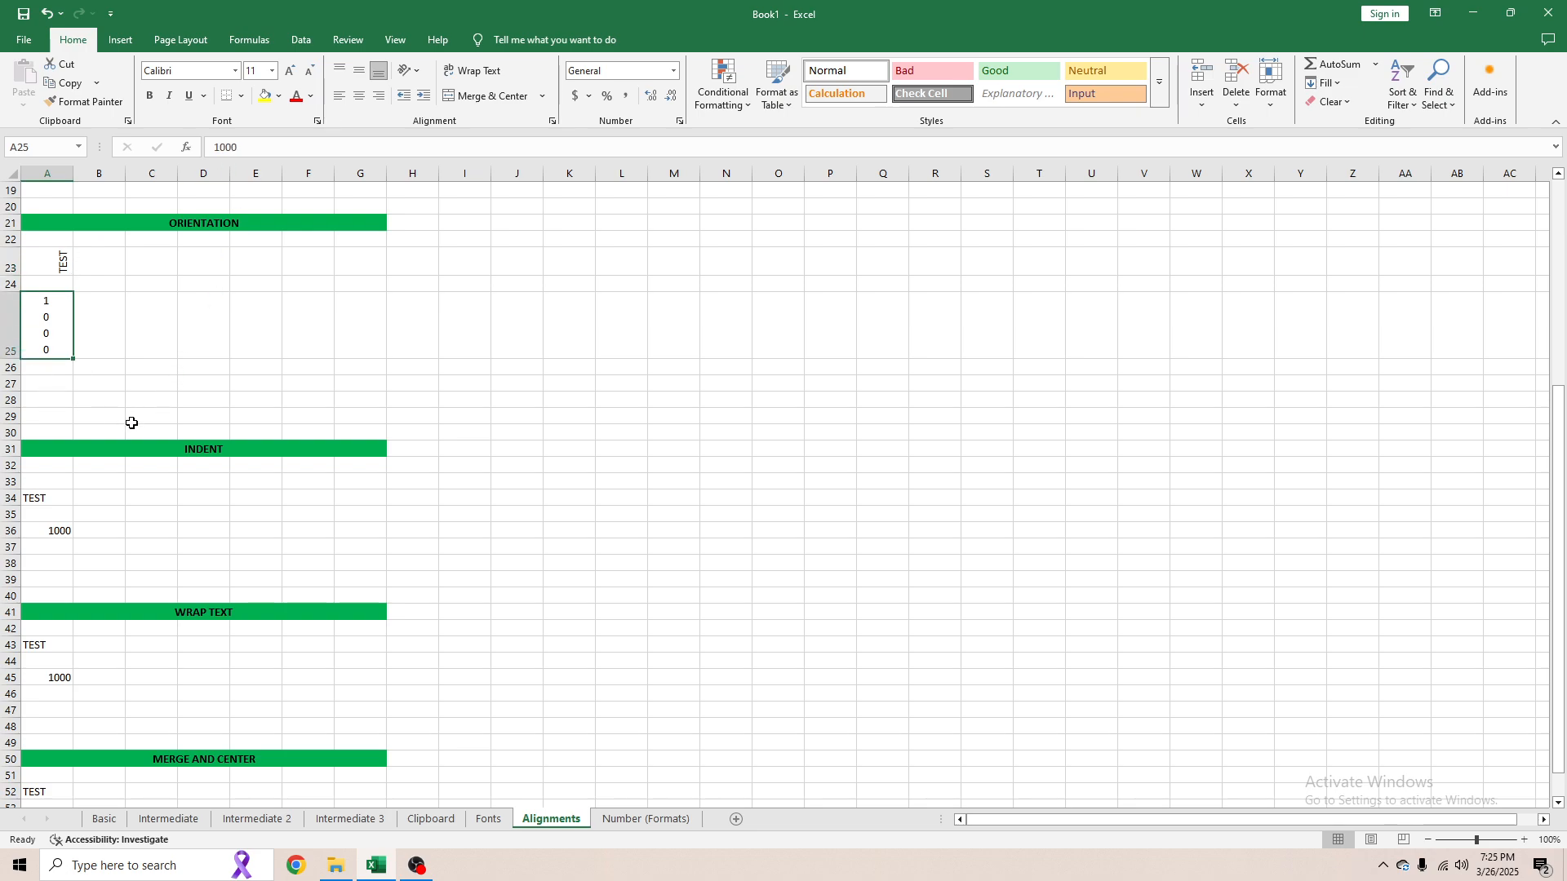
left_click(423, 70)
left_click(469, 155)
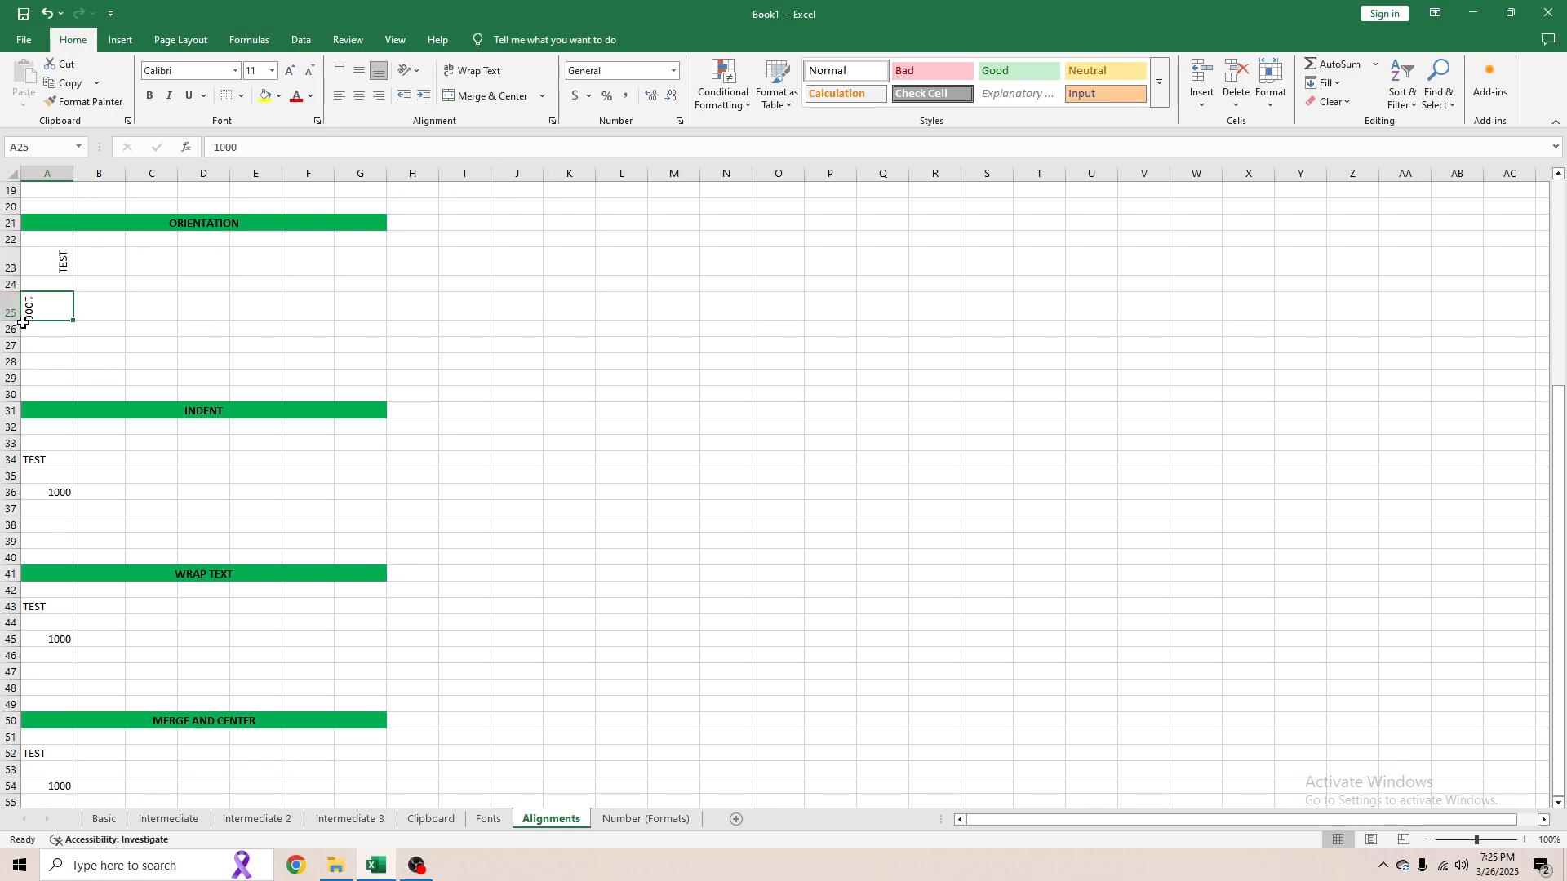
left_click(147, 349)
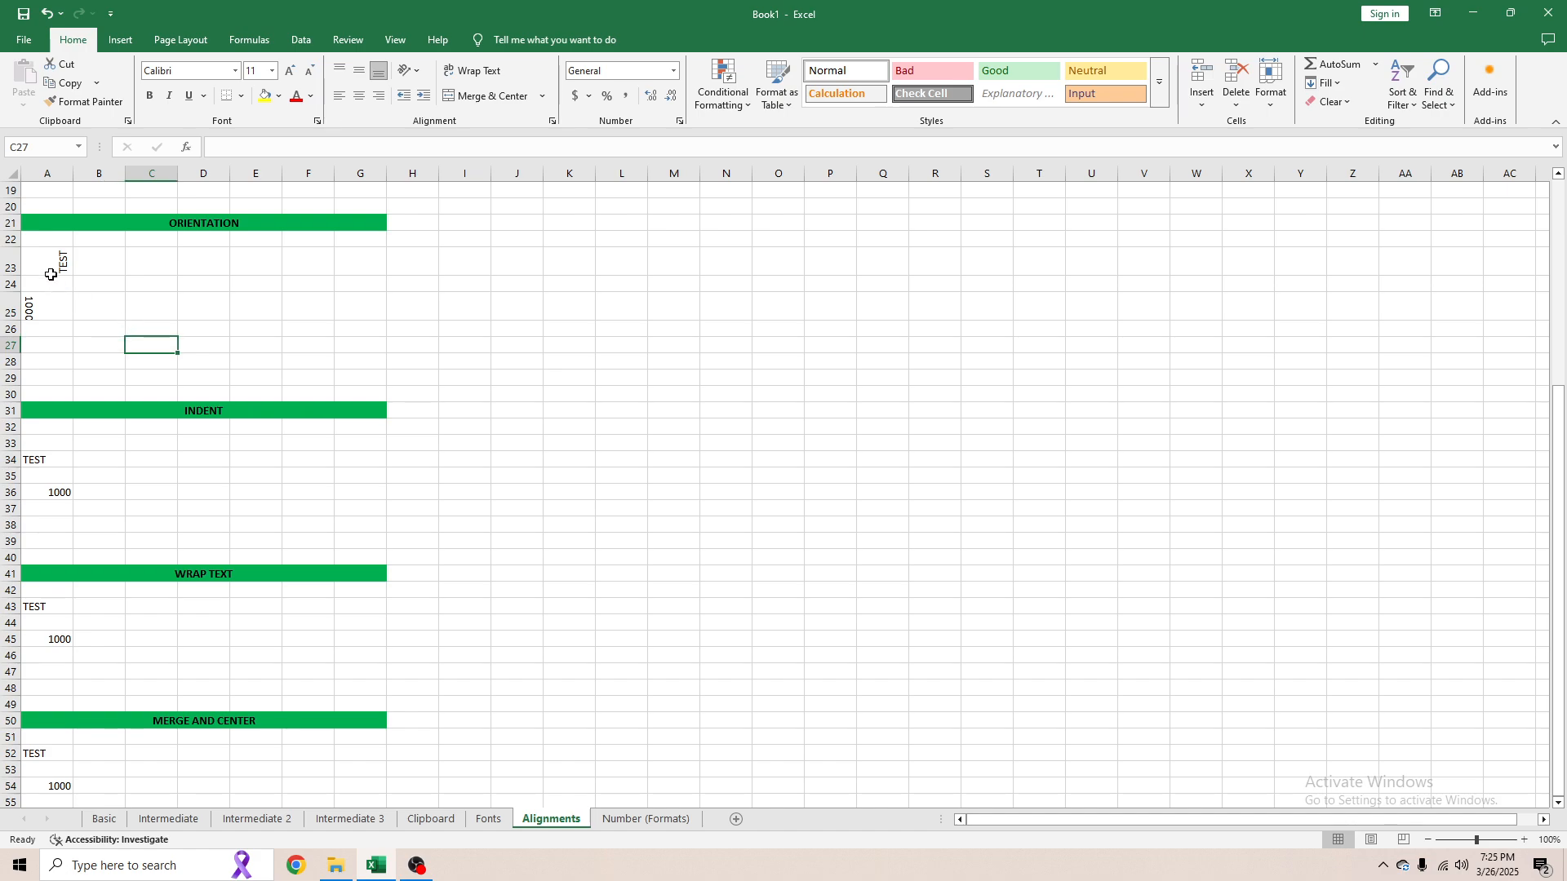
left_click_drag(51, 257, 57, 345)
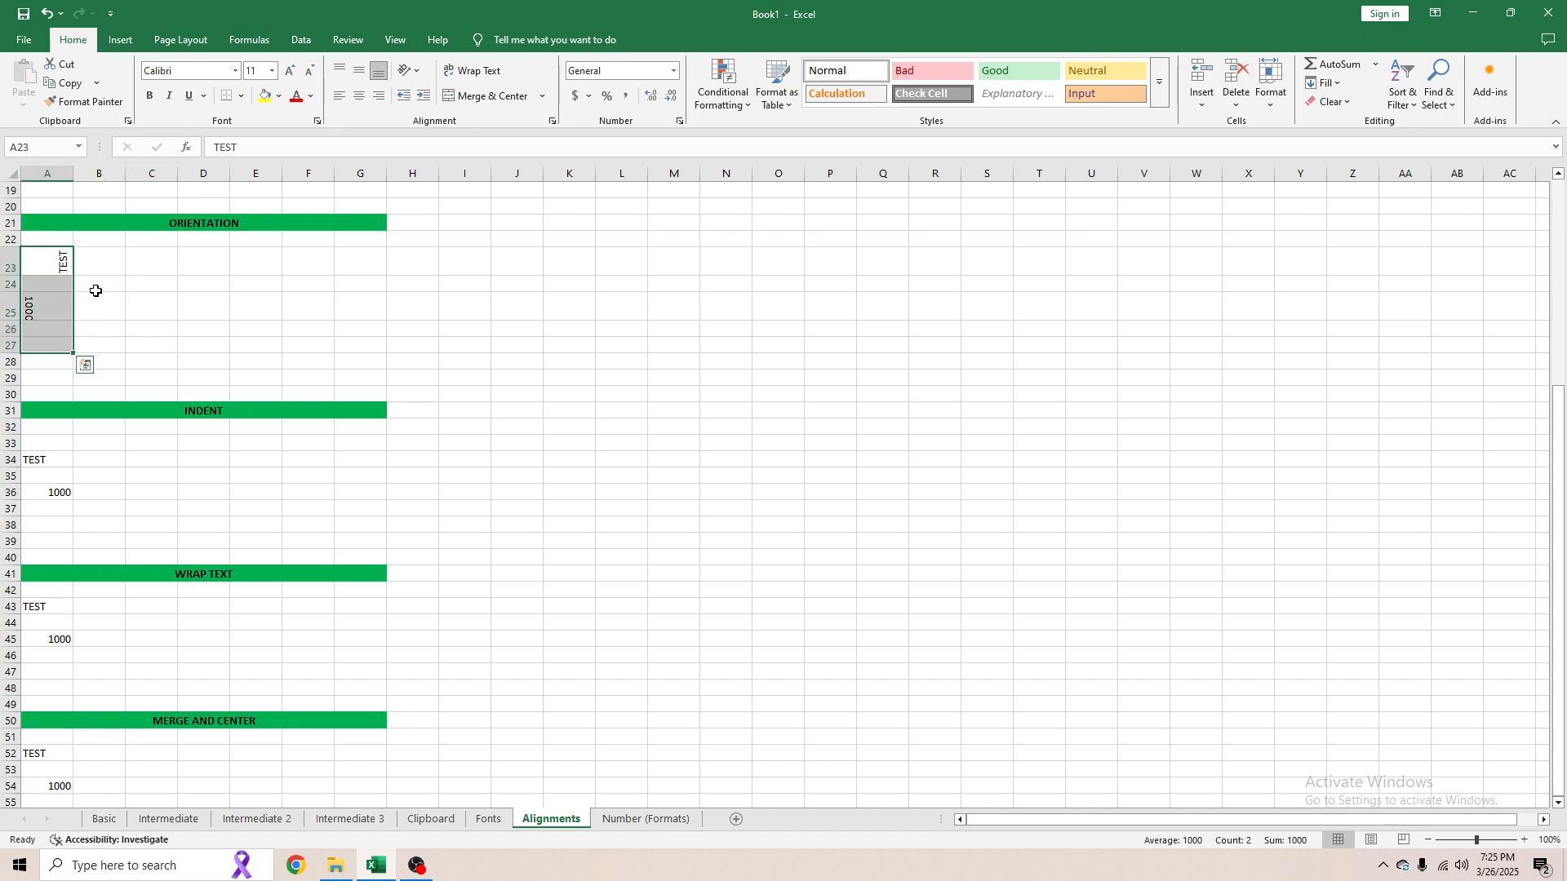
left_click_drag(96, 270, 352, 342)
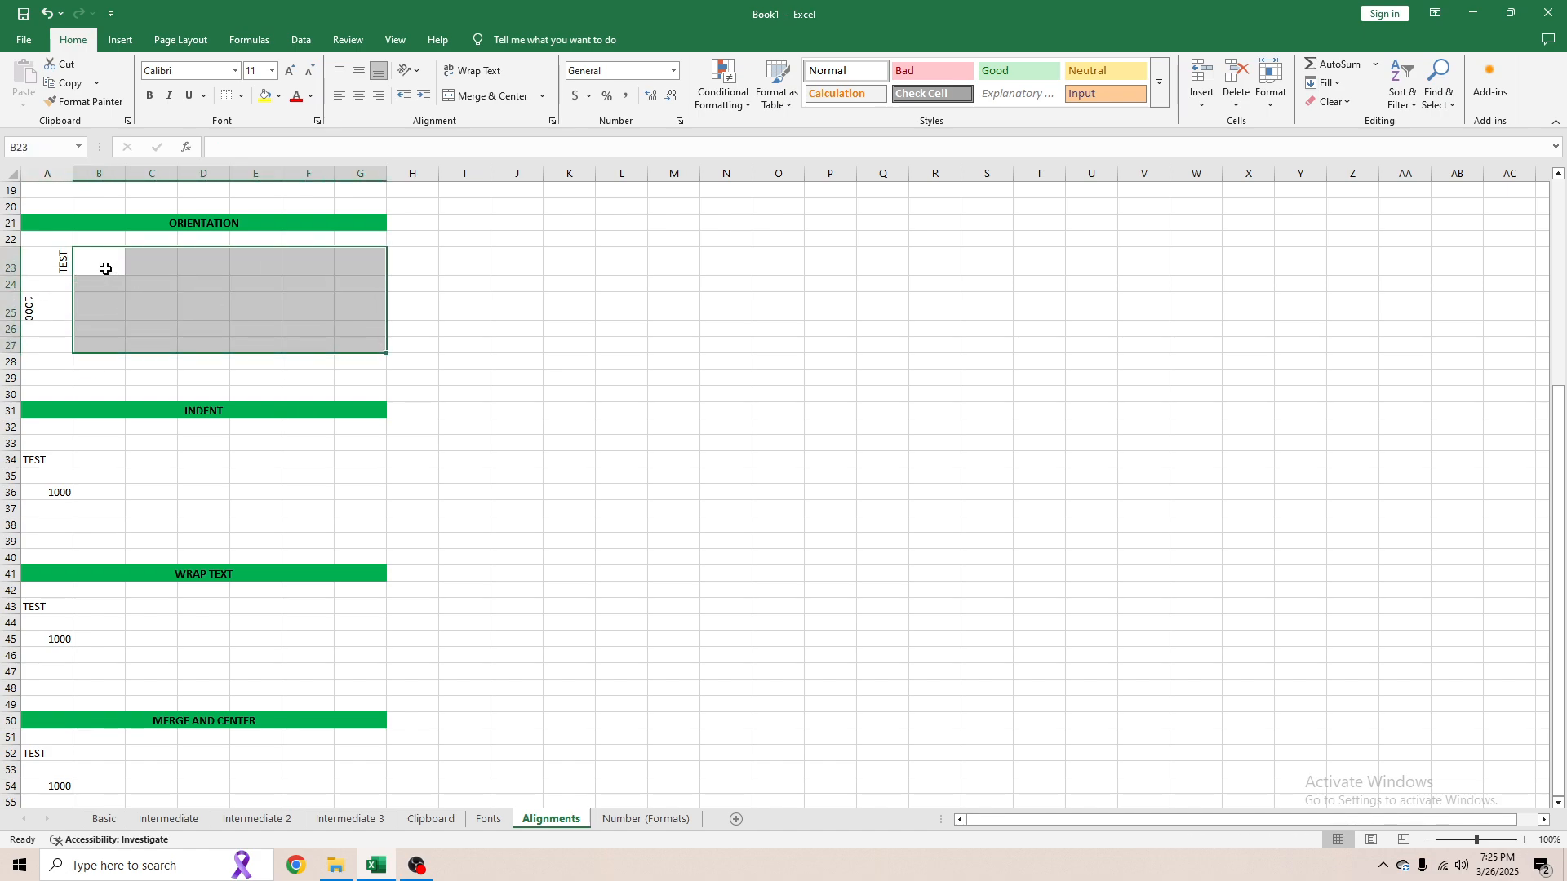
left_click_drag(104, 266, 384, 350)
left_click_drag(47, 268, 49, 343)
left_click(49, 252)
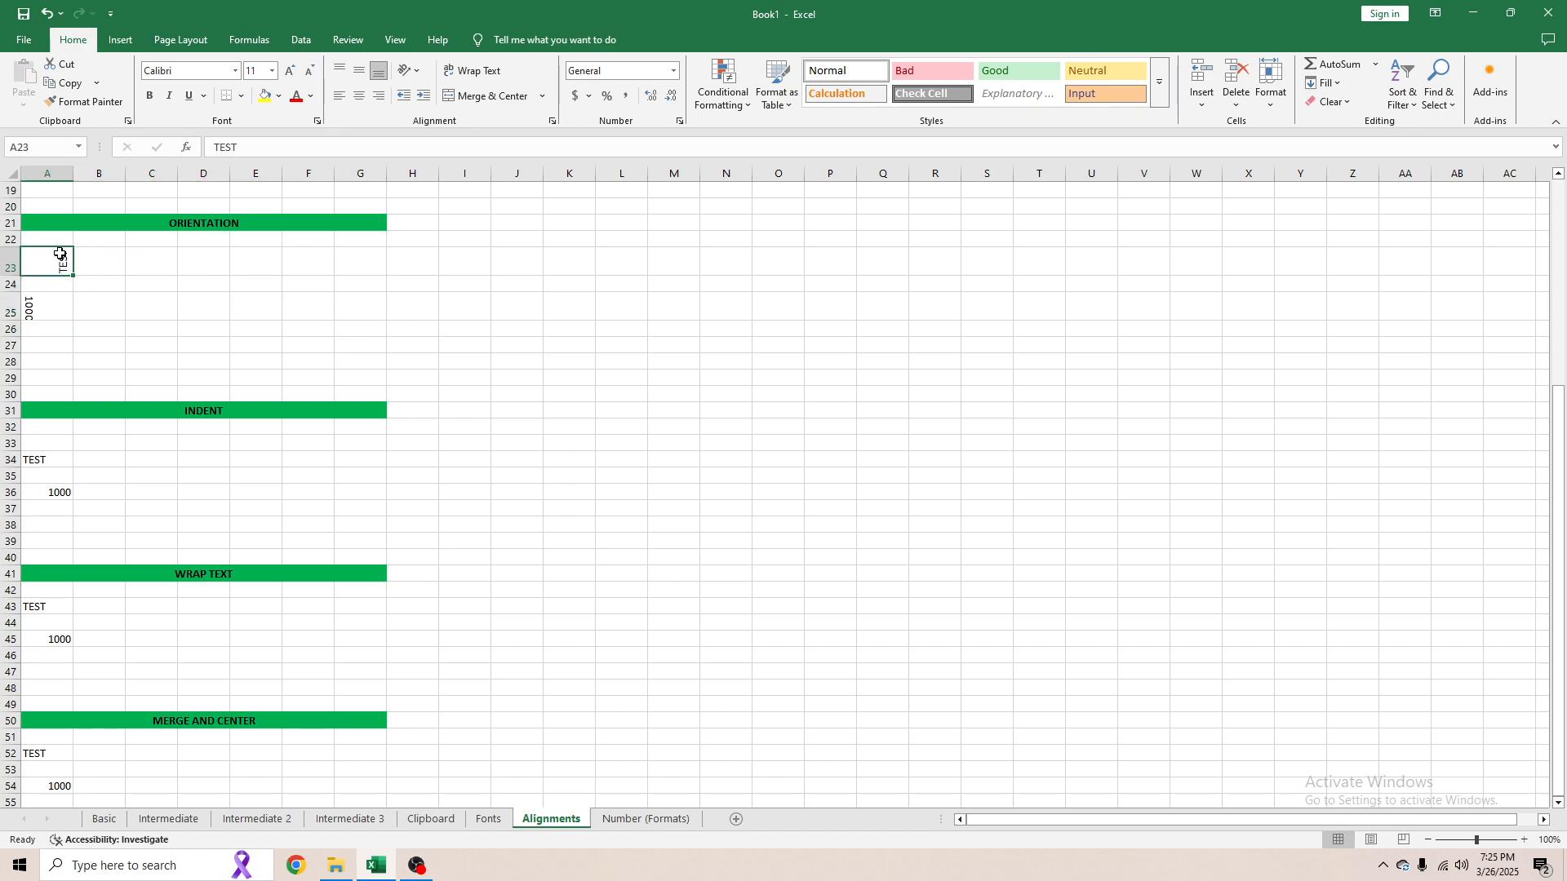
left_click_drag(60, 254, 60, 364)
left_click_drag(103, 271, 370, 364)
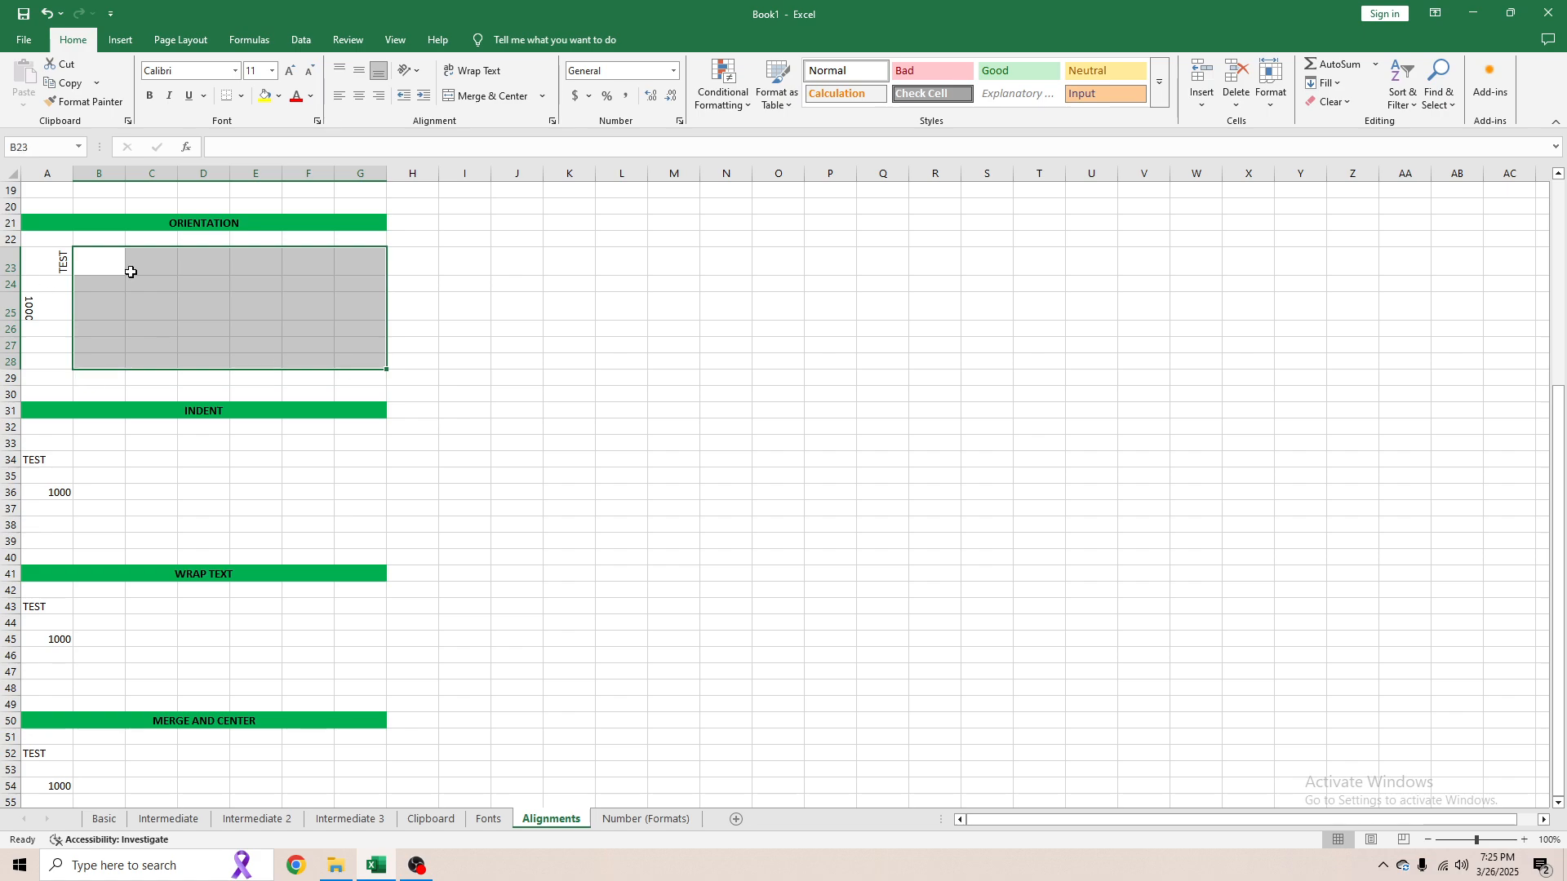
- Try increasing the indent of the TEST text in A34 of the INDENT section, and decrease it back to none
left_click(166, 310)
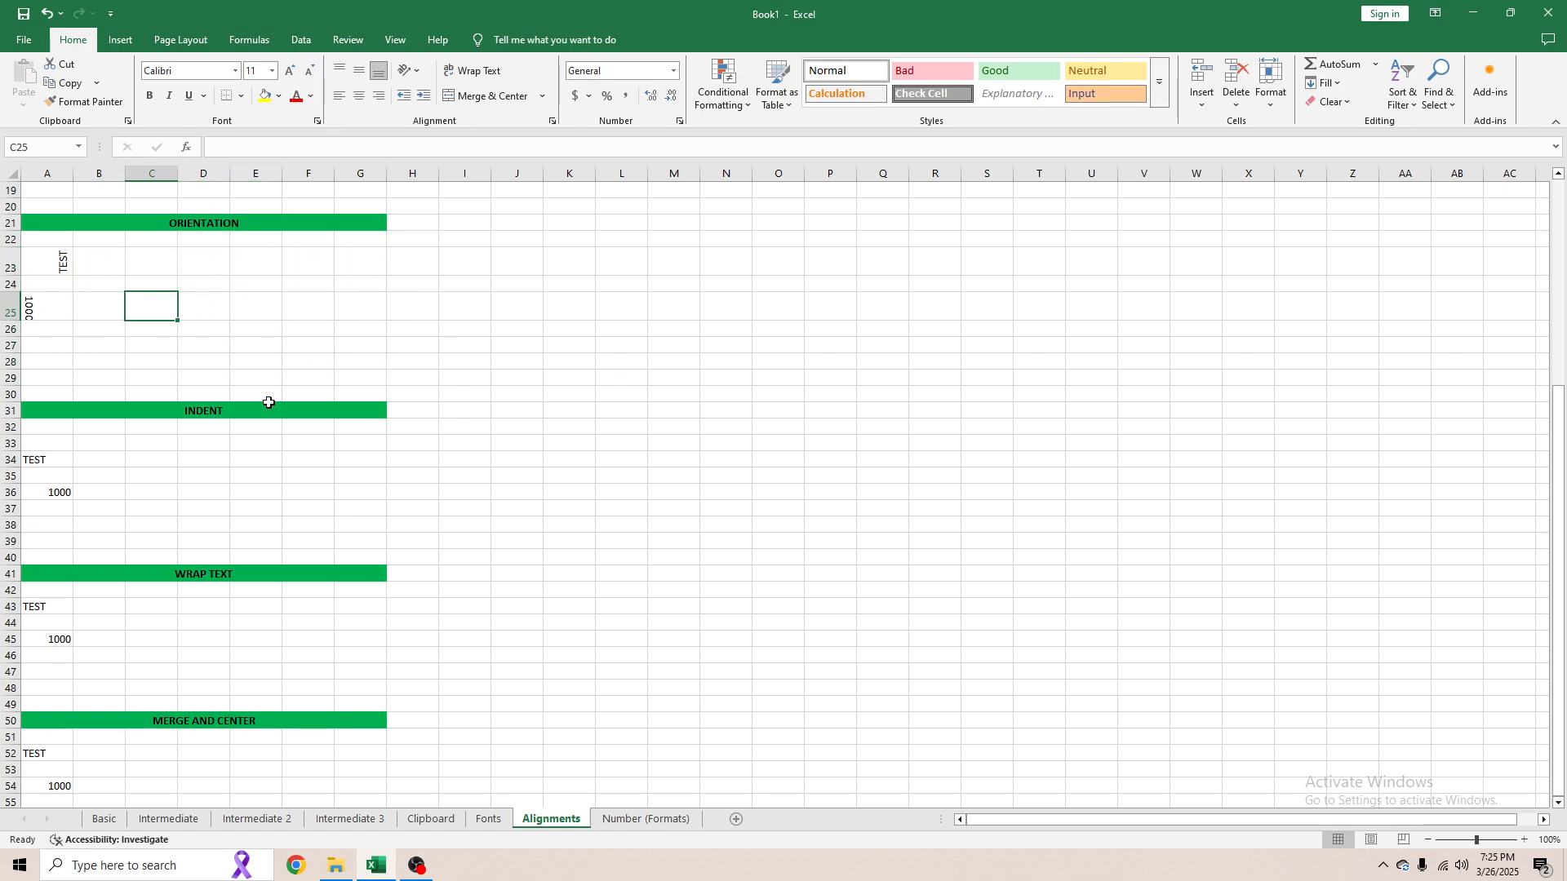
left_click(41, 462)
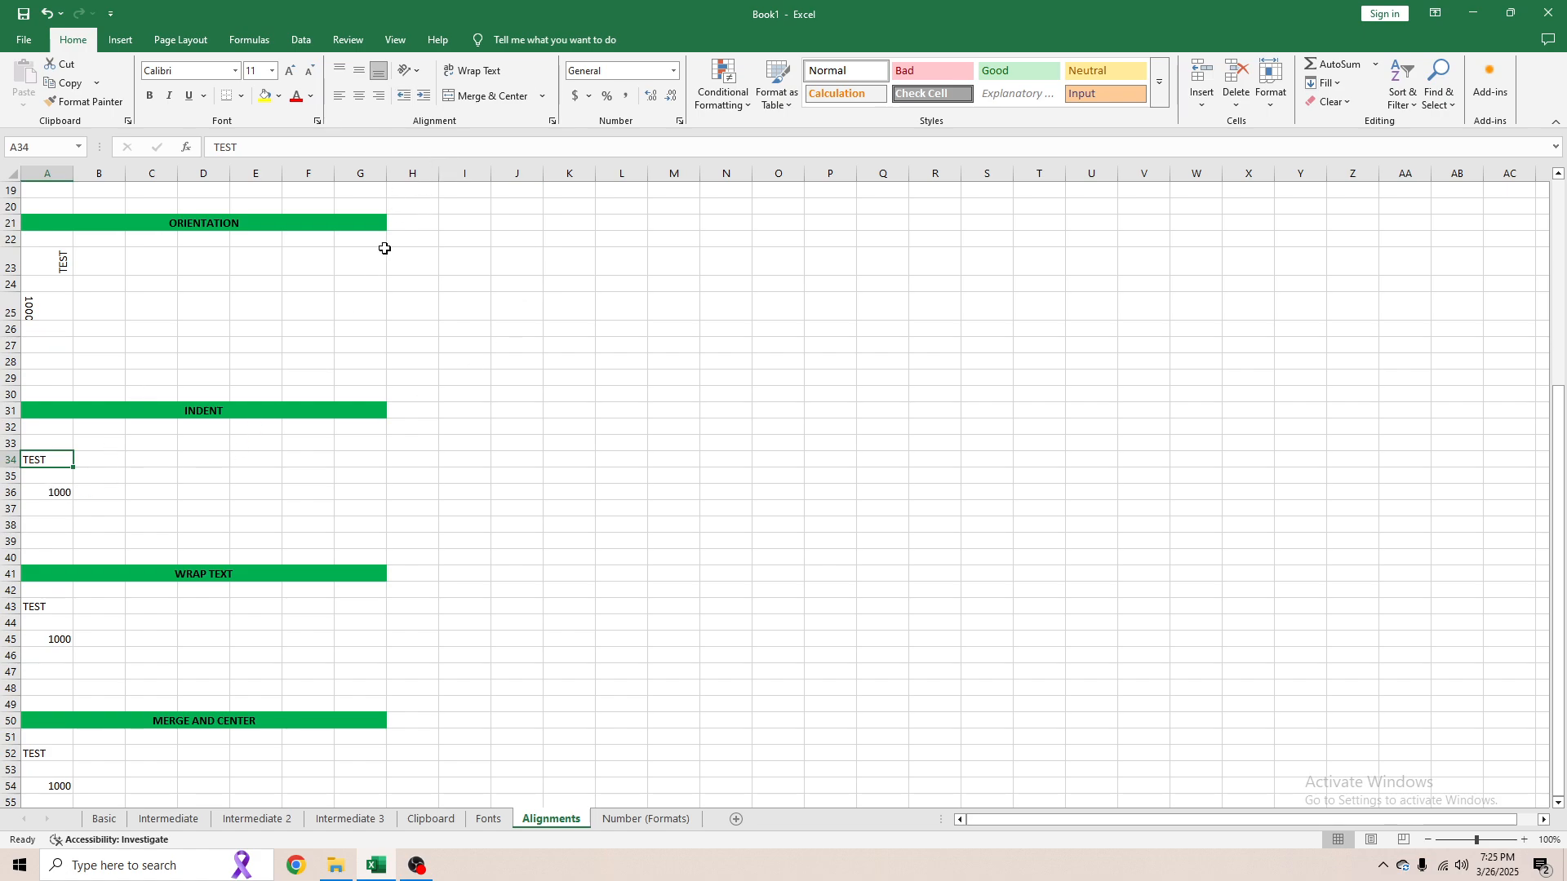
left_click(425, 98)
left_click(424, 96)
left_click(424, 97)
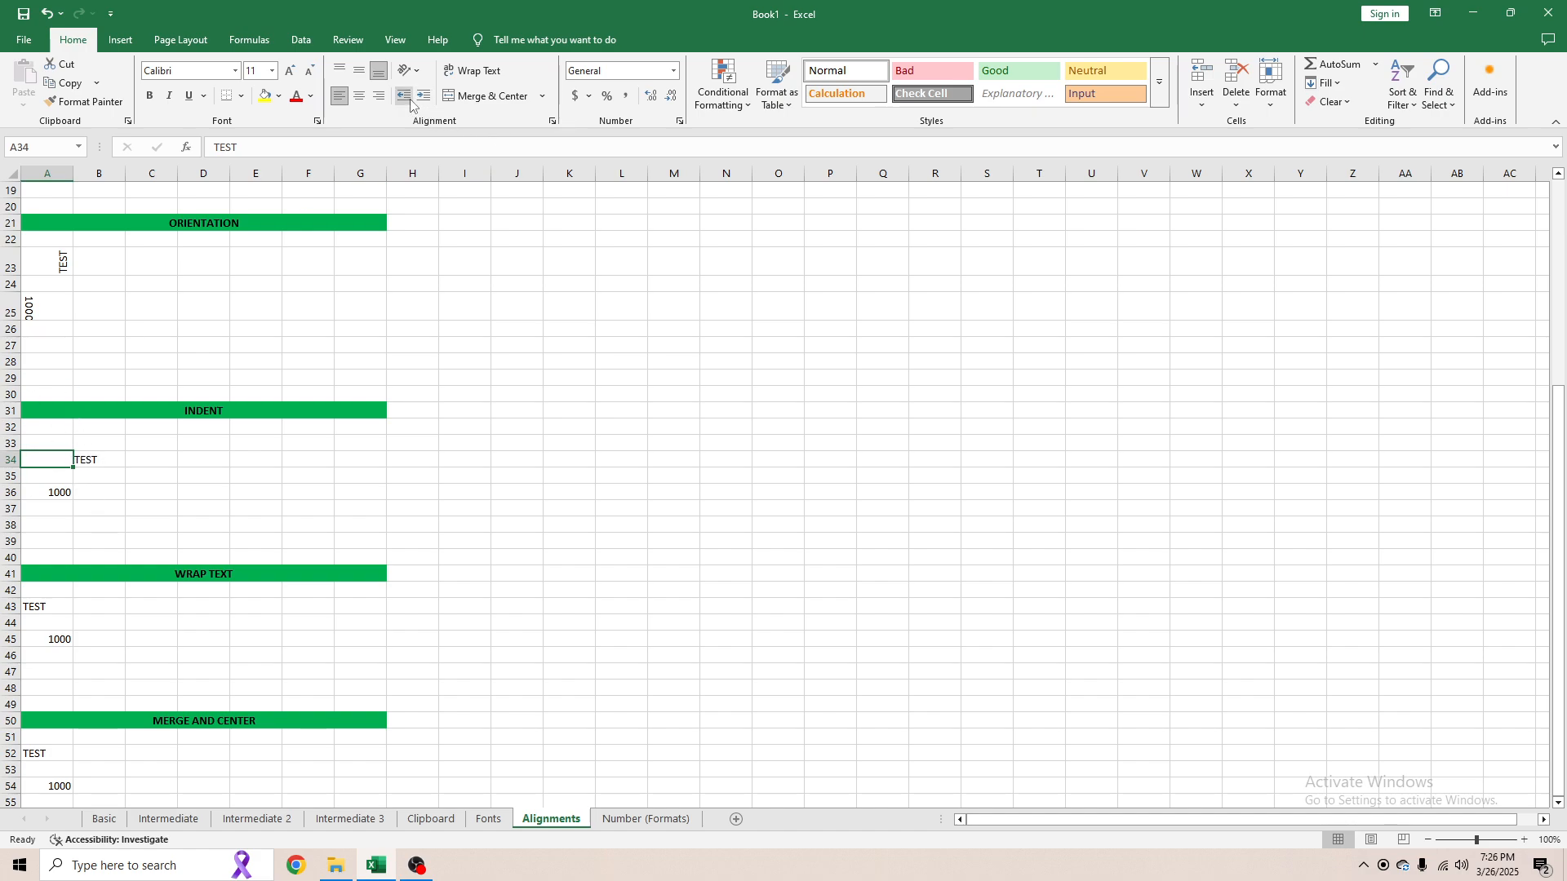
left_click(406, 98)
left_click(406, 98)
left_click(406, 98)
left_click(407, 98)
left_click(407, 98)
- Increase the indent of the 1000 in A36, and decrease it until the number sits at the cell's left edge
left_click(67, 488)
left_click(424, 96)
left_click(421, 99)
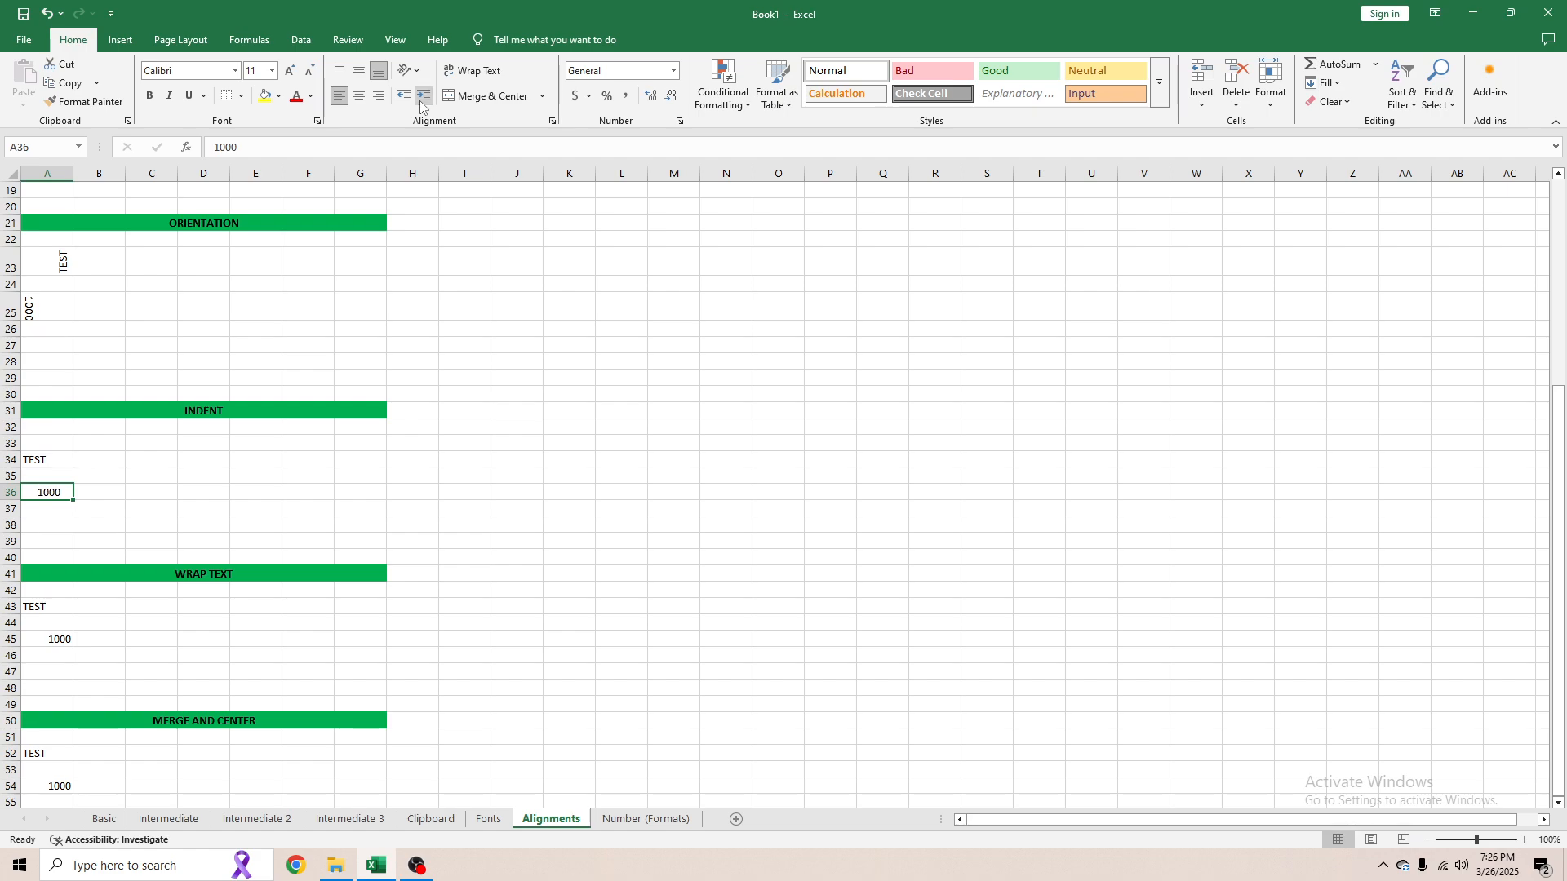
left_click(421, 99)
left_click(407, 96)
left_click(407, 96)
left_click(407, 97)
left_click(256, 443)
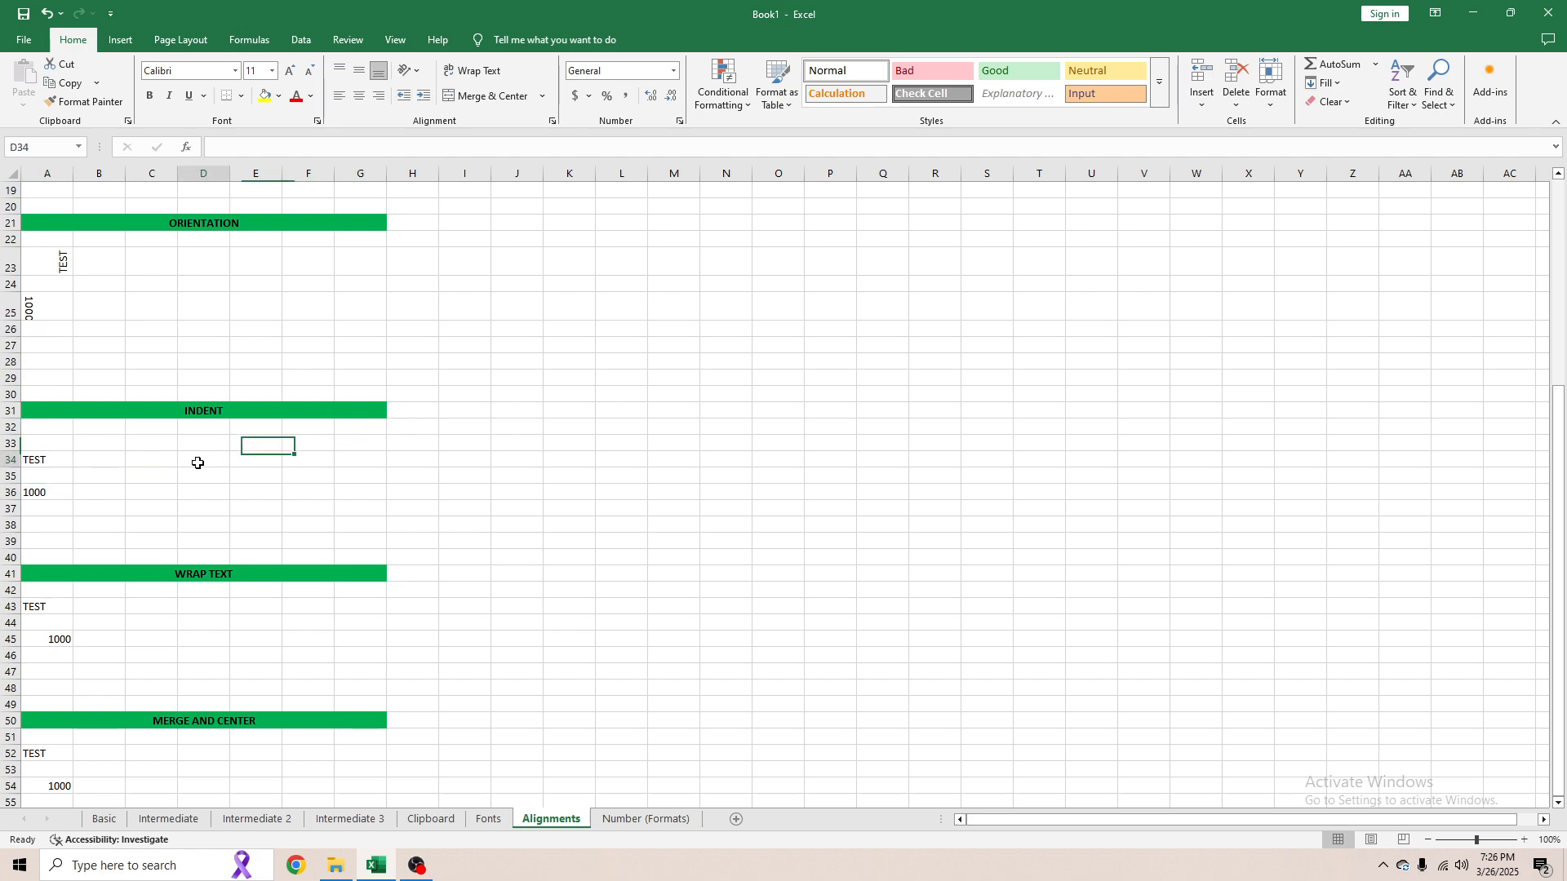
left_click(56, 460)
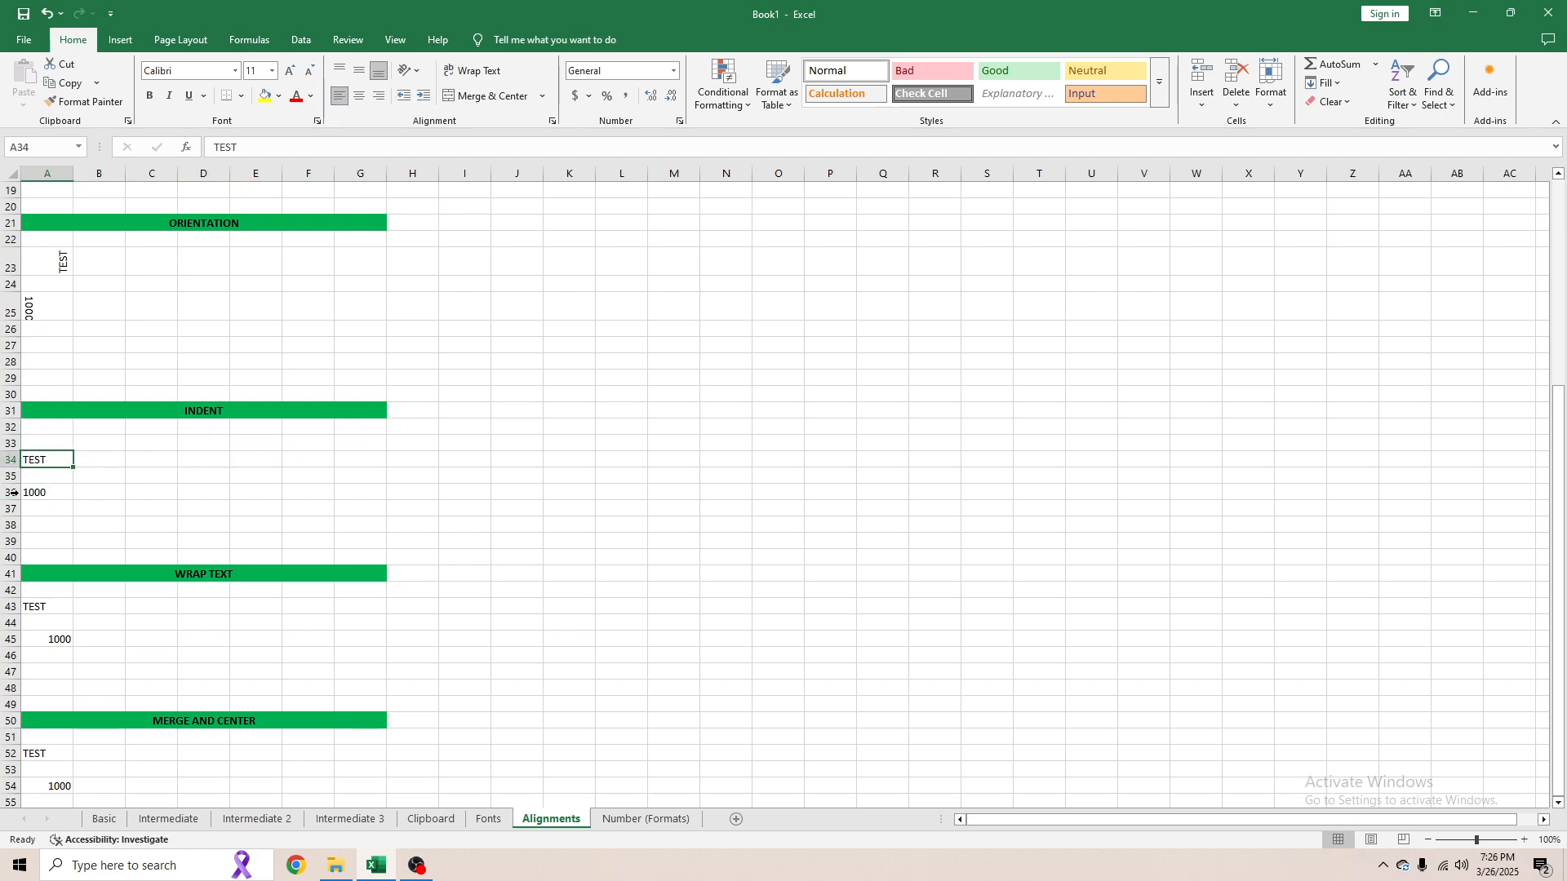
left_click(54, 495)
left_click(182, 641)
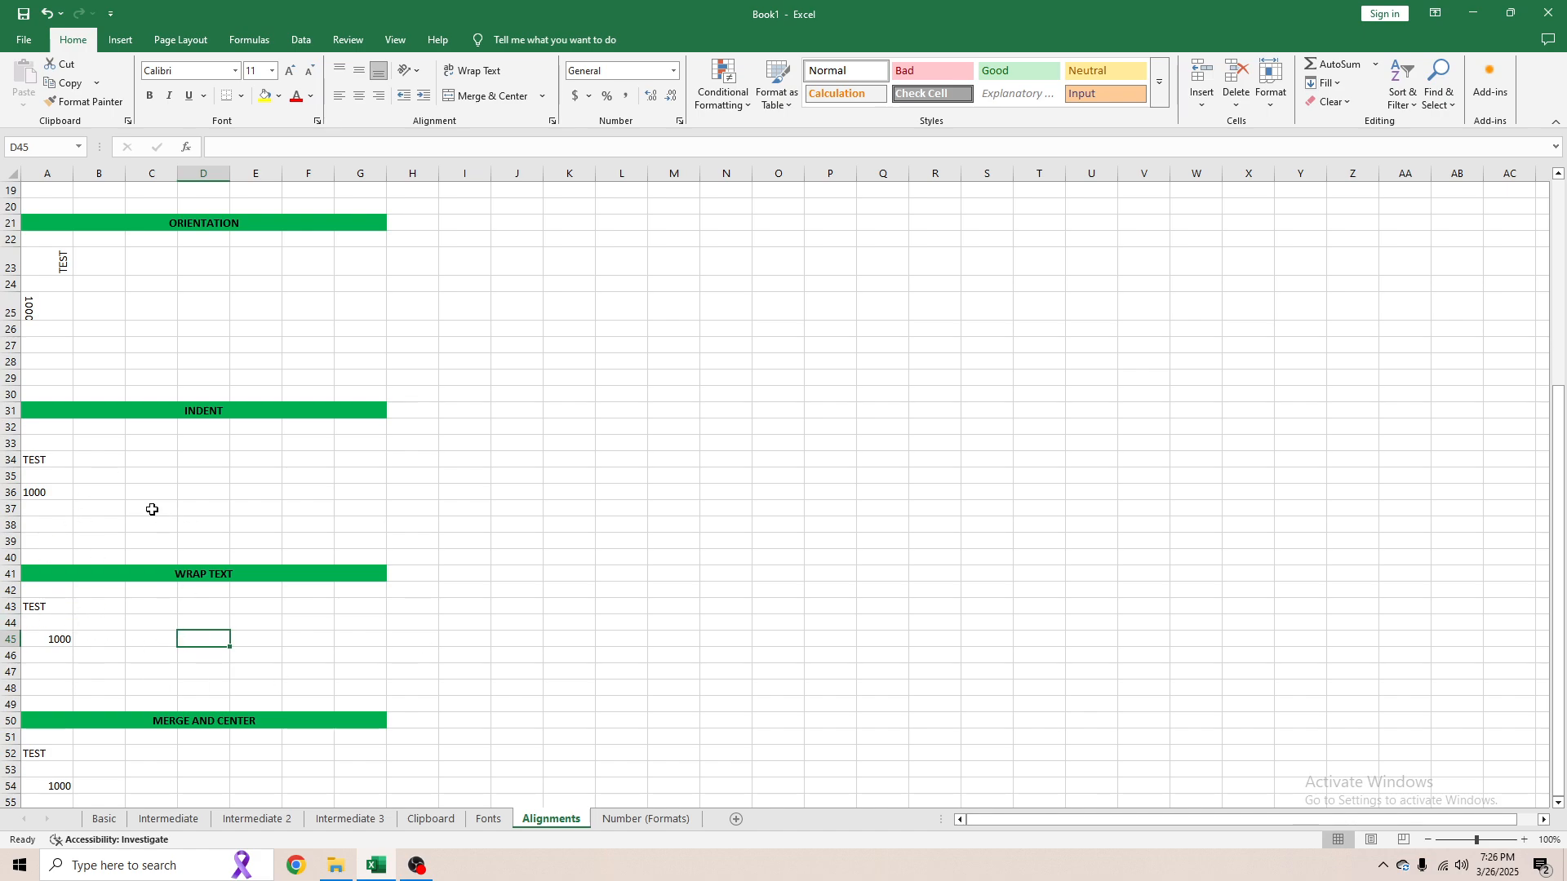
- Extend the text in A43 of the WRAP TEXT section to TEST FOR THIS SPREADSHEET
left_click(59, 609)
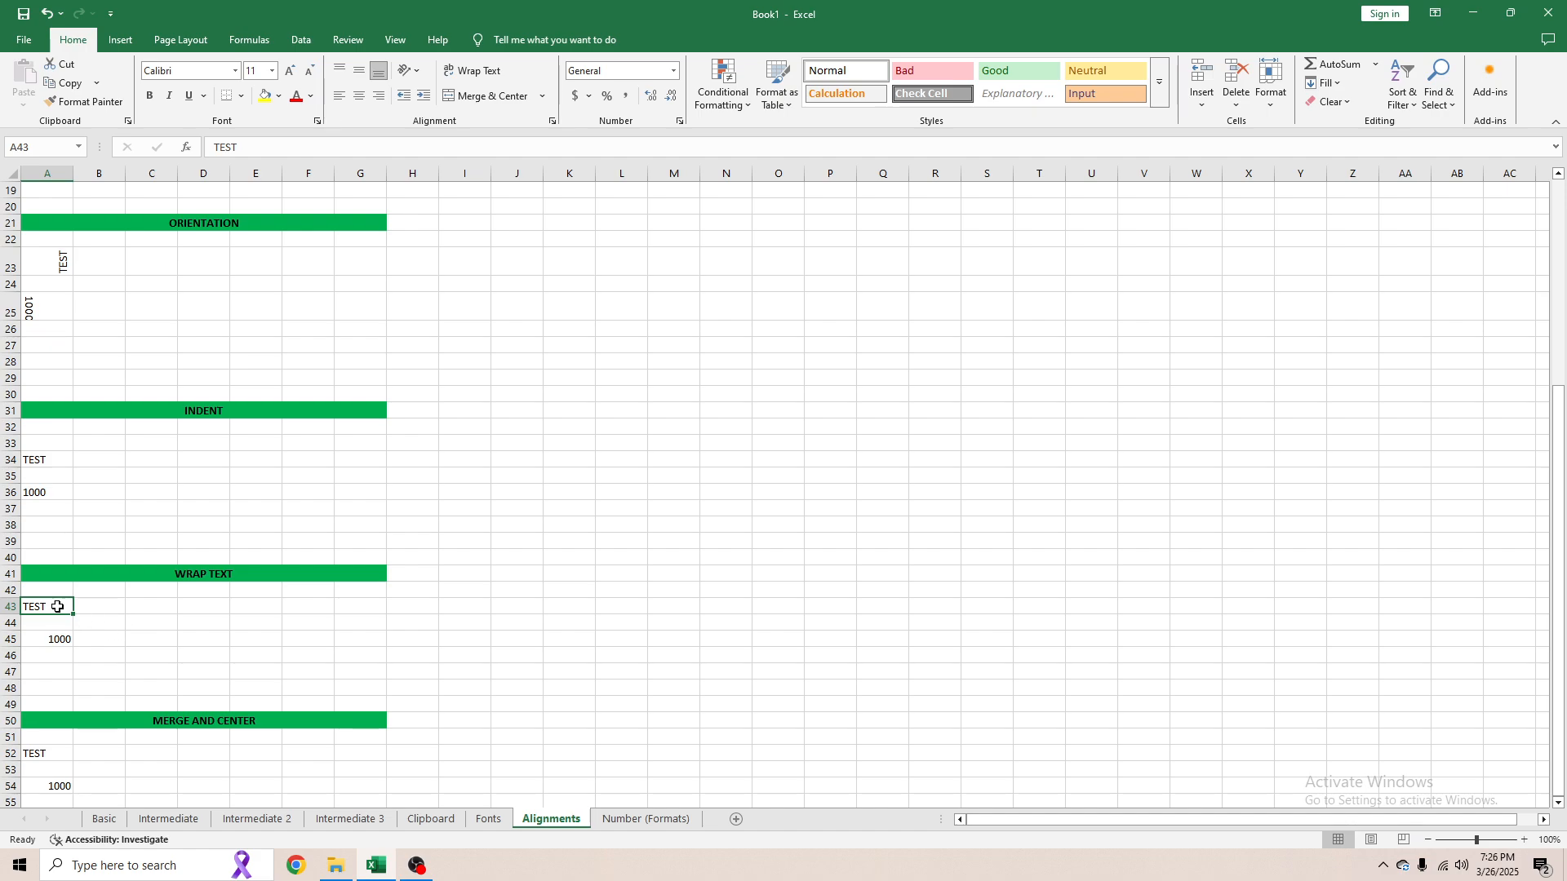
left_click(293, 151)
type("F")
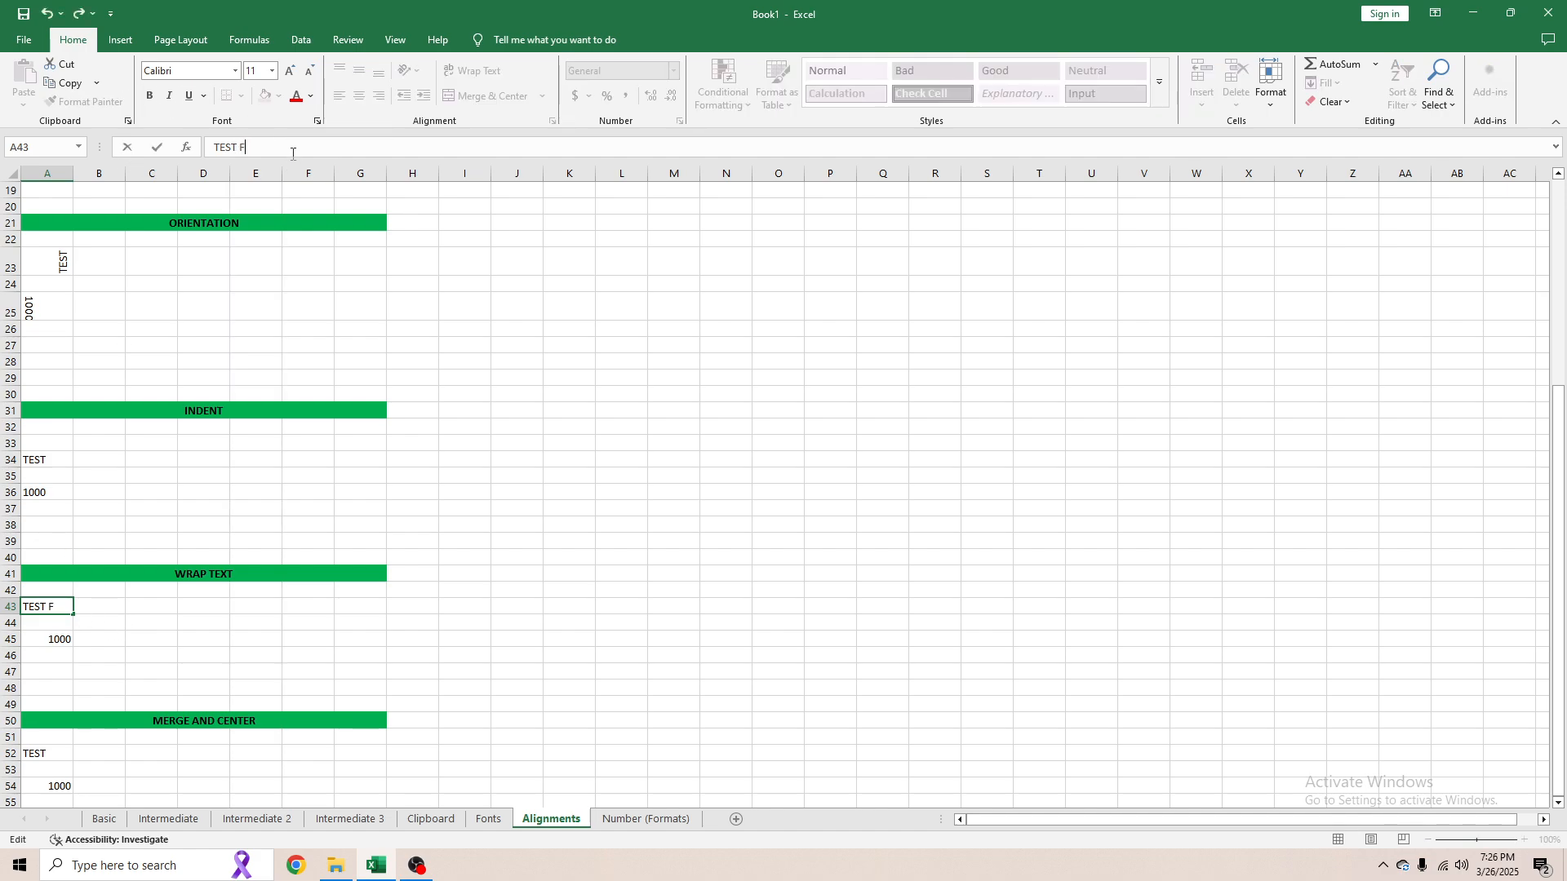
type("OR THIS SPREADSHEET")
key("Return")
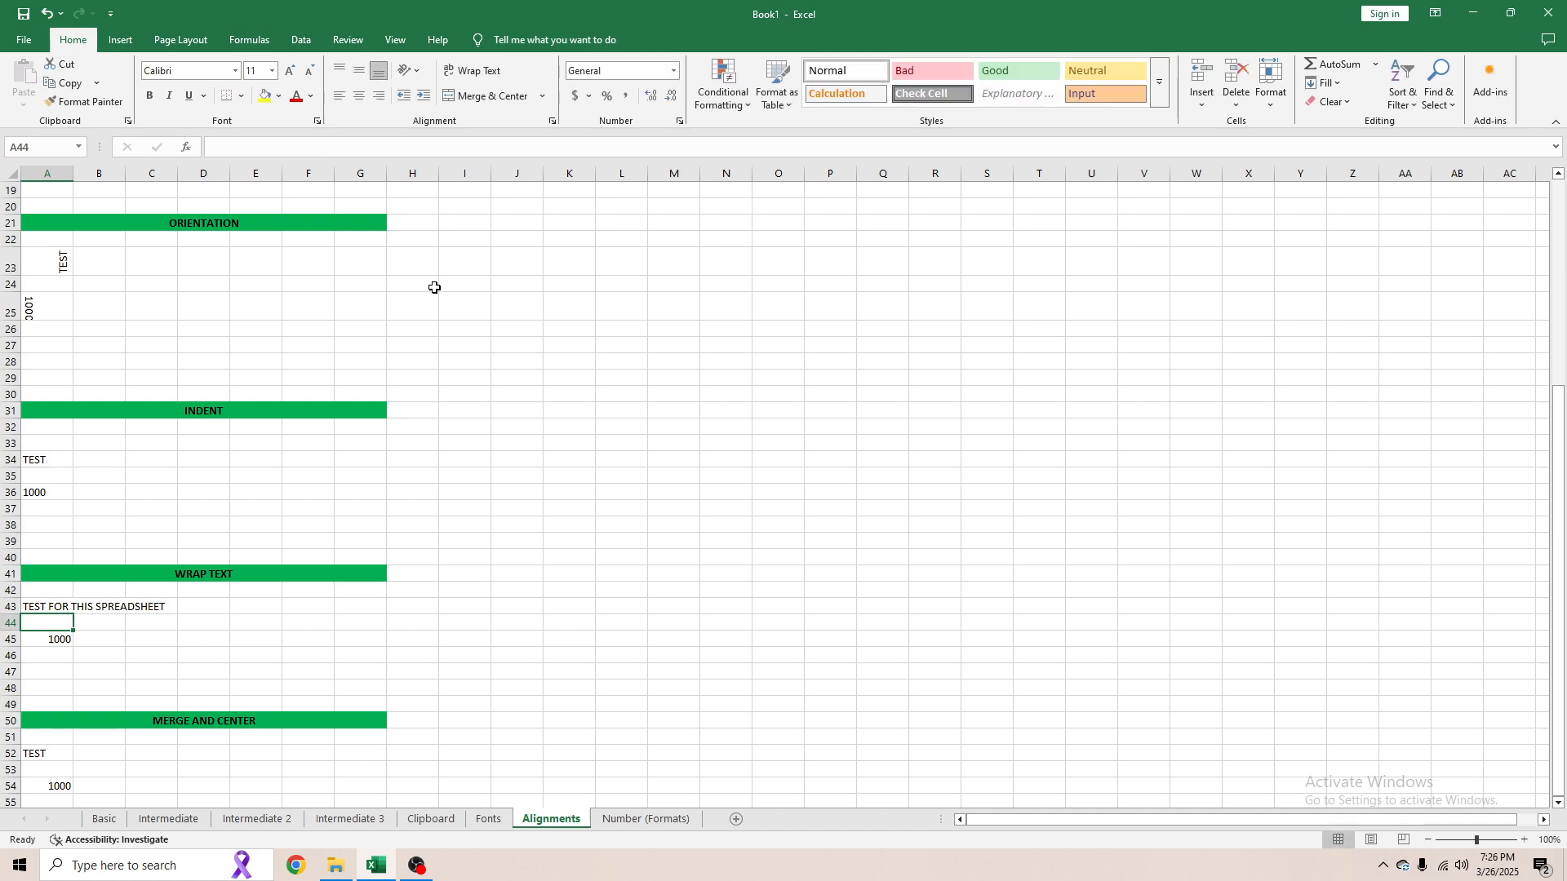
key("Up")
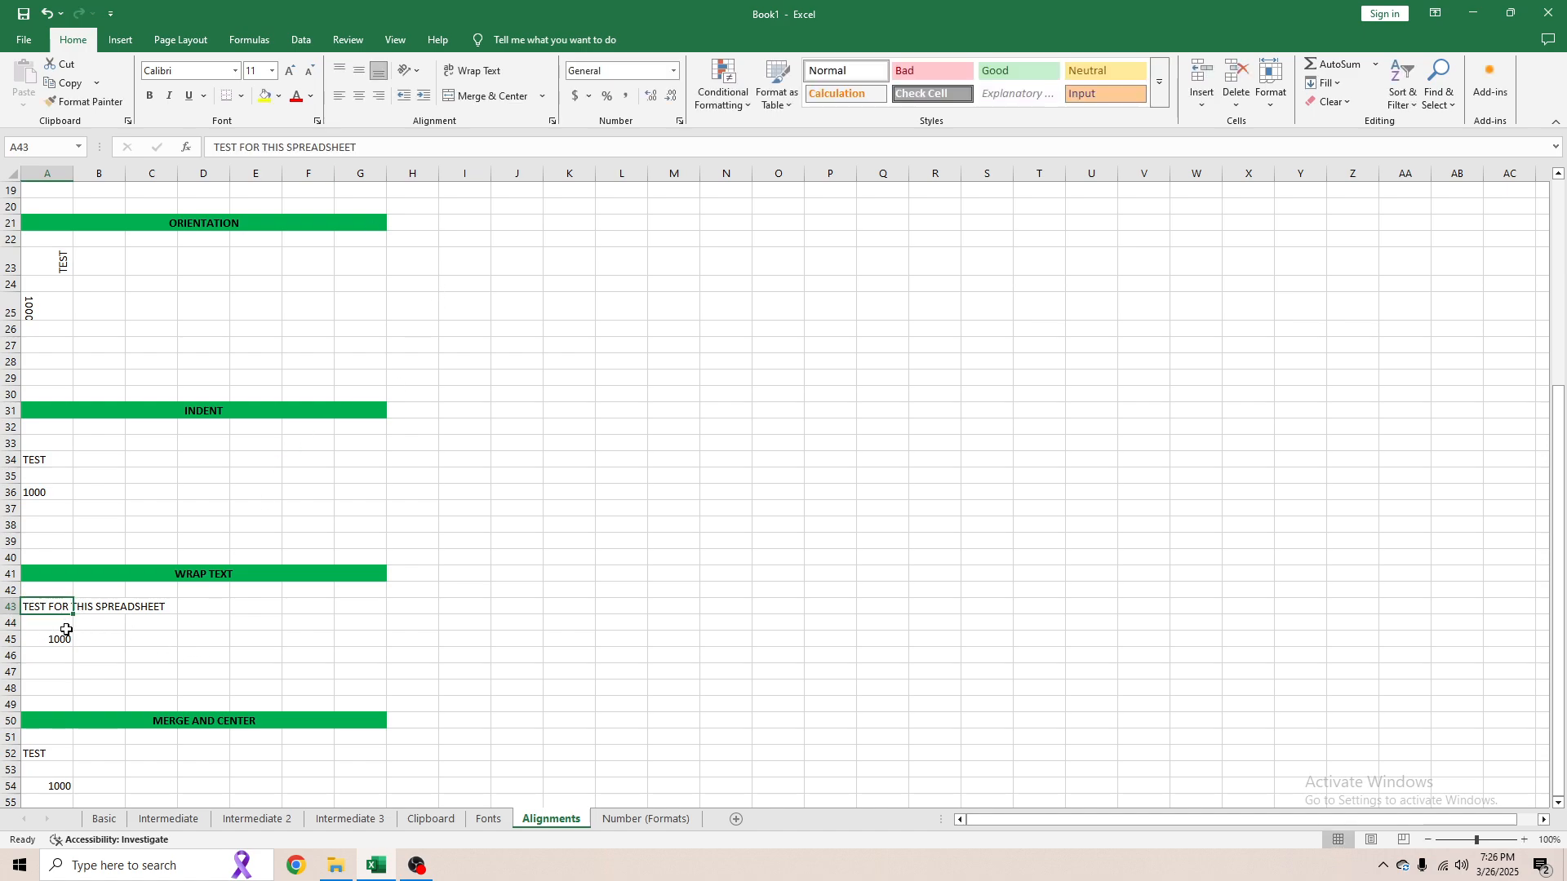
- Inspect A43 and its neighbouring cells B43 and C43 to see which cell holds the long text
left_click(96, 606)
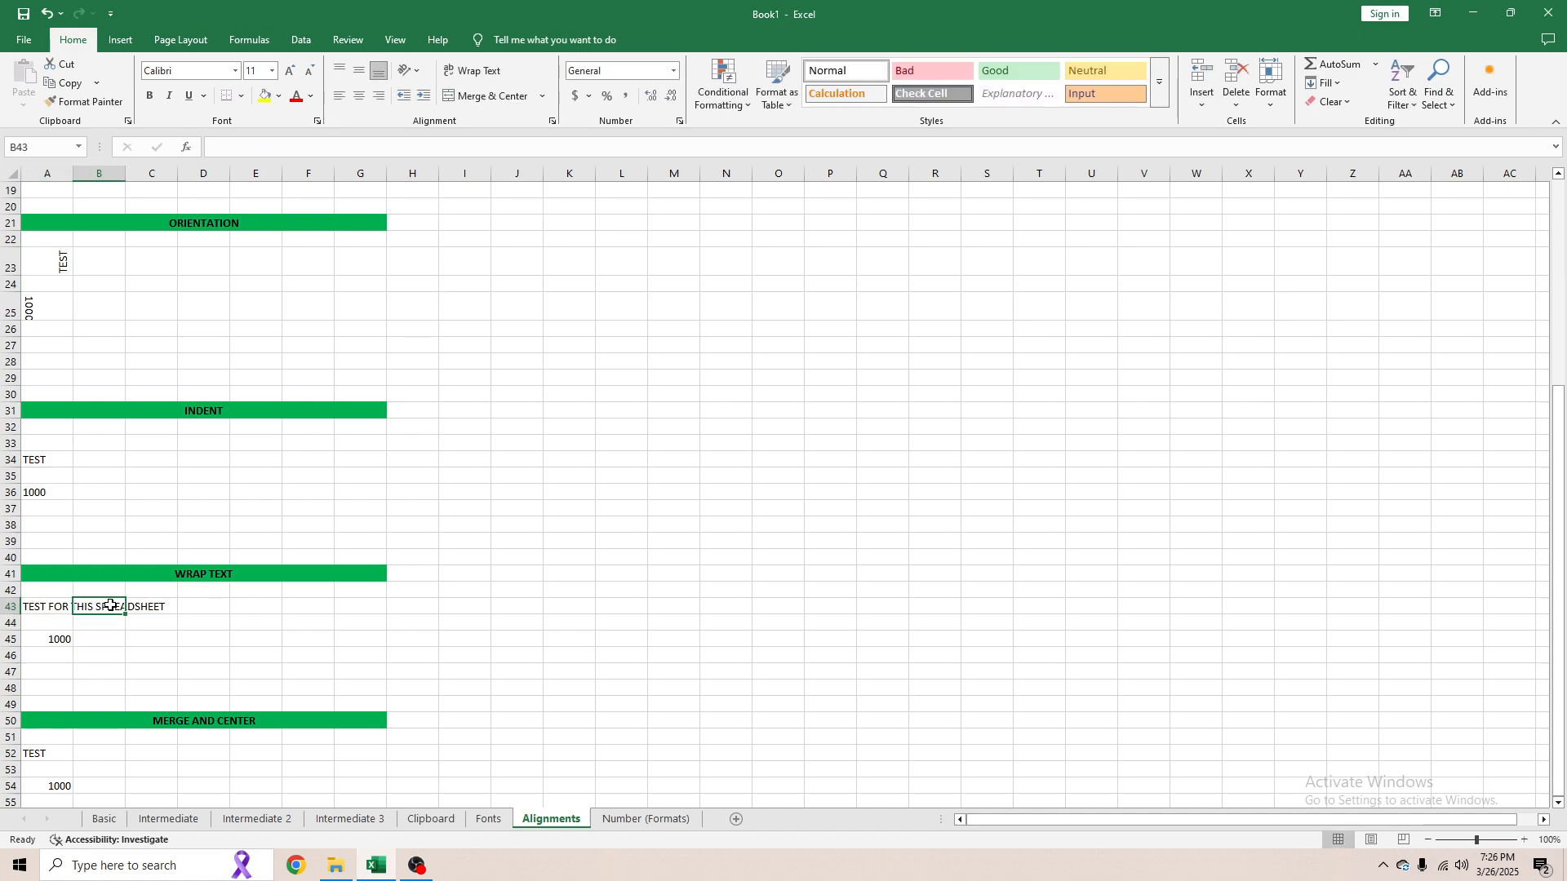
left_click(159, 606)
left_click(86, 610)
left_click(130, 616)
left_click(51, 612)
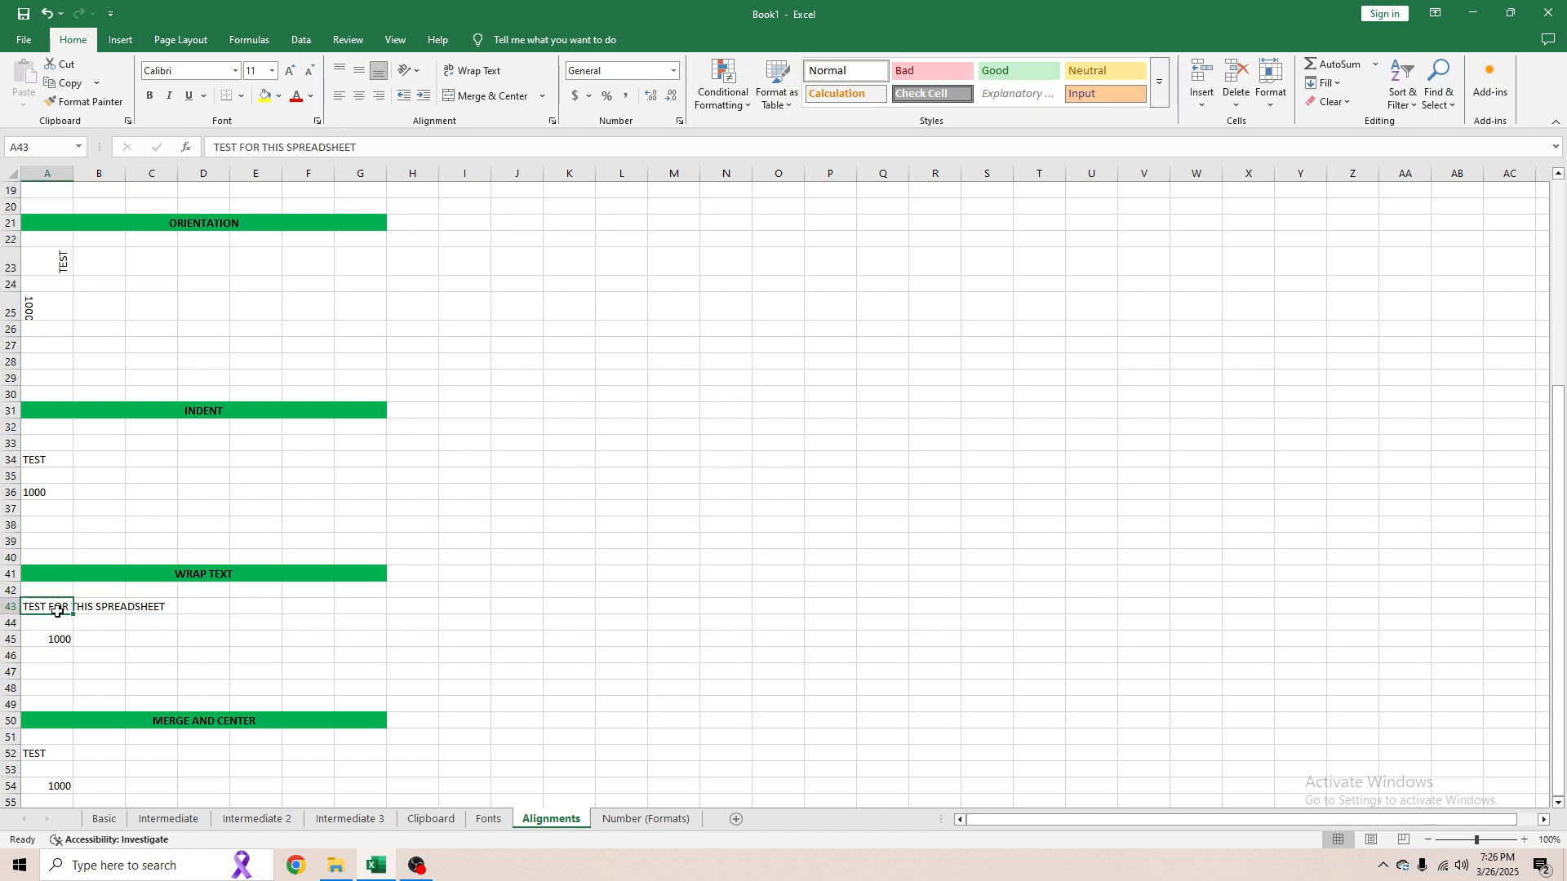
left_click(90, 636)
left_click(53, 604)
- Enter CUT OUT in B43, beside the long text
left_click(90, 611)
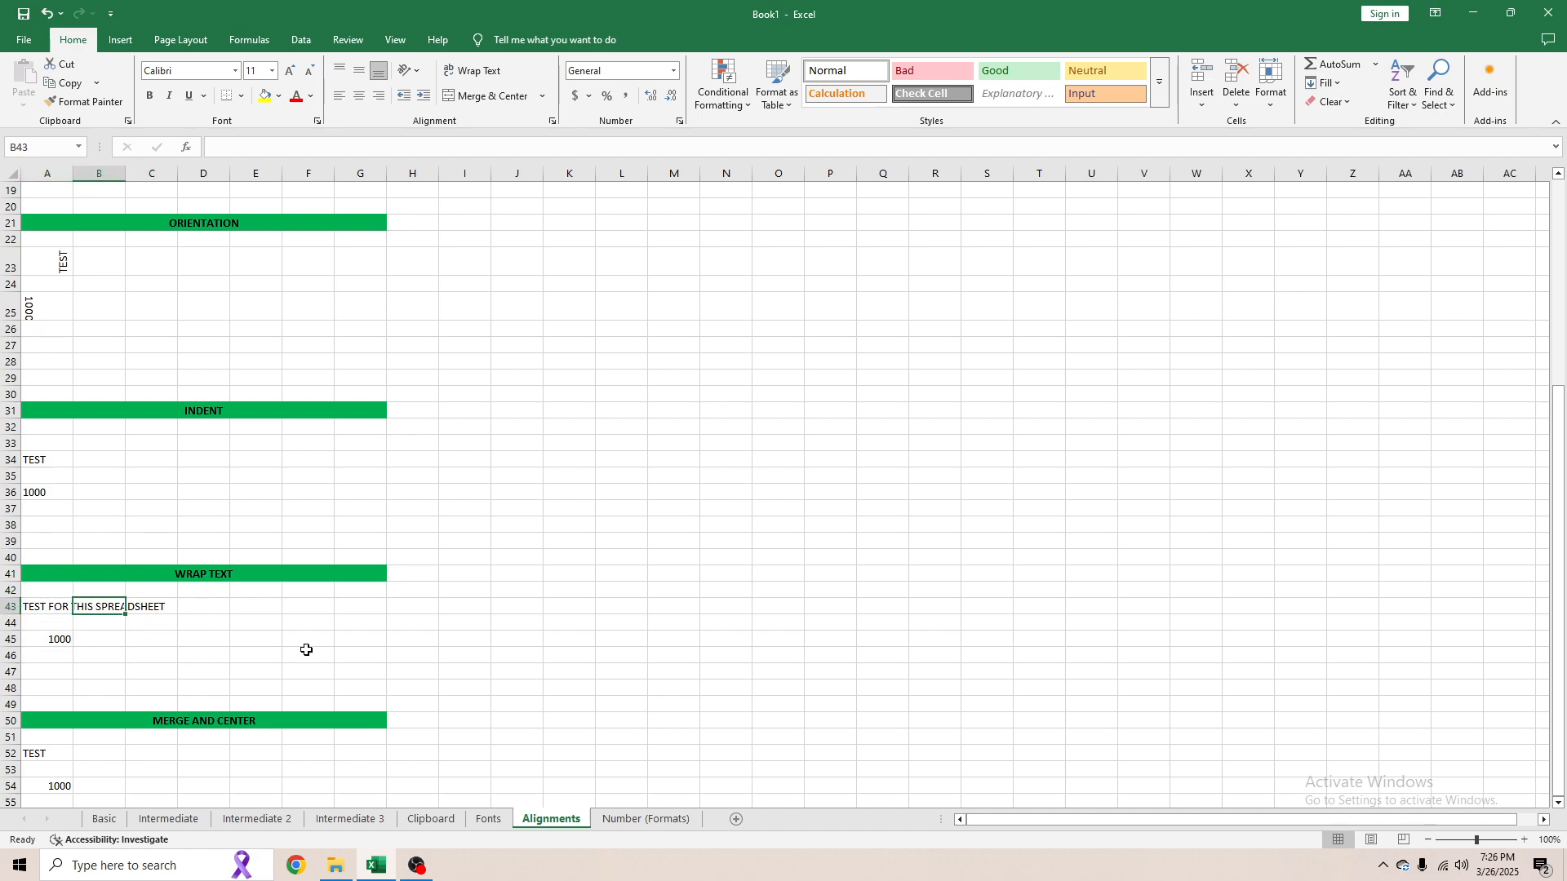
type("CUT OUT")
key("Return")
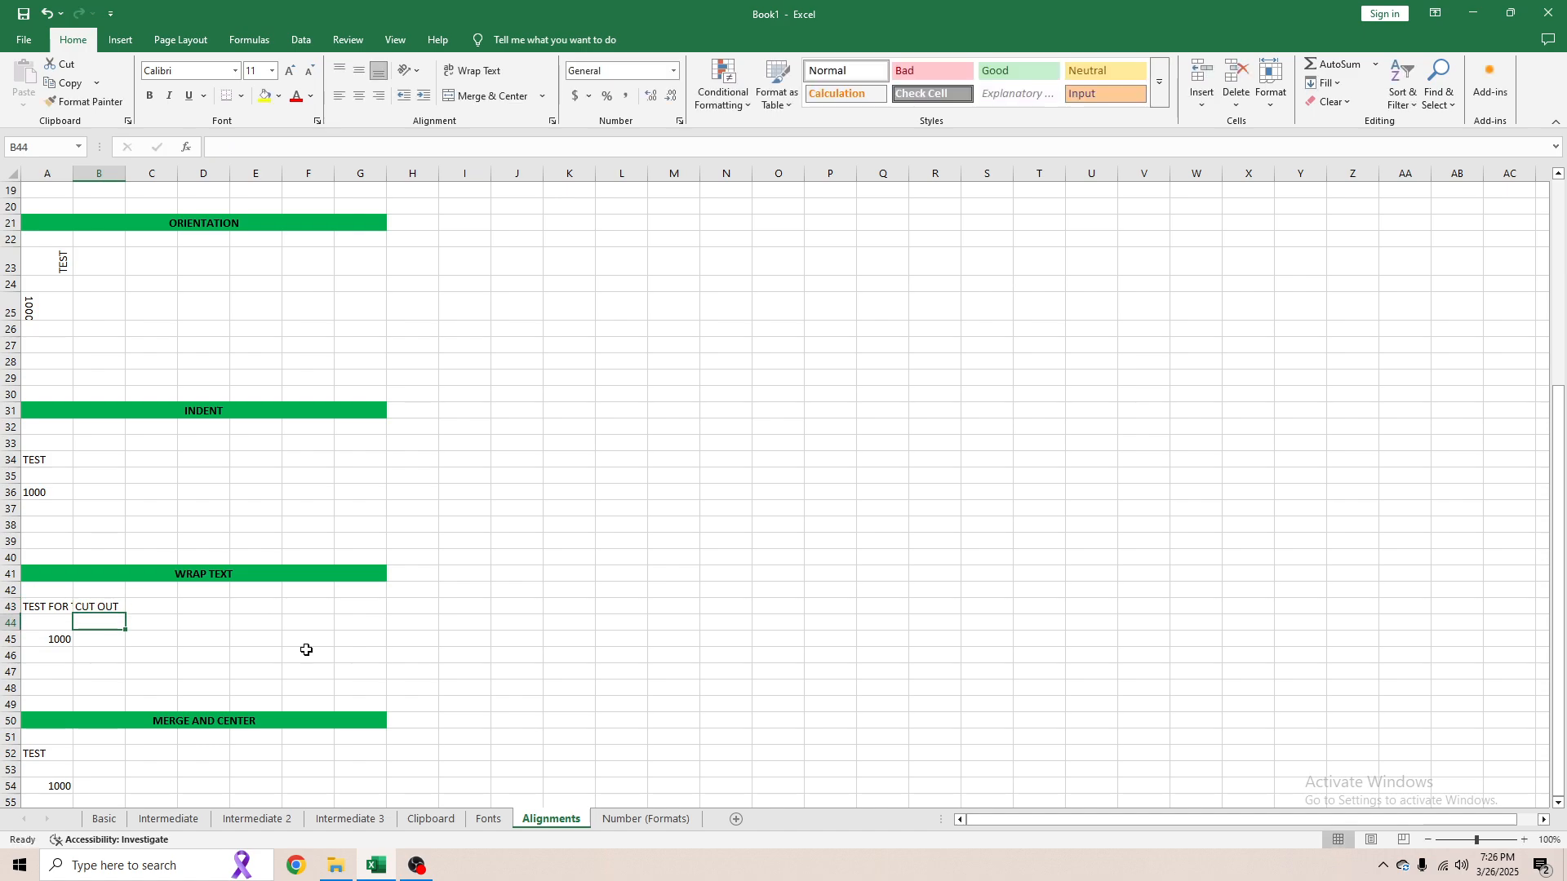
left_click(93, 609)
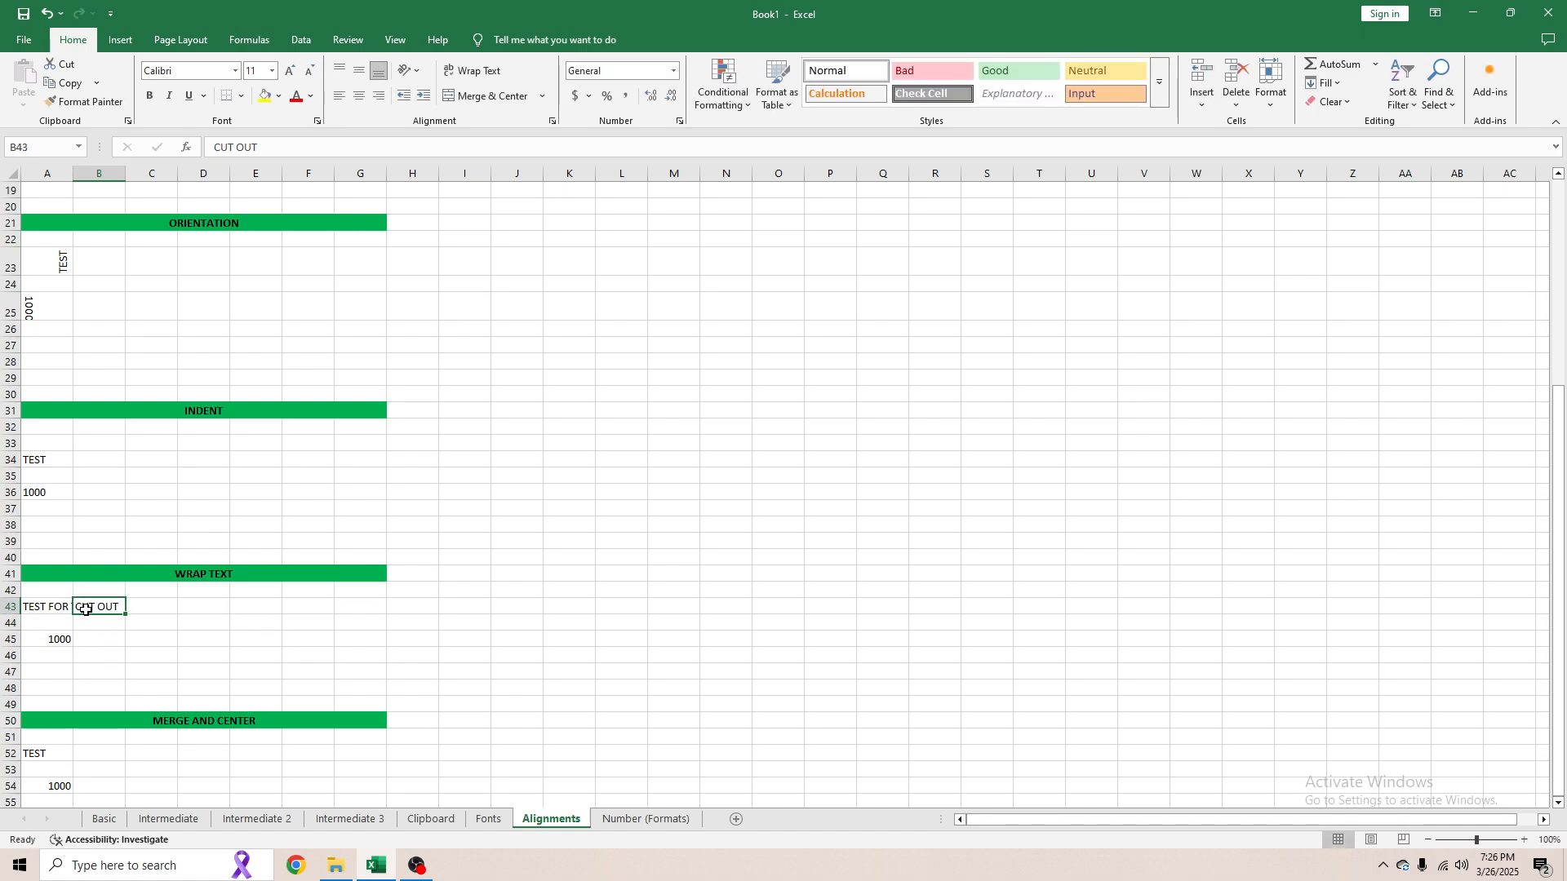
- Check the full content of A43 against its neighbour B43 and apply Wrap Text to A43
left_click(59, 602)
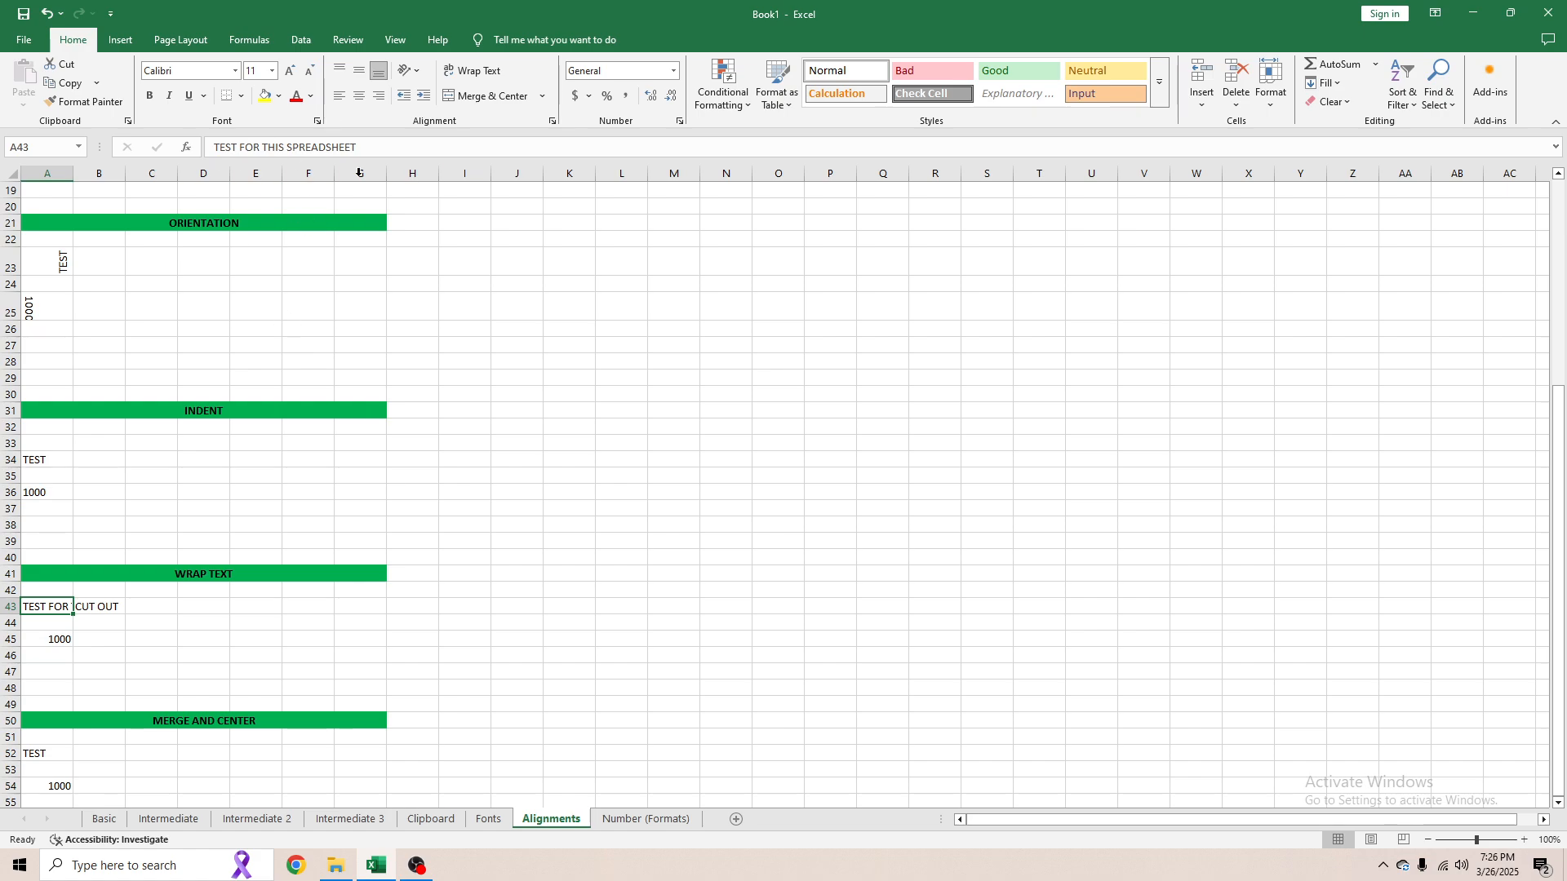
left_click_drag(390, 148, 214, 148)
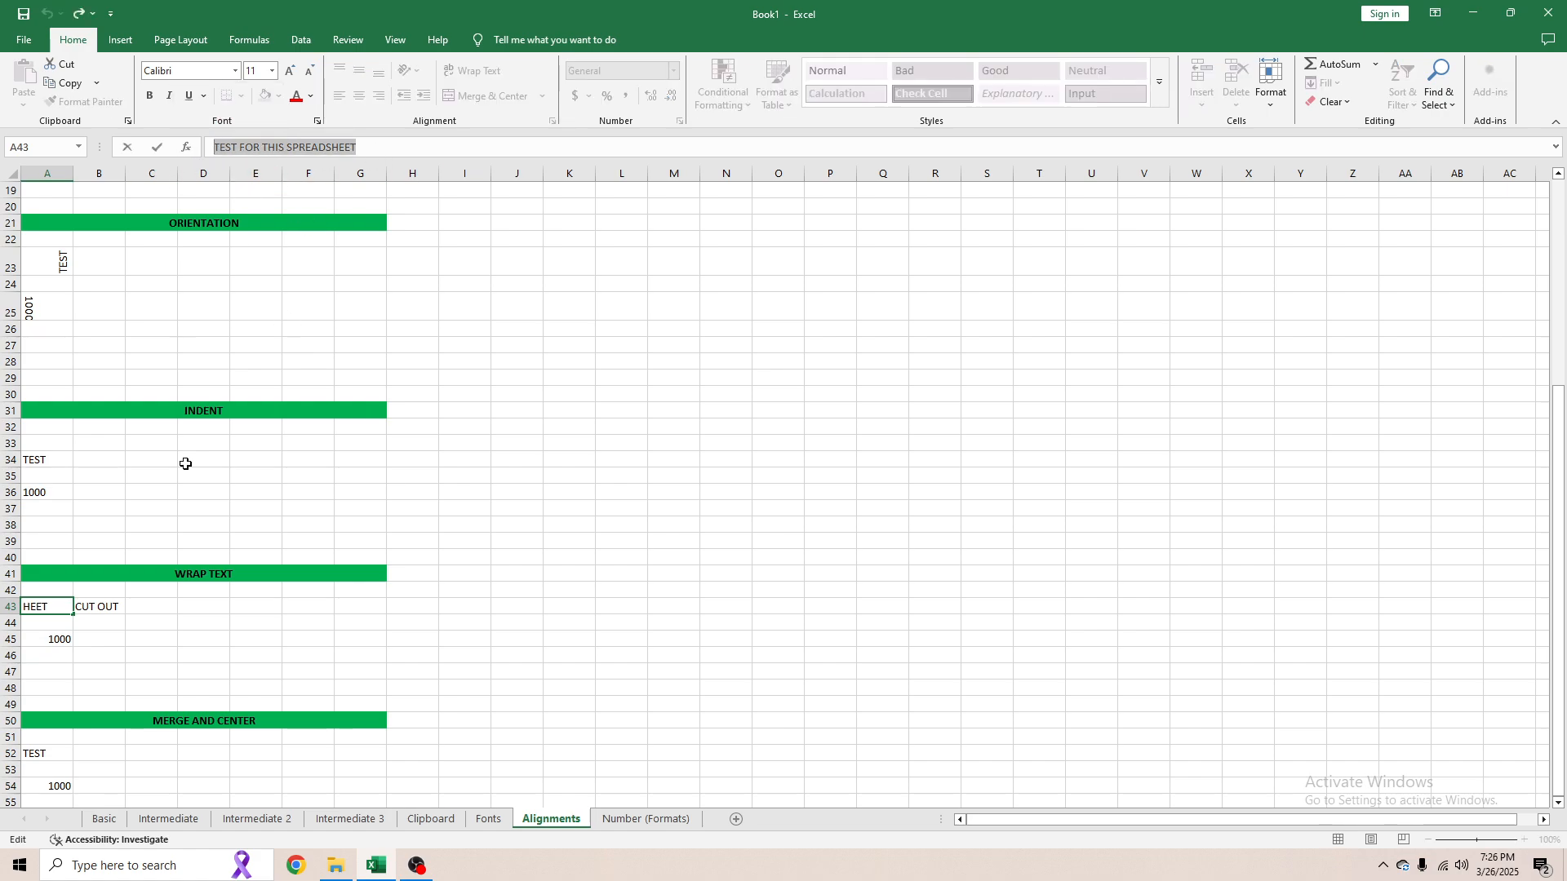
left_click(185, 685)
left_click(40, 601)
left_click(91, 613)
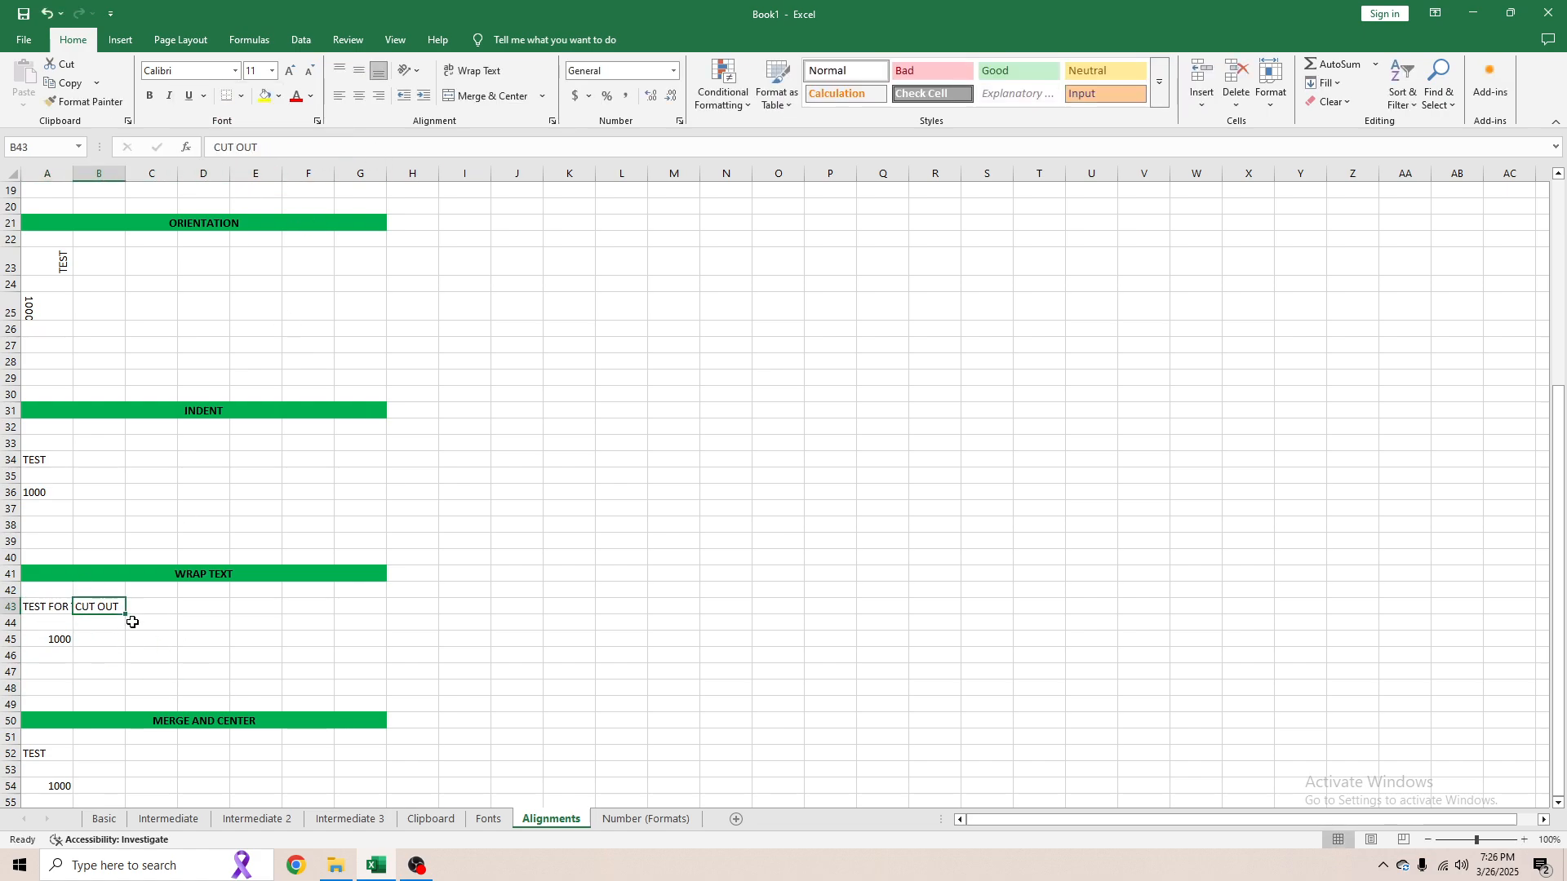
left_click(50, 605)
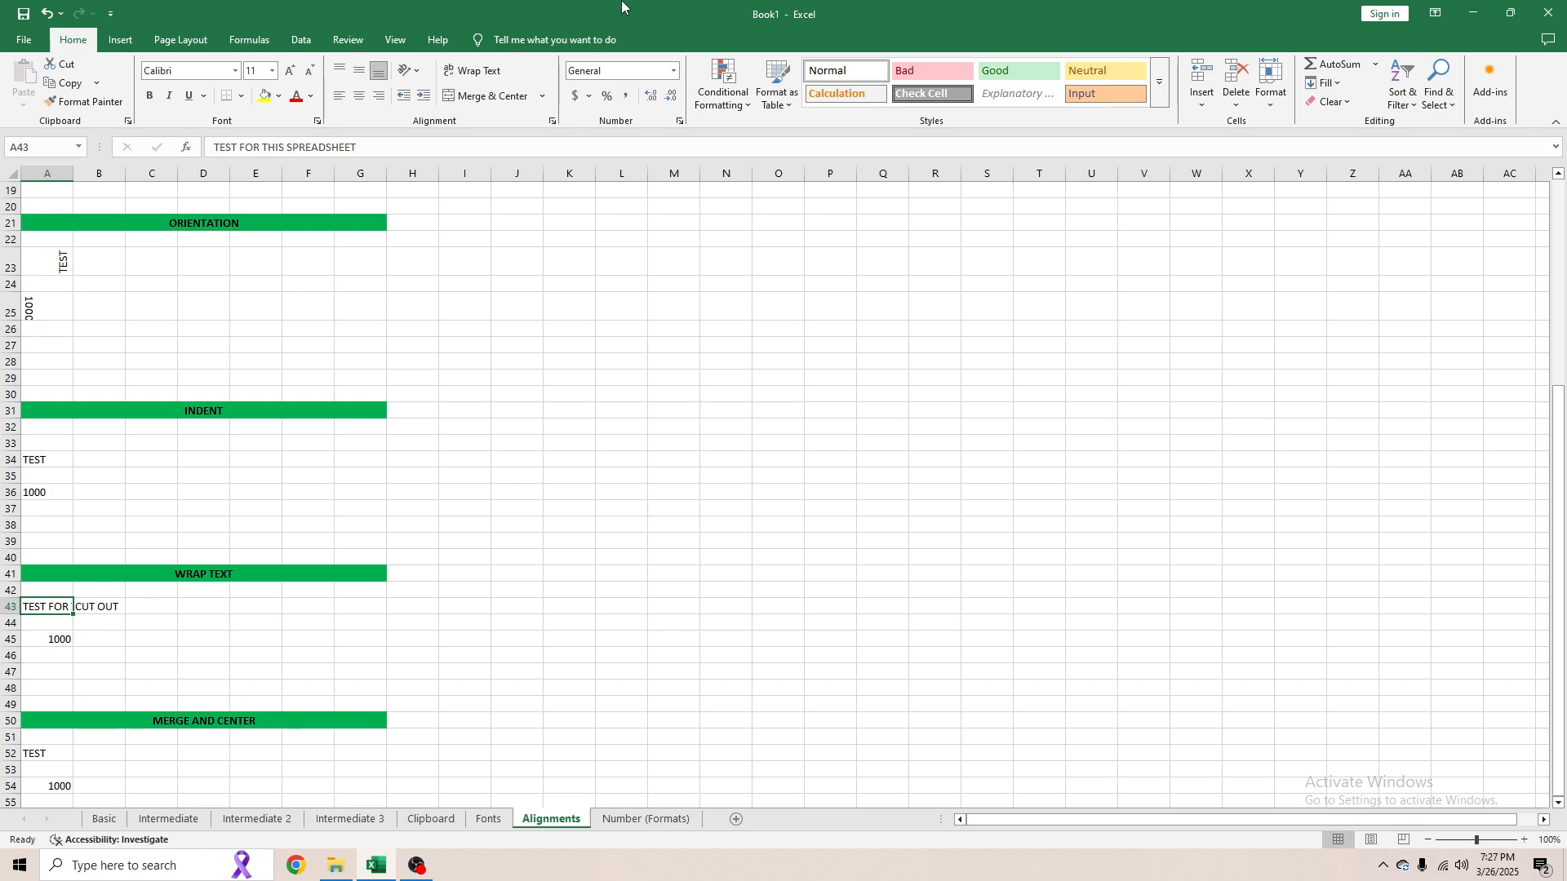
left_click(474, 71)
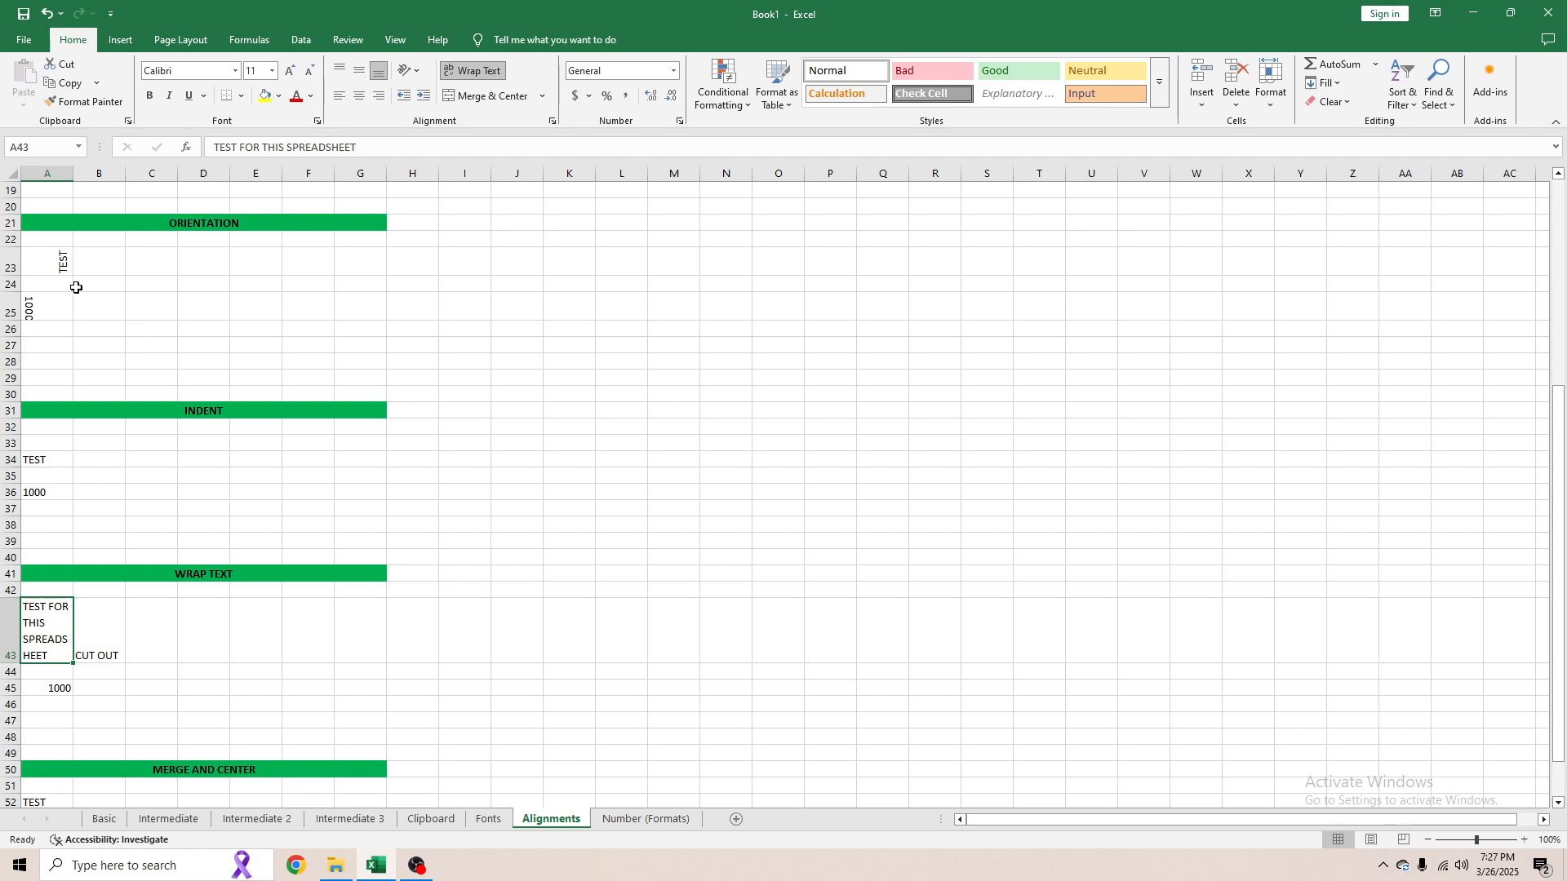
- Widen column A and reduce the height of row 43 so the wrapped text fits on two lines
left_click_drag(73, 176, 97, 177)
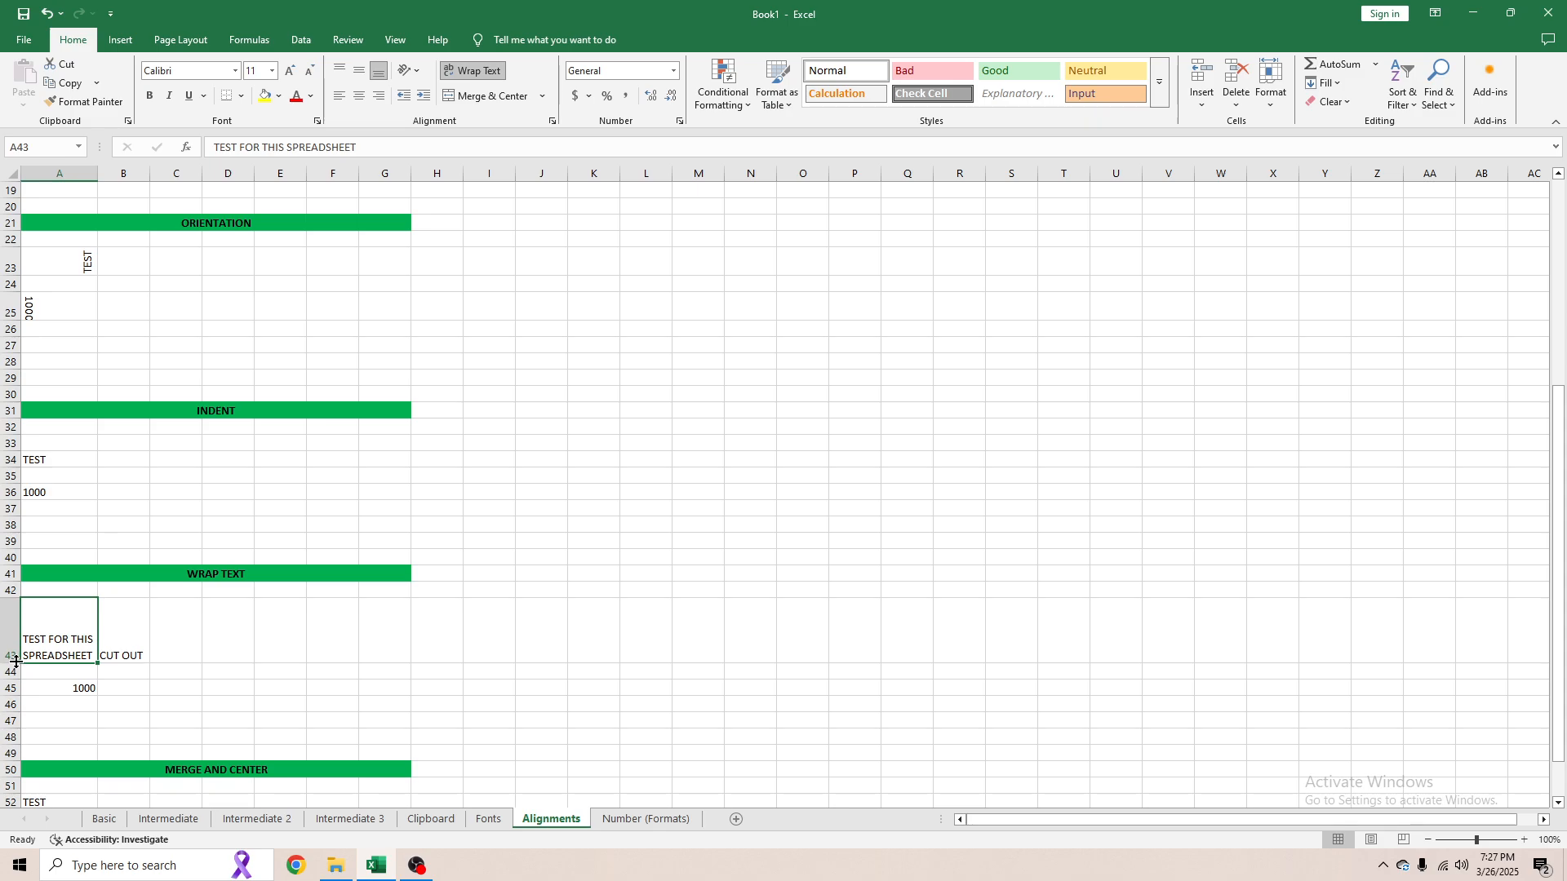
left_click_drag(15, 663, 16, 631)
left_click(59, 674)
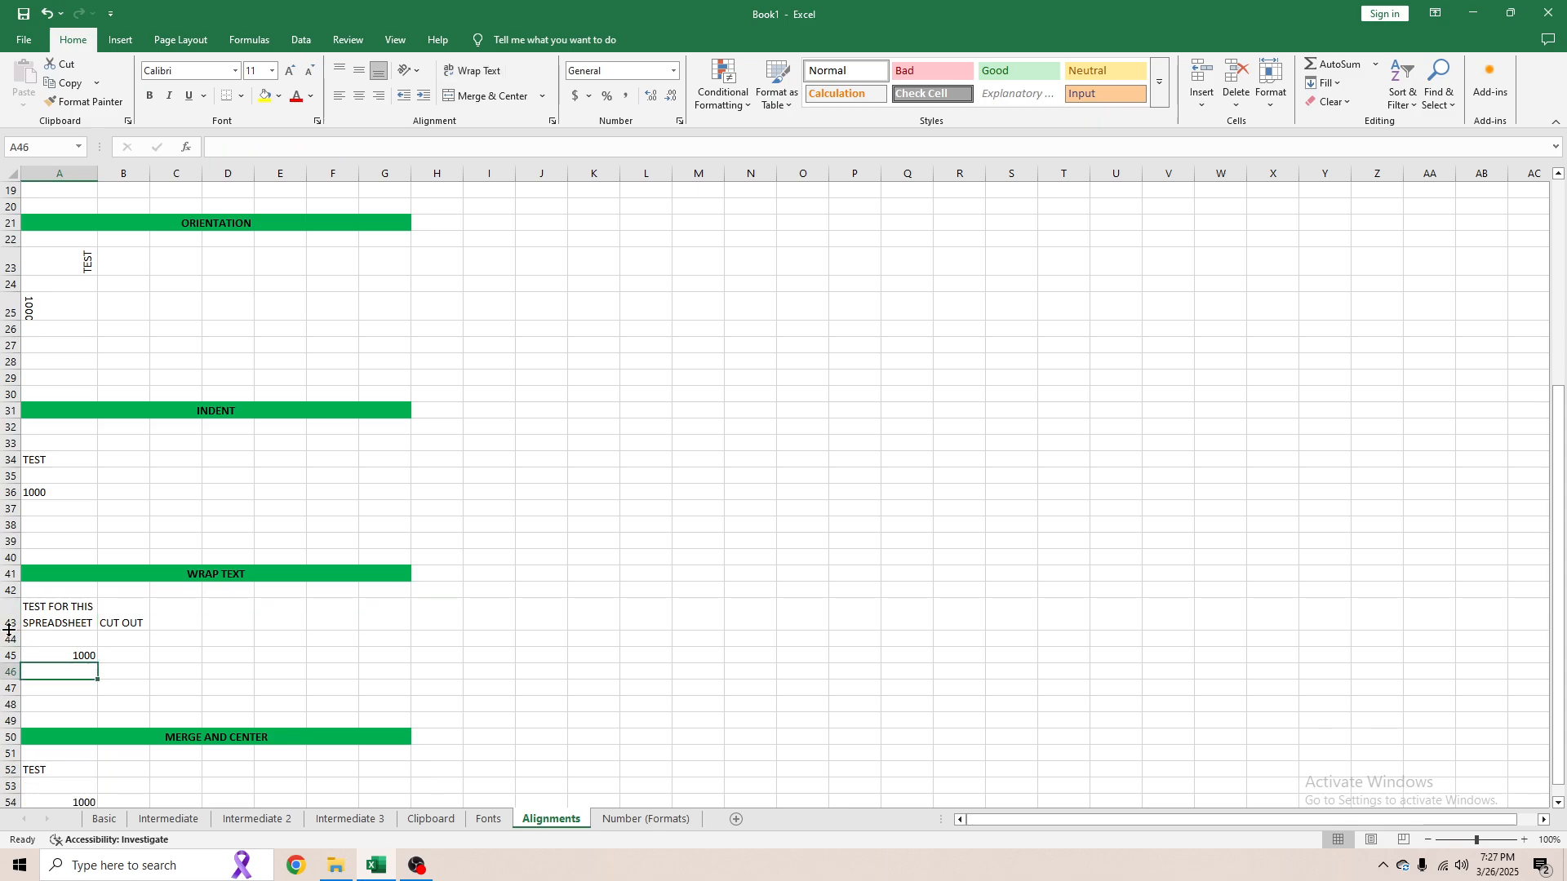
left_click(52, 627)
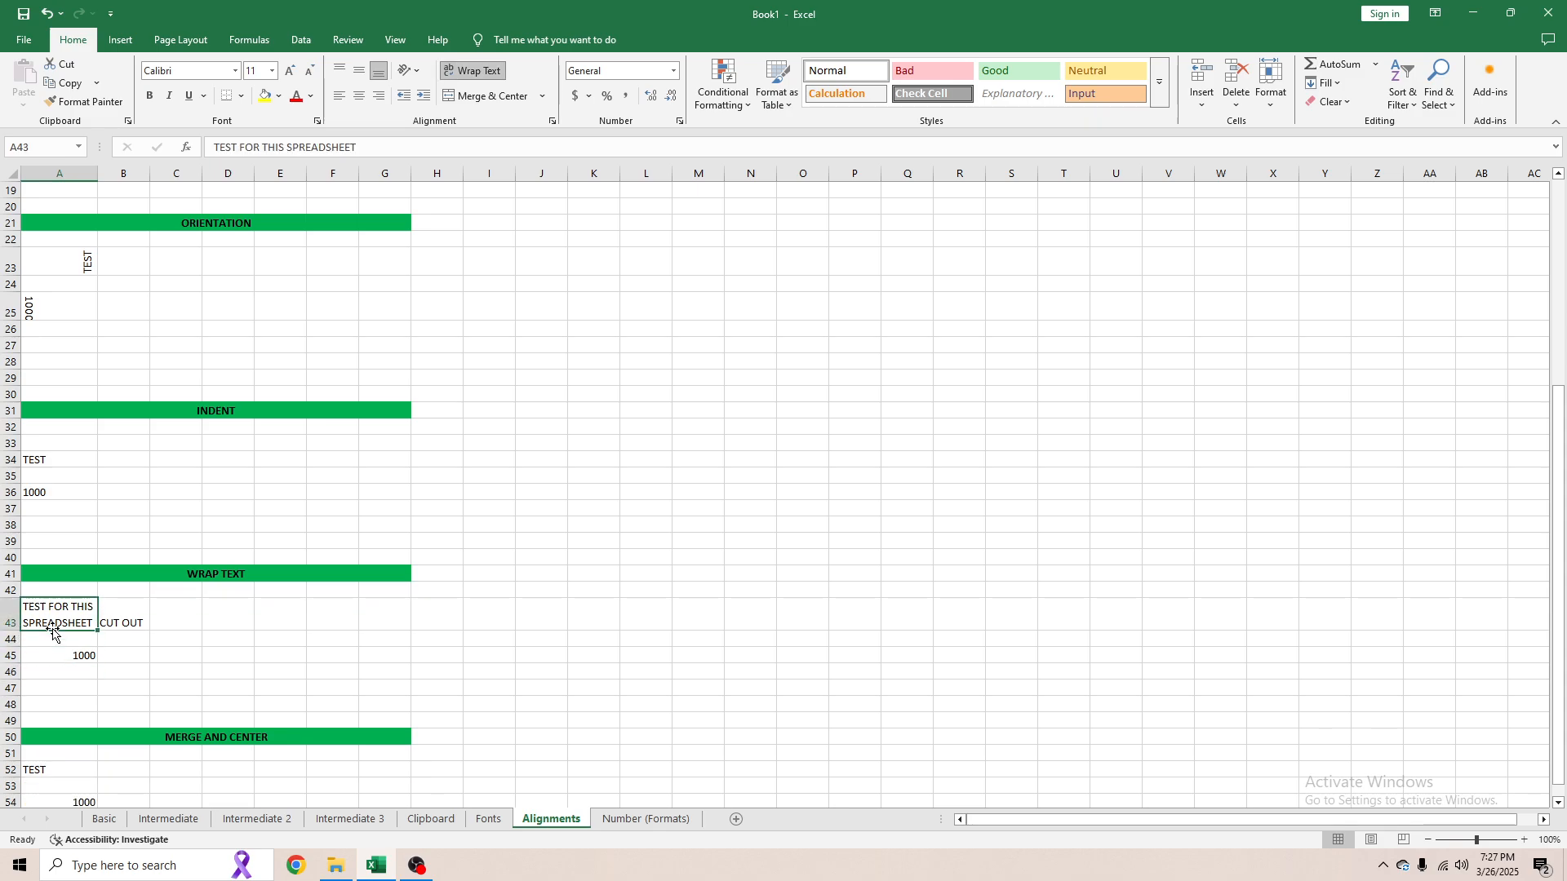
left_click(139, 627)
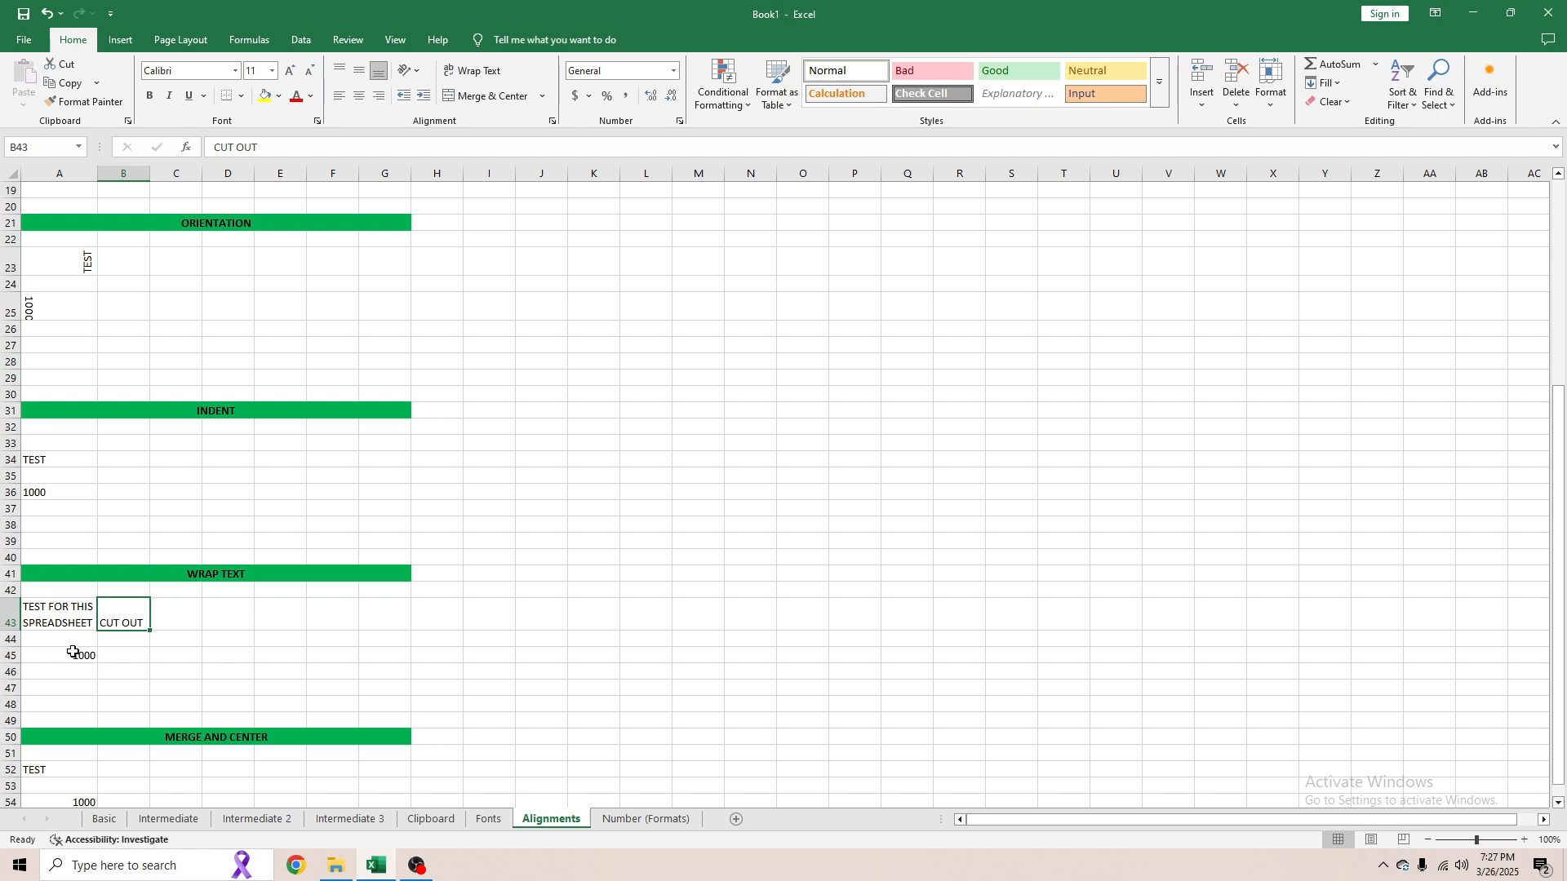
left_click(91, 624)
left_click(144, 620)
- Delete the 1000 from A45 in the WRAP TEXT section
left_click(90, 653)
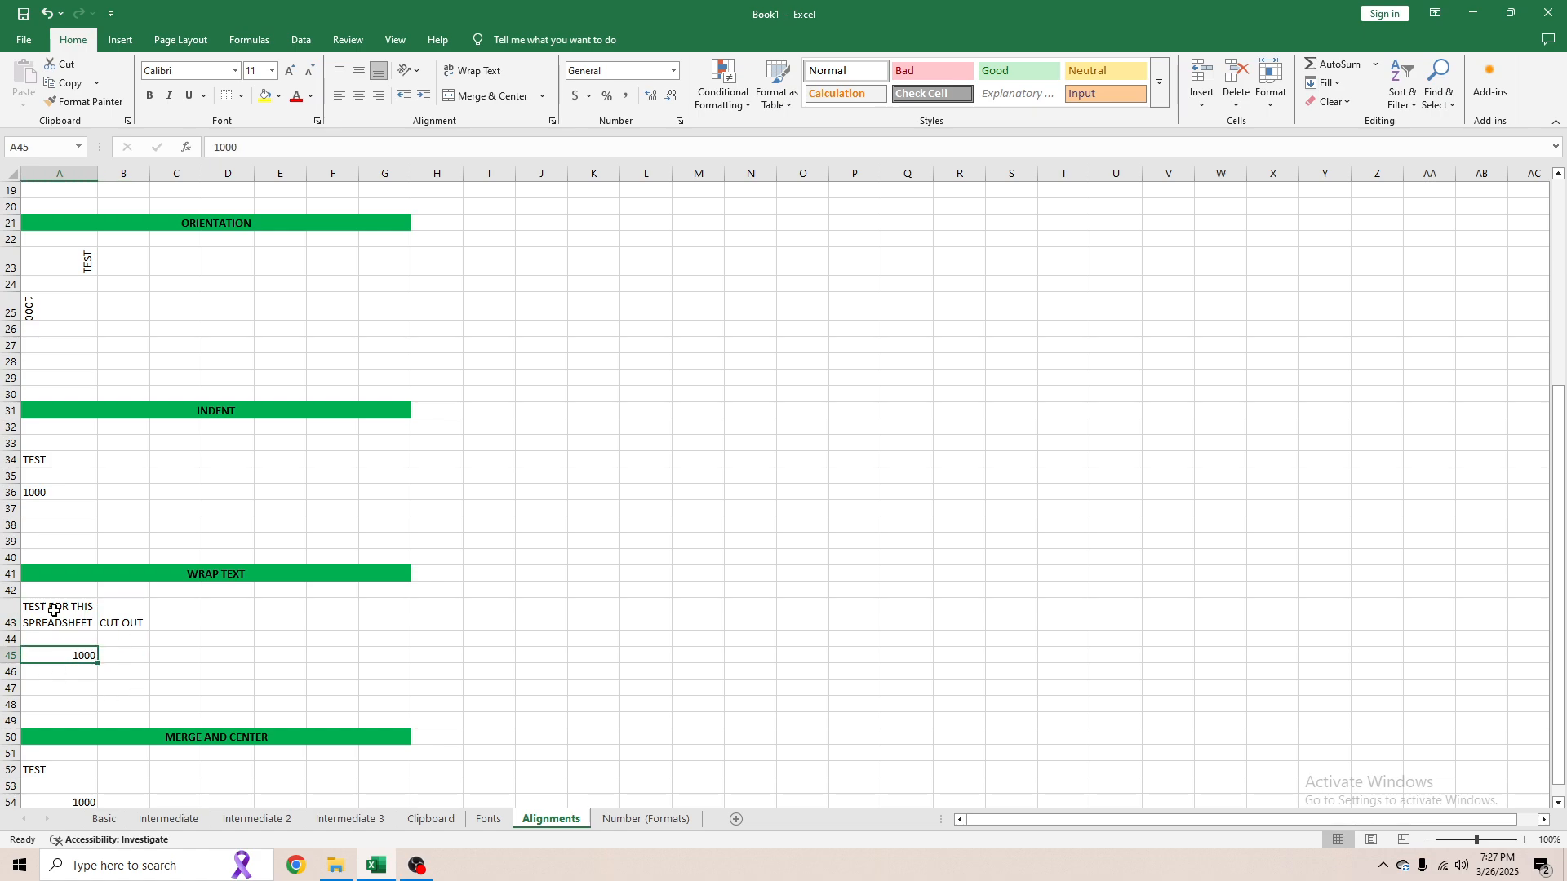
key("Delete")
left_click(176, 671)
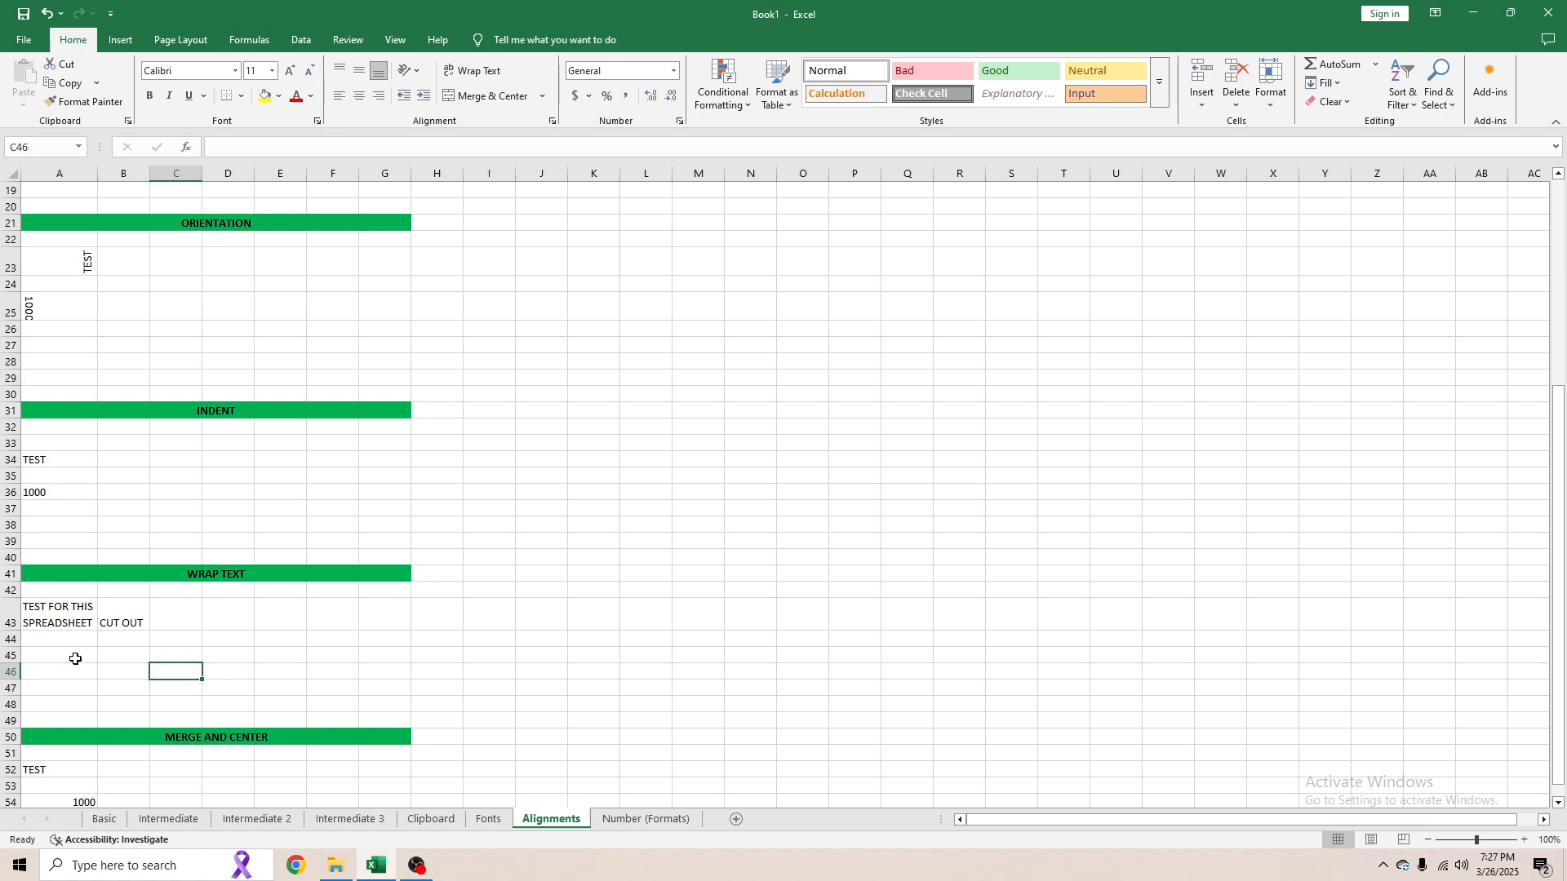
- Examine the MERGE AND CENTER heading in row 50 and the merged section headings on the Fonts sheet
scroll(169, 607, "down", 6)
left_click(59, 326)
left_click(61, 352)
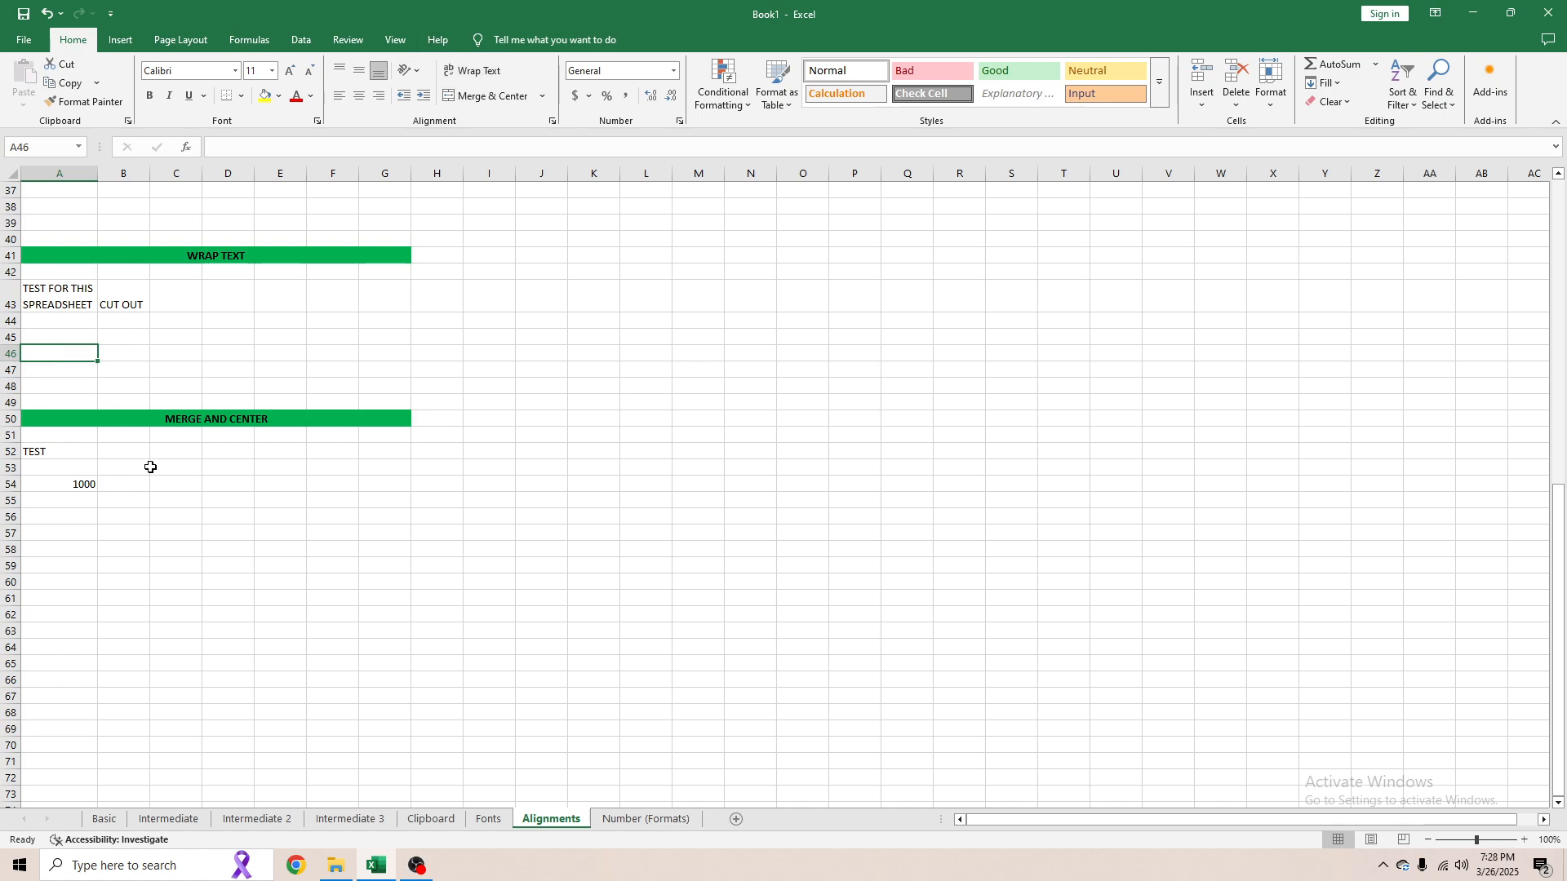
left_click(122, 418)
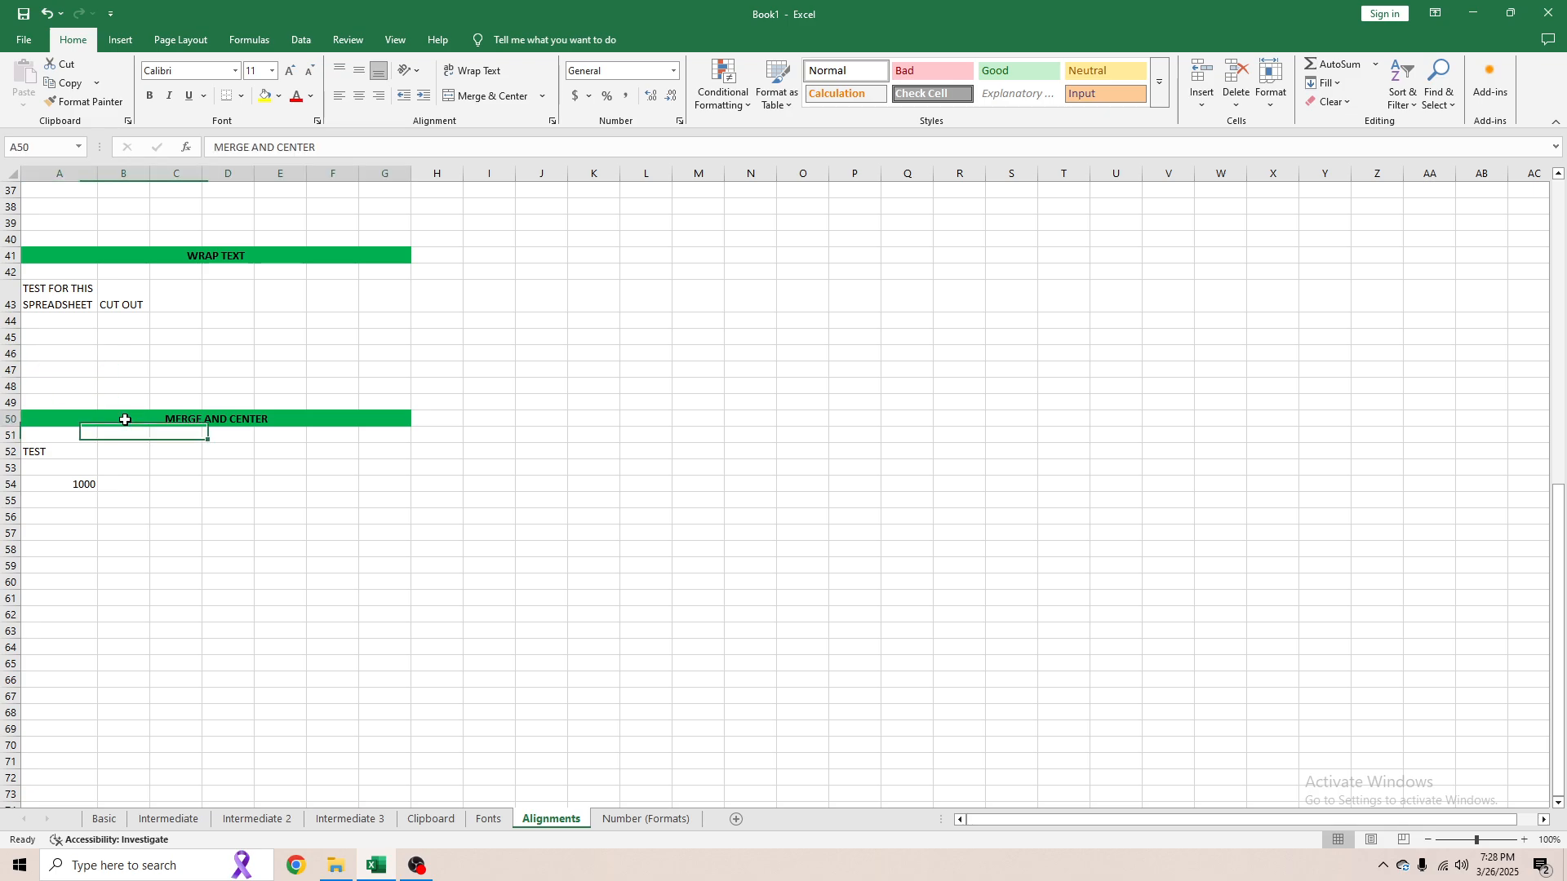
left_click(488, 818)
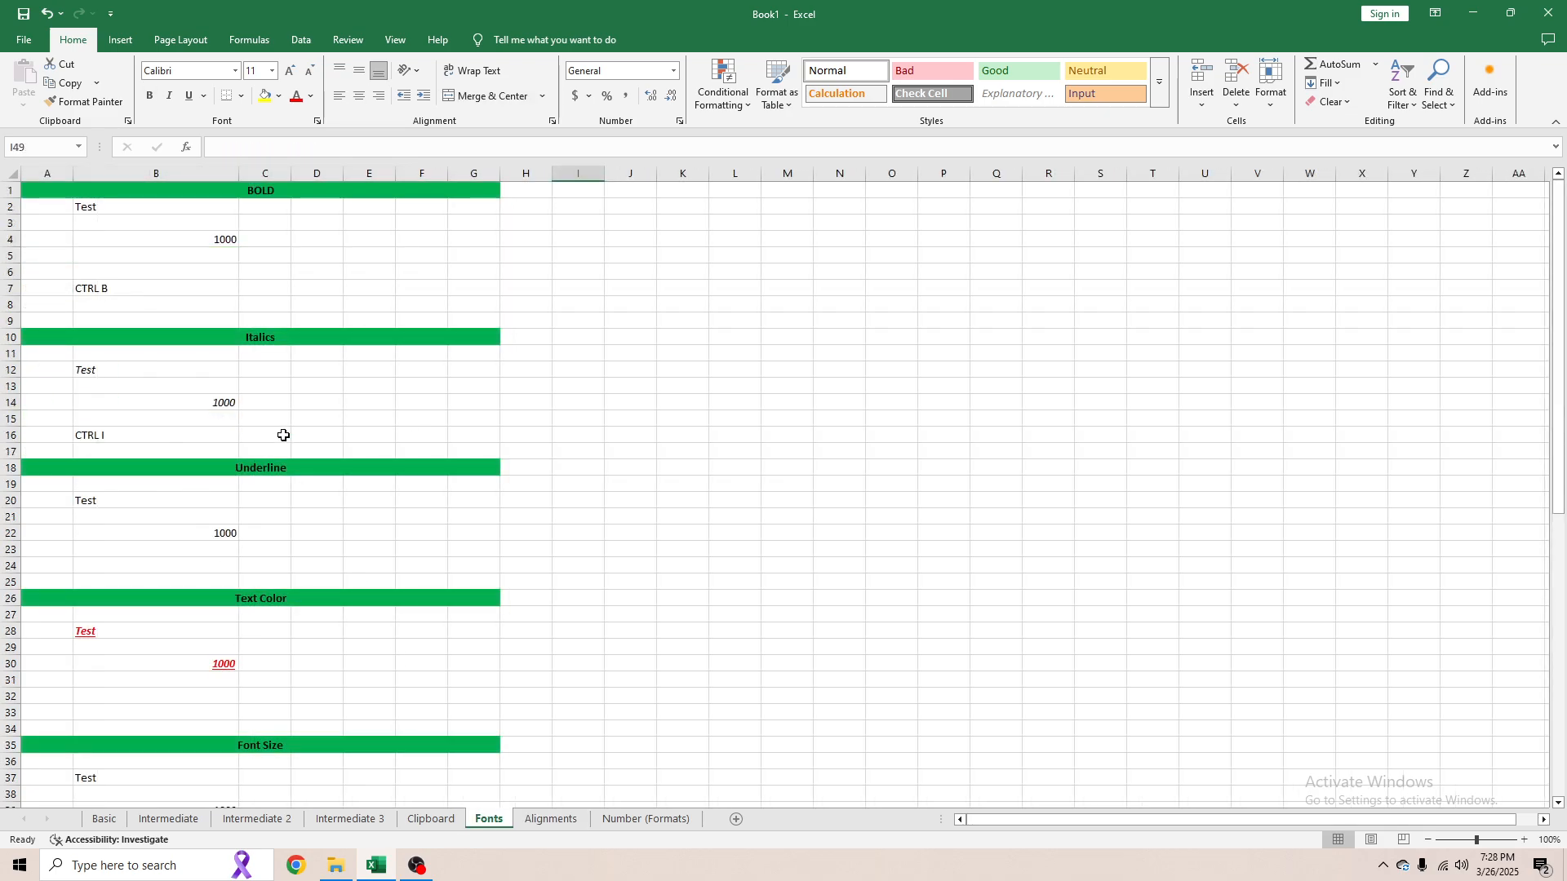
left_click(252, 345)
left_click(263, 481)
left_click(282, 471)
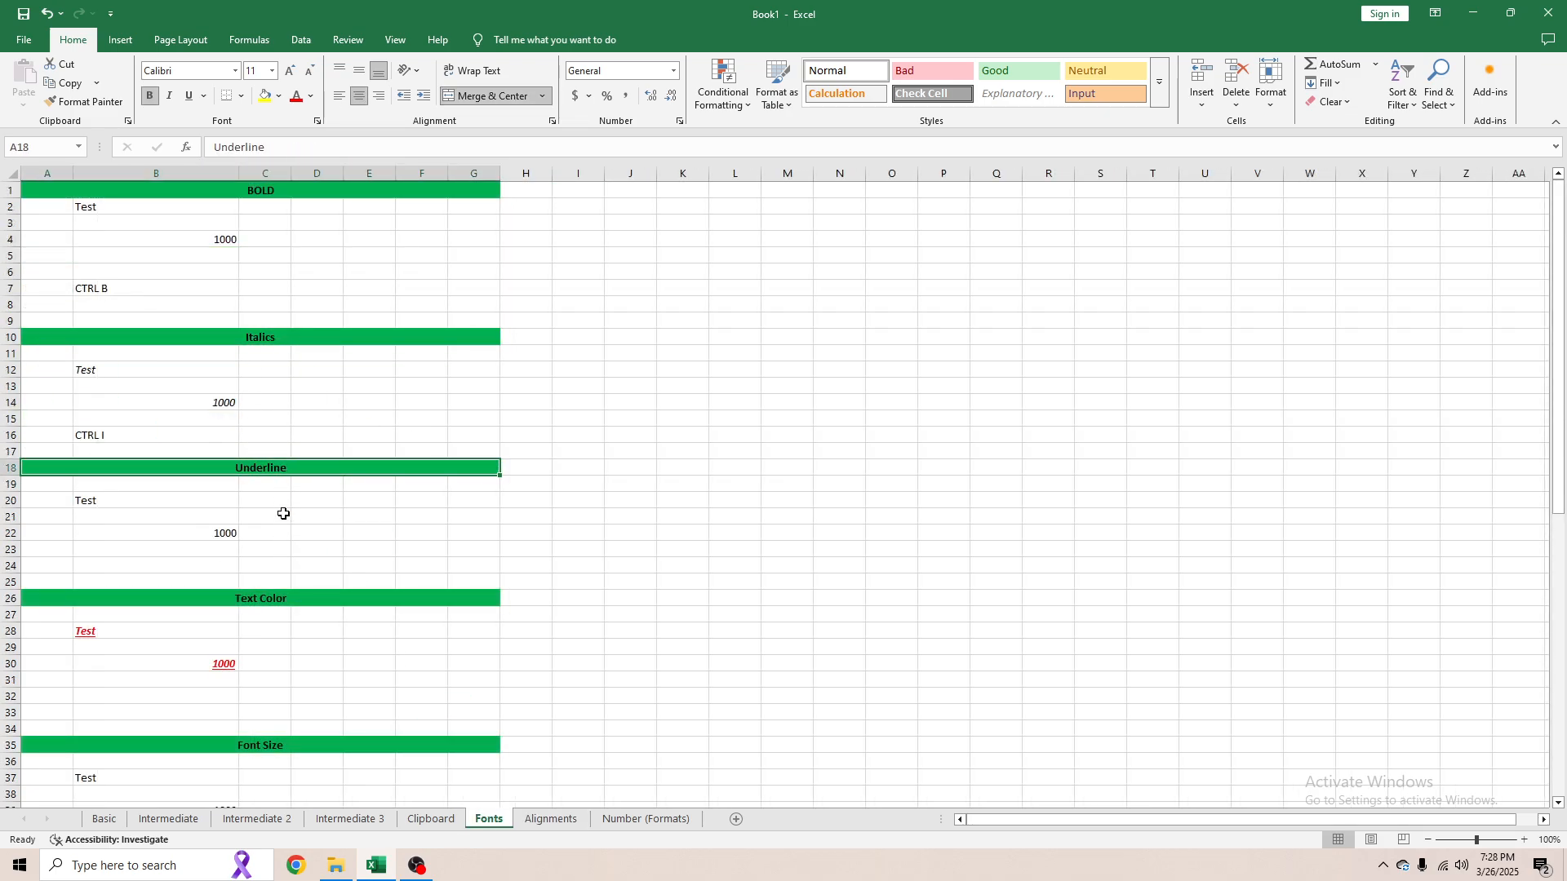
left_click(279, 596)
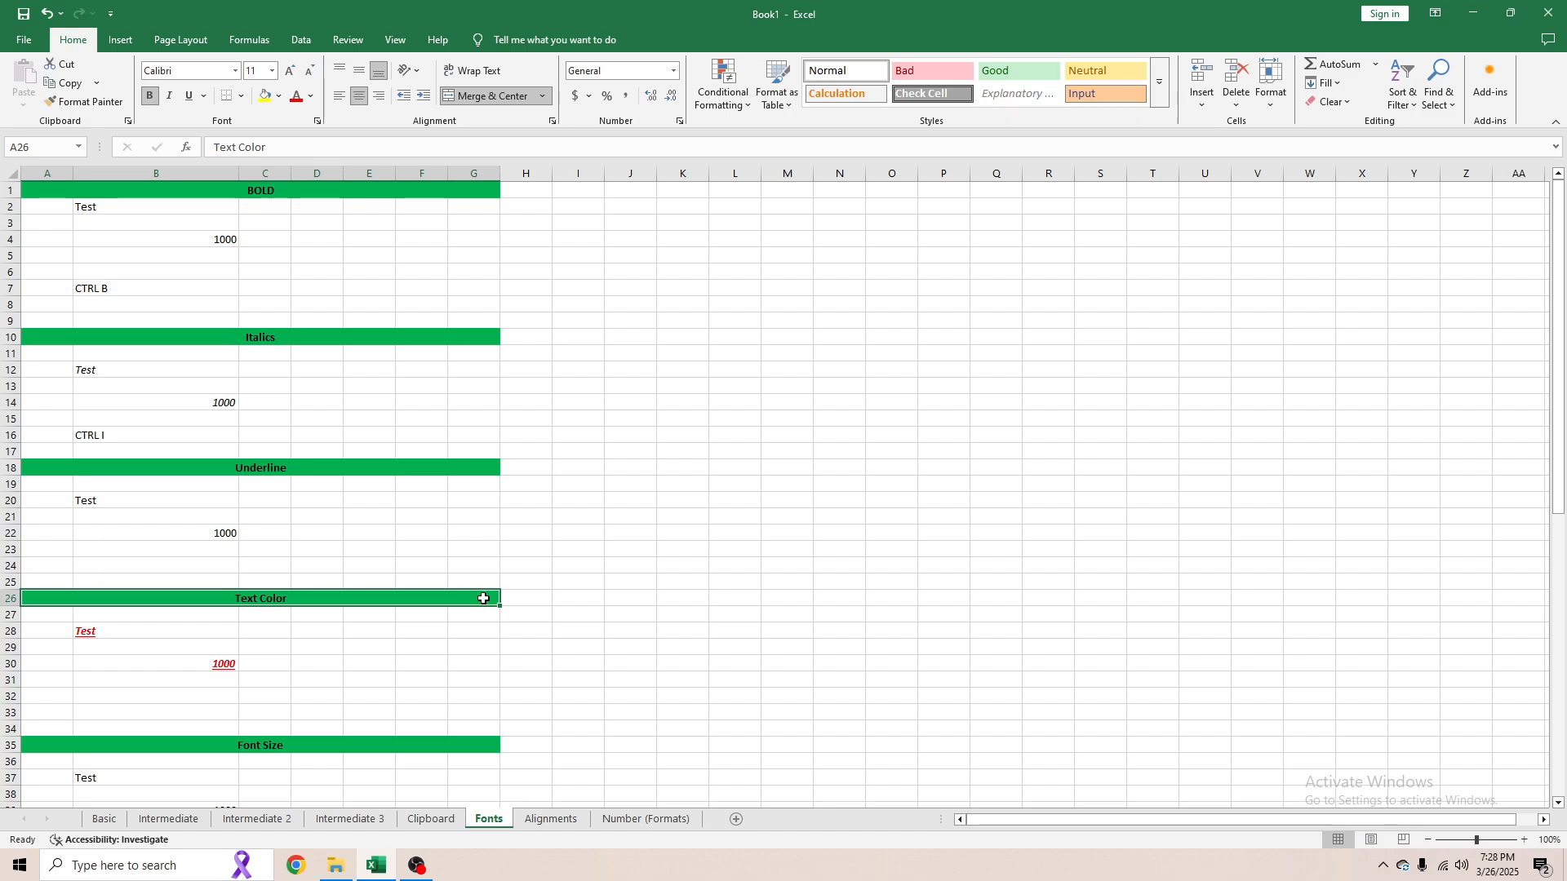
- Return to the Alignments sheet and merge and center TEST across A52:G52 in the MERGE AND CENTER section
left_click(640, 819)
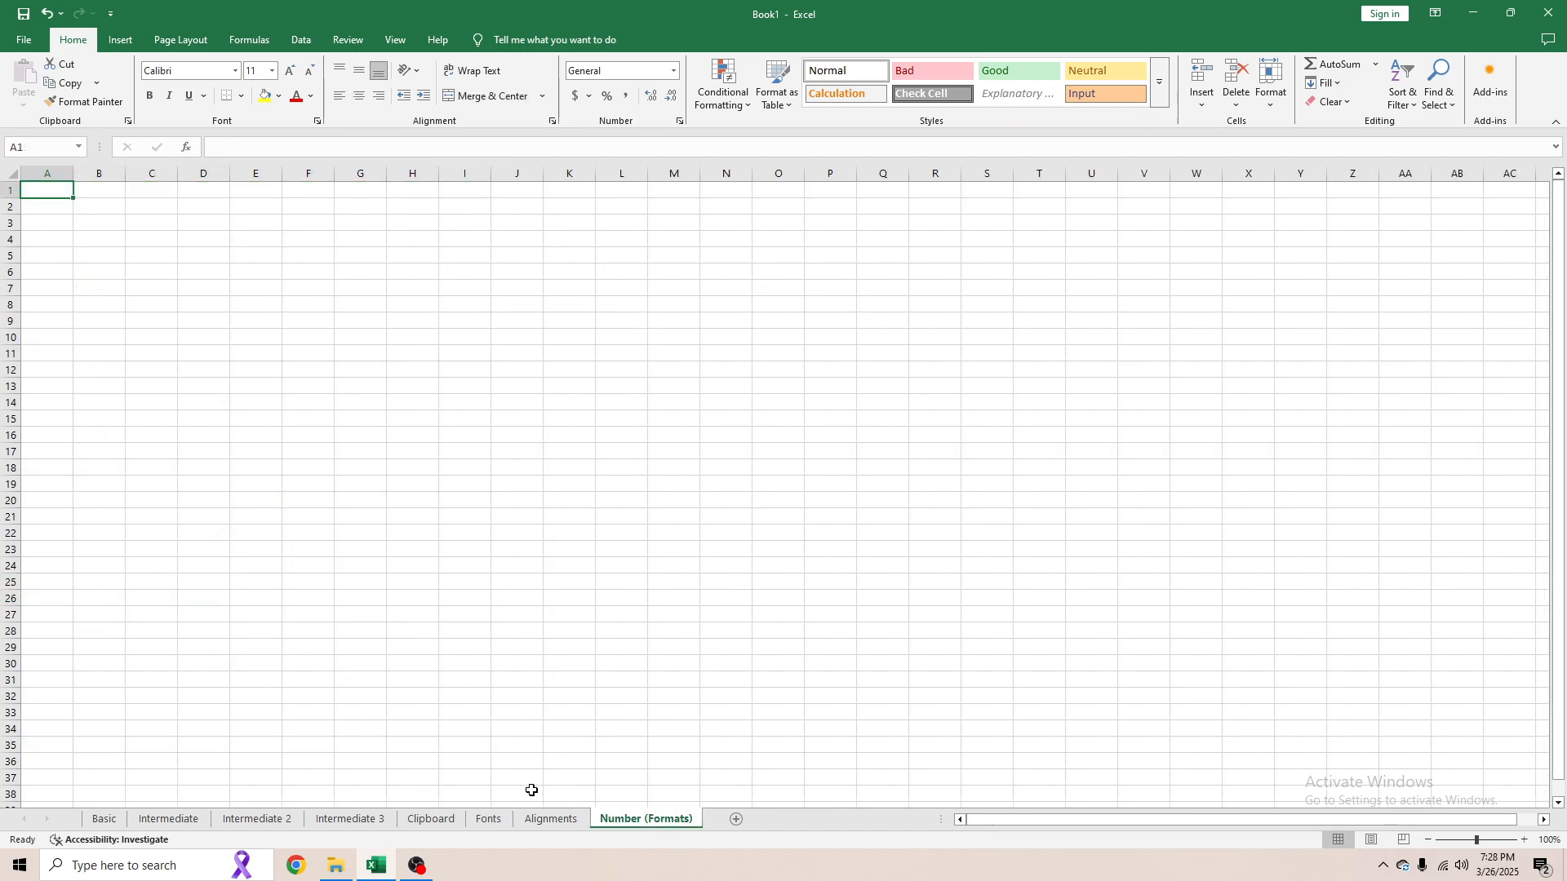
left_click(551, 818)
scroll(200, 468, "up", 4)
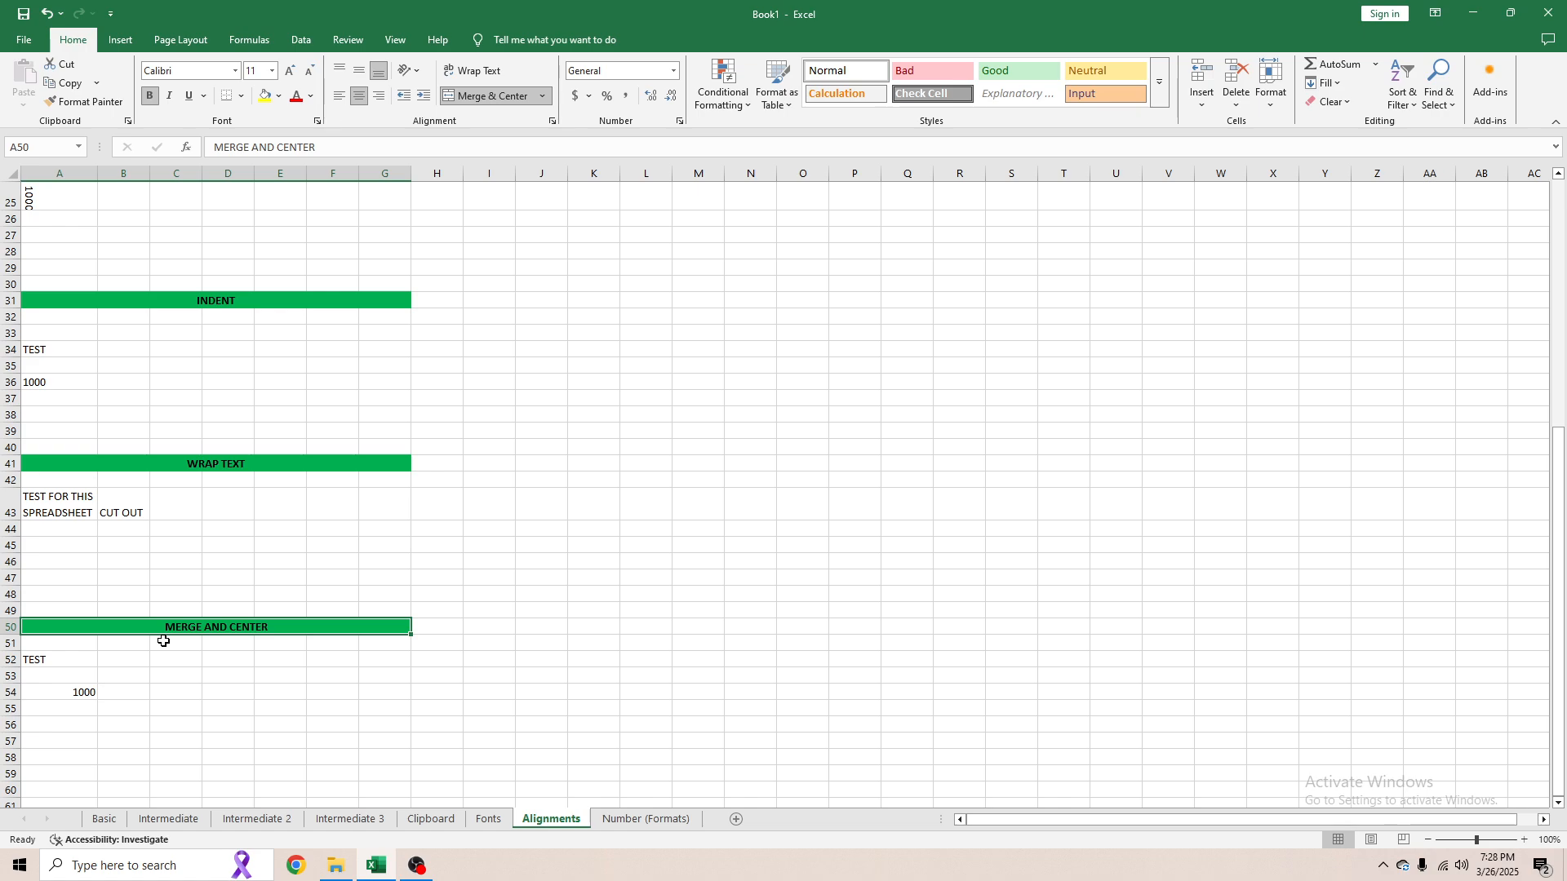
left_click(64, 658)
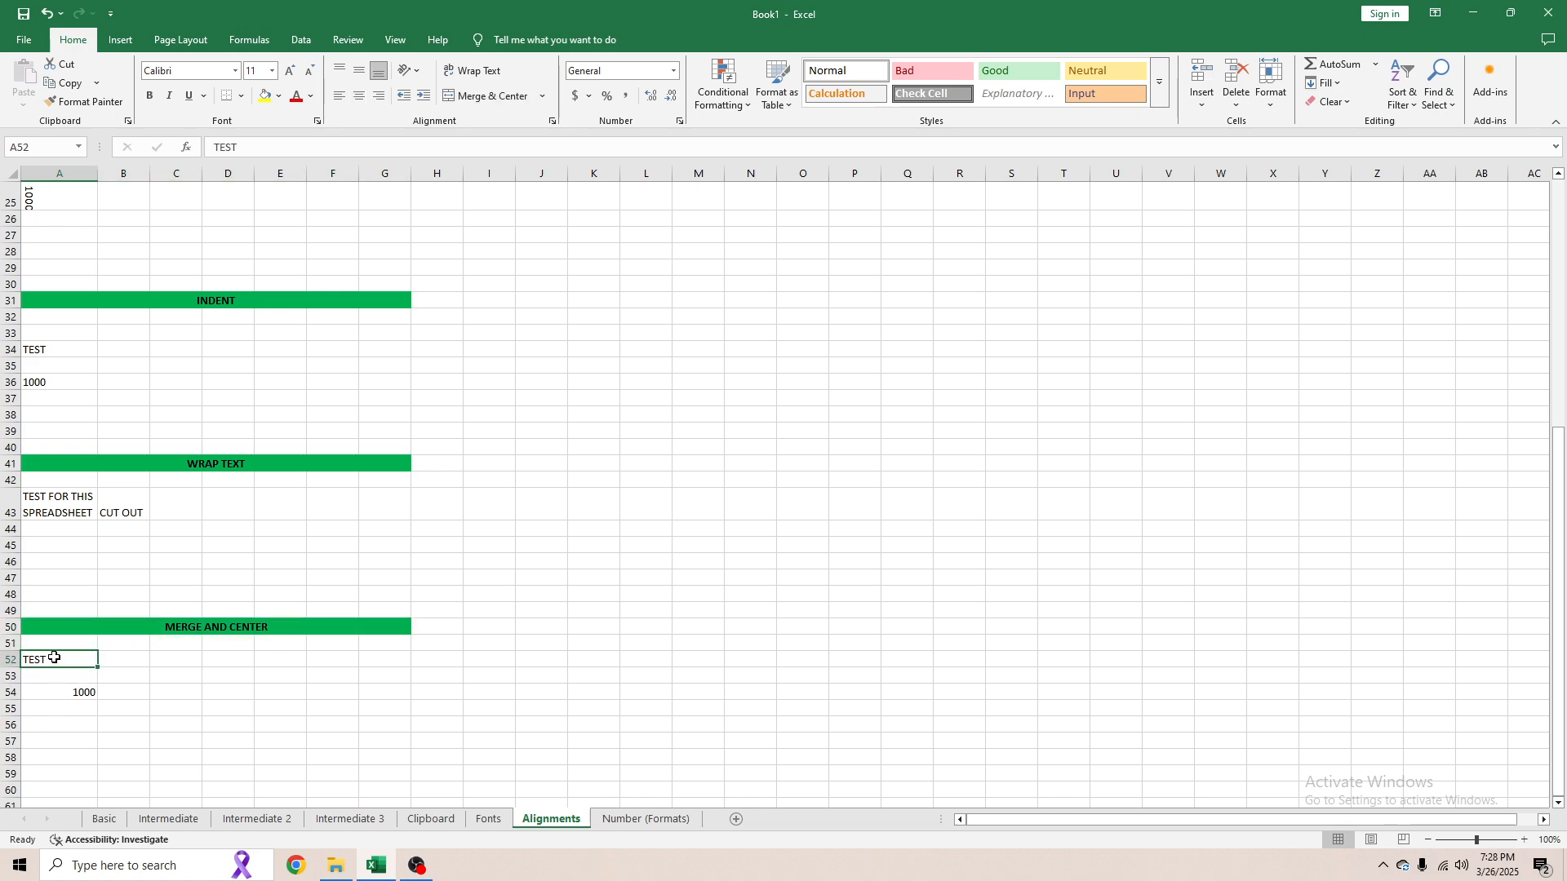
left_click_drag(58, 657, 400, 662)
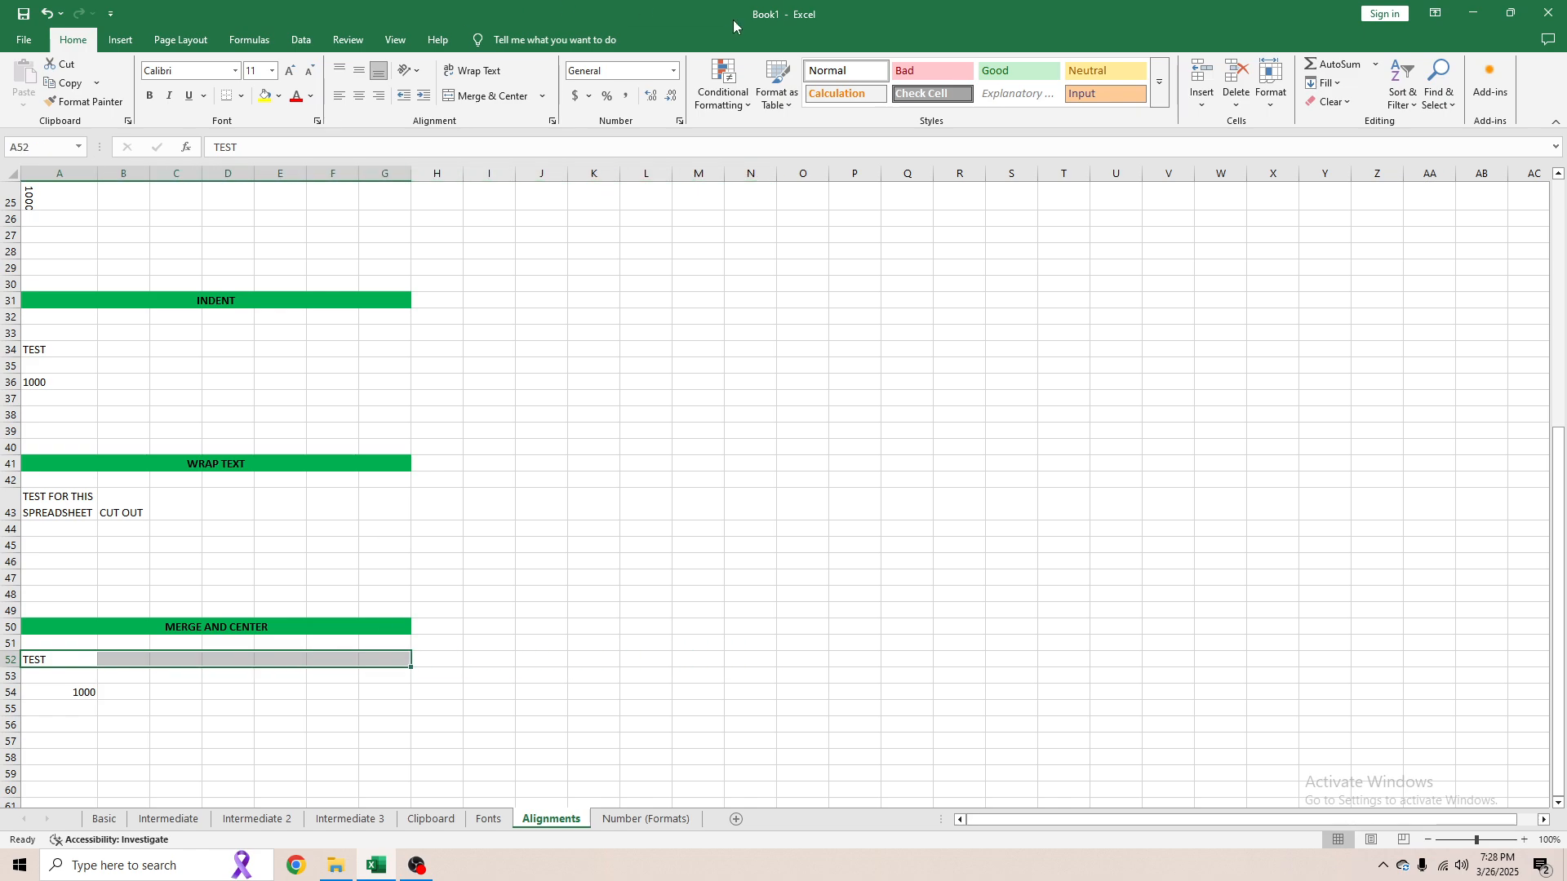
left_click(469, 100)
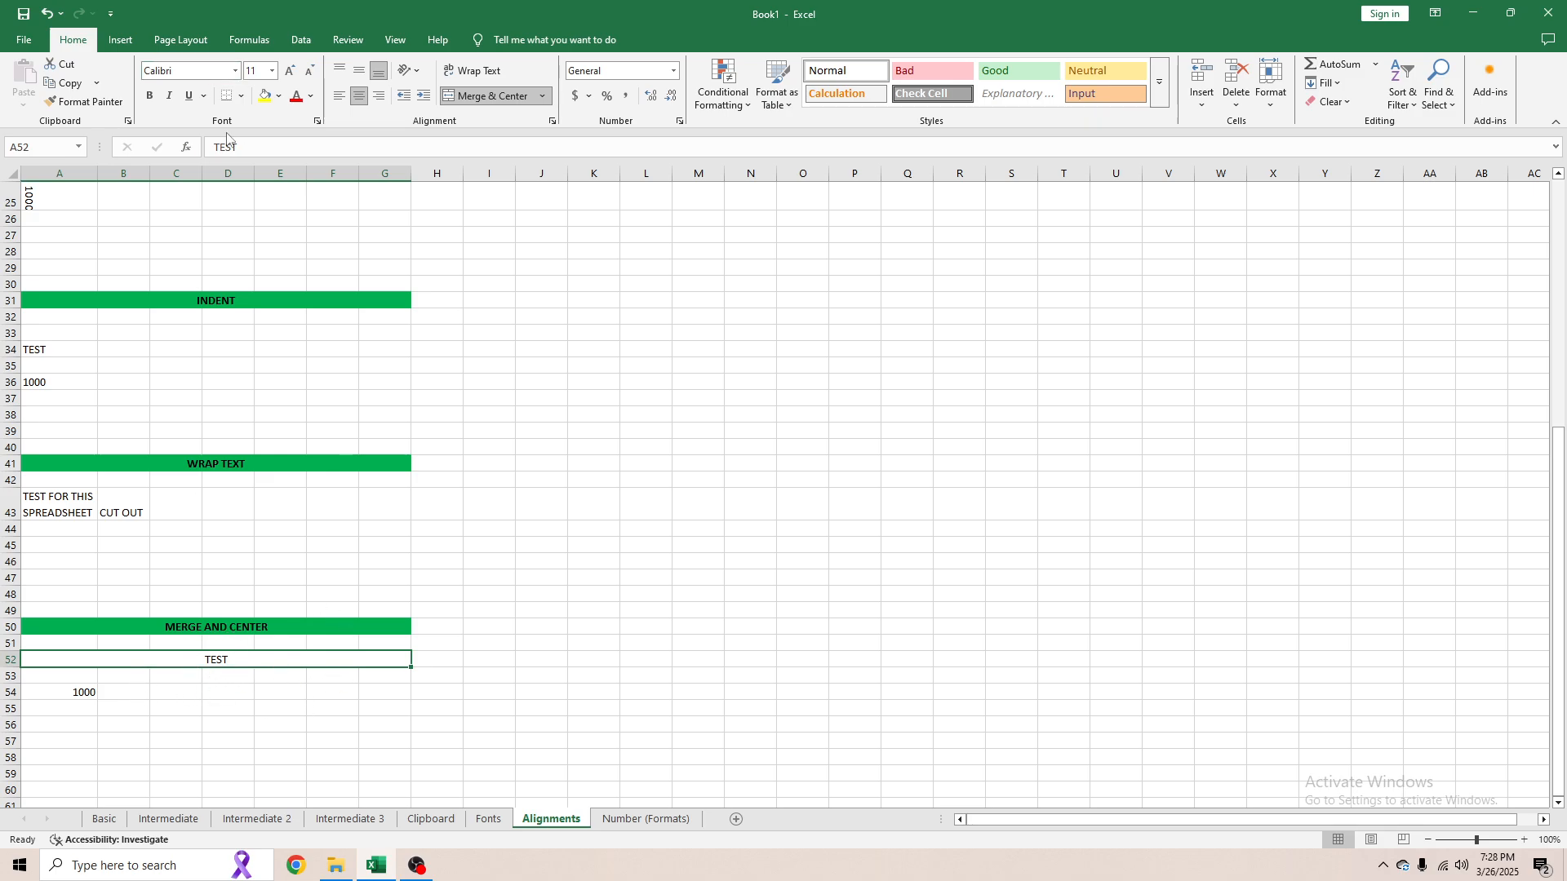
left_click(156, 692)
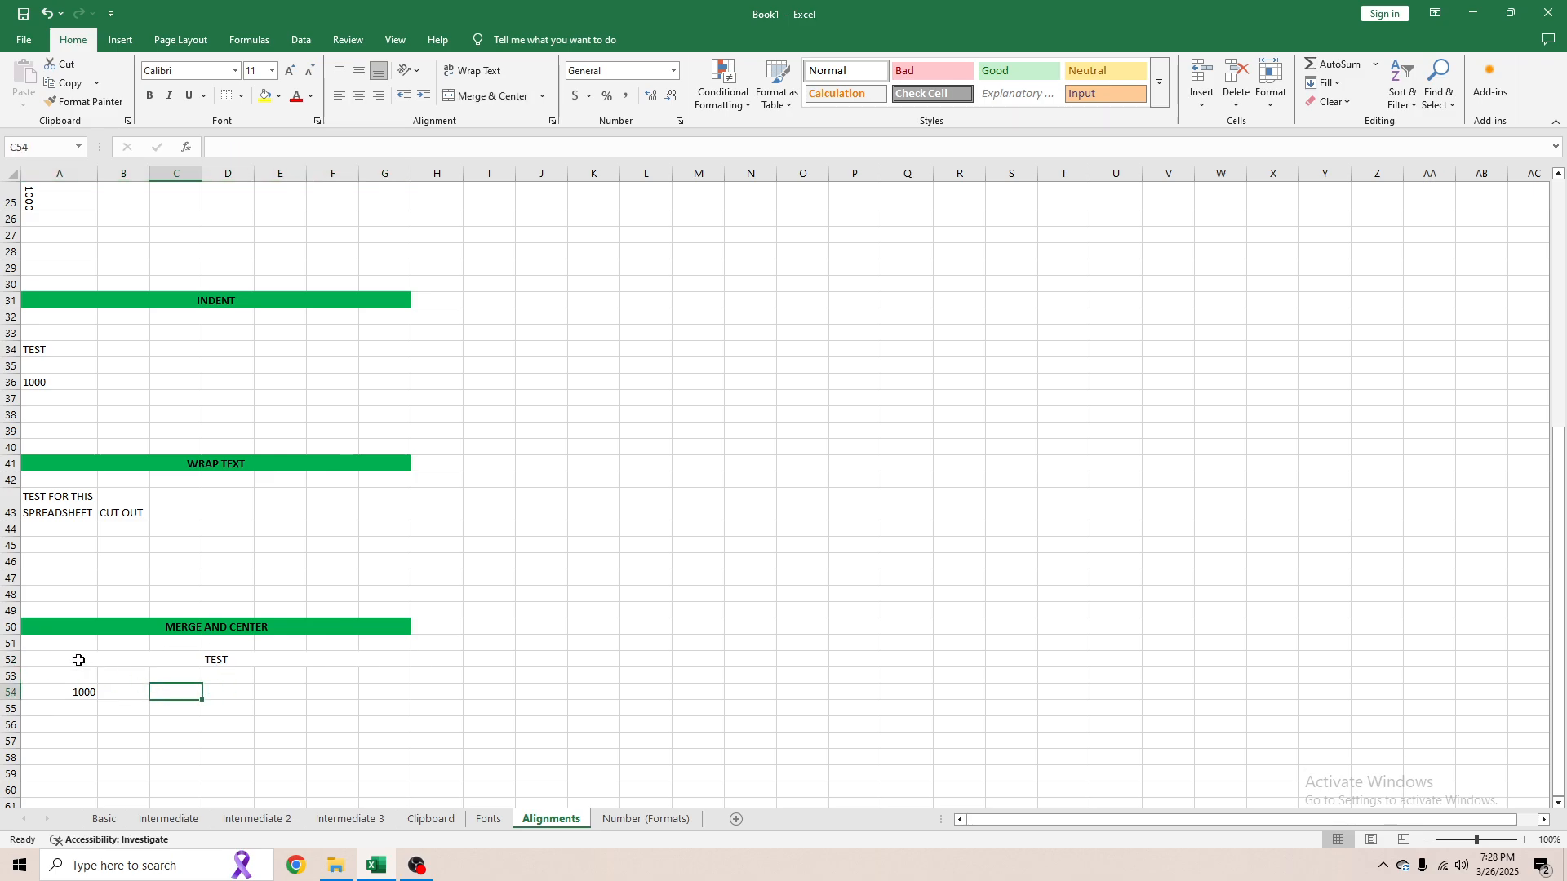
- Check the columns spanned by the merged TEST cell in row 52 and unmerge it into separate cells
left_click(78, 660)
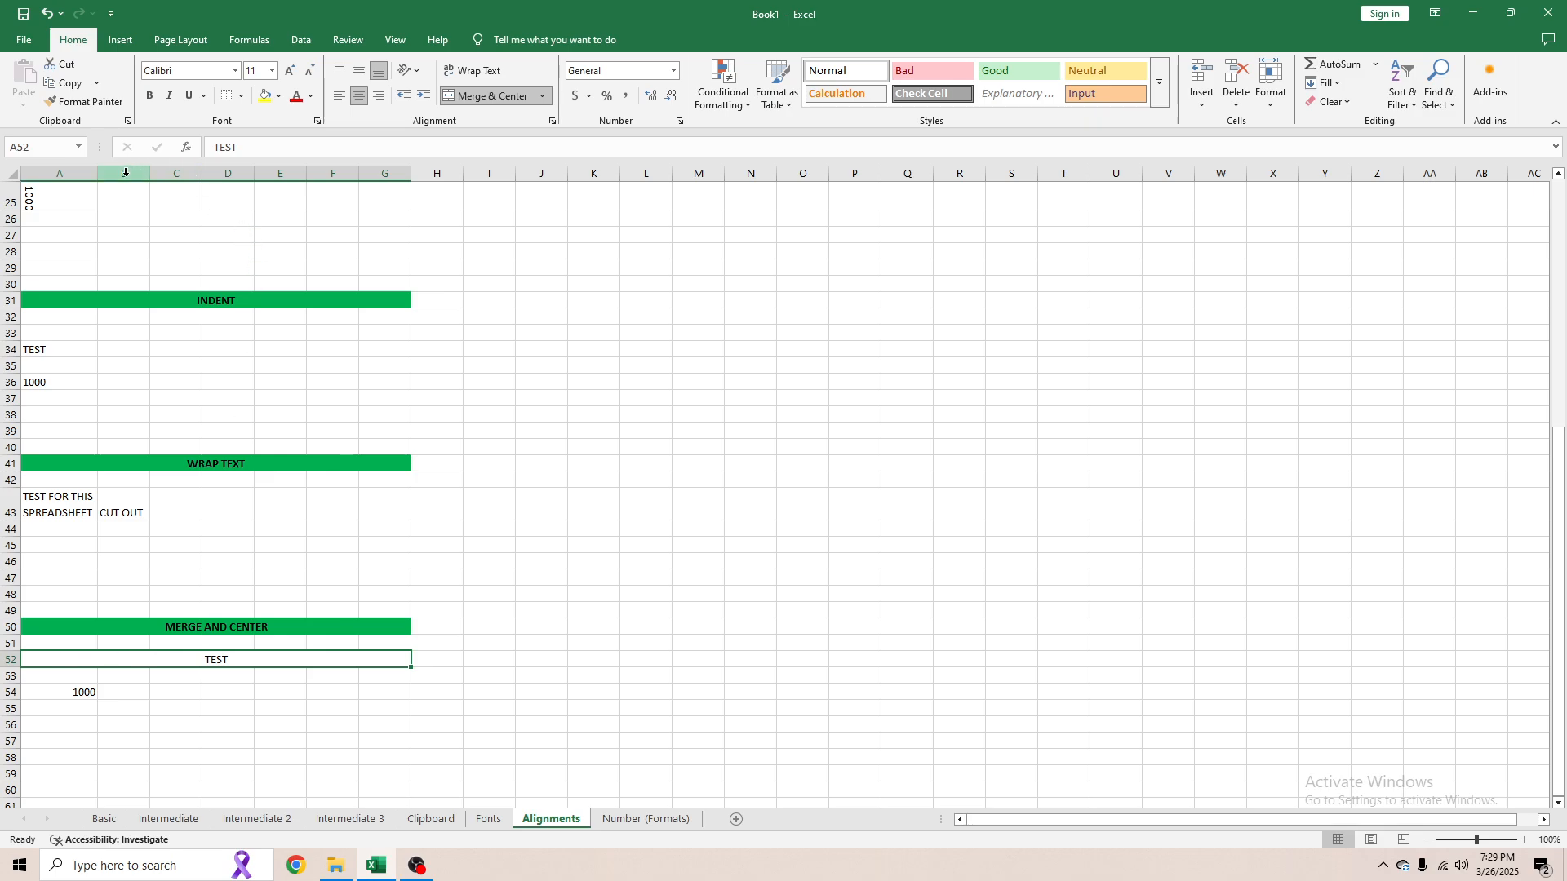
left_click_drag(124, 172, 395, 173)
left_click(440, 612)
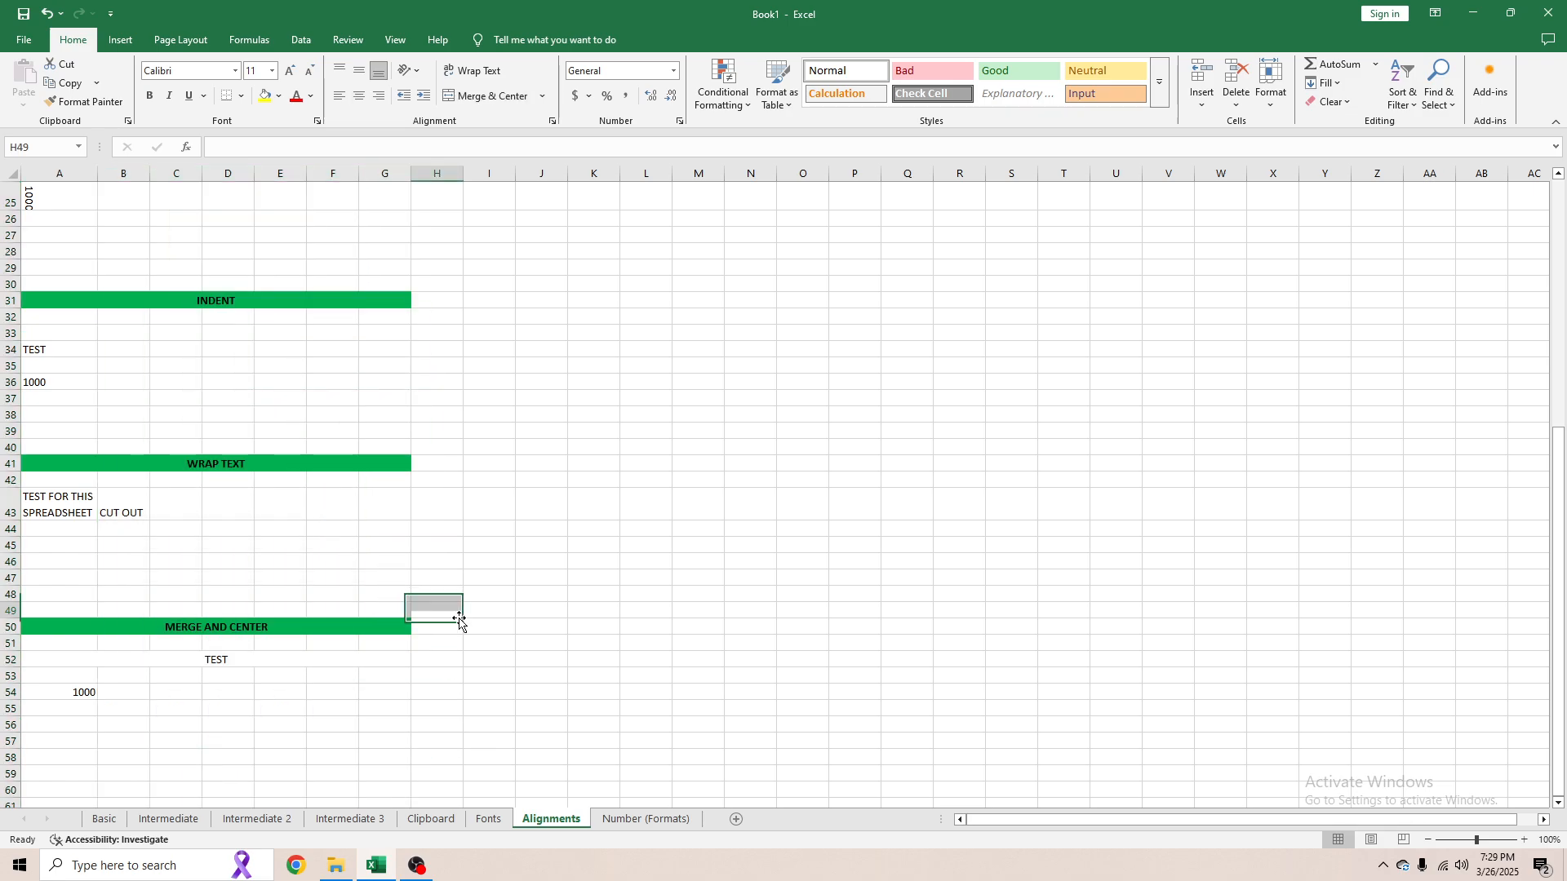
left_click(206, 659)
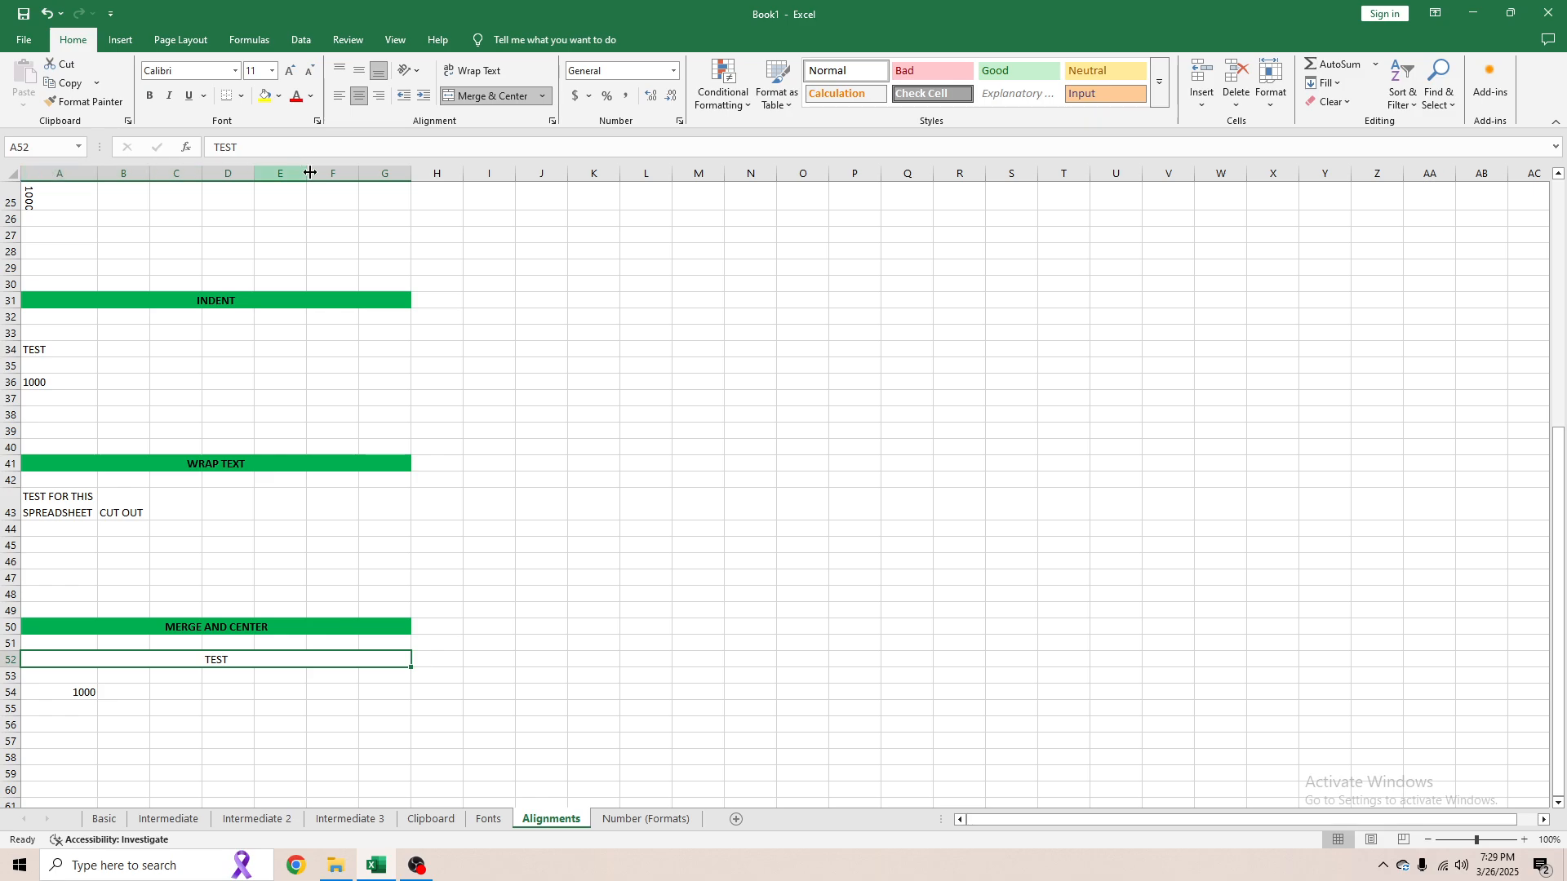
left_click(548, 102)
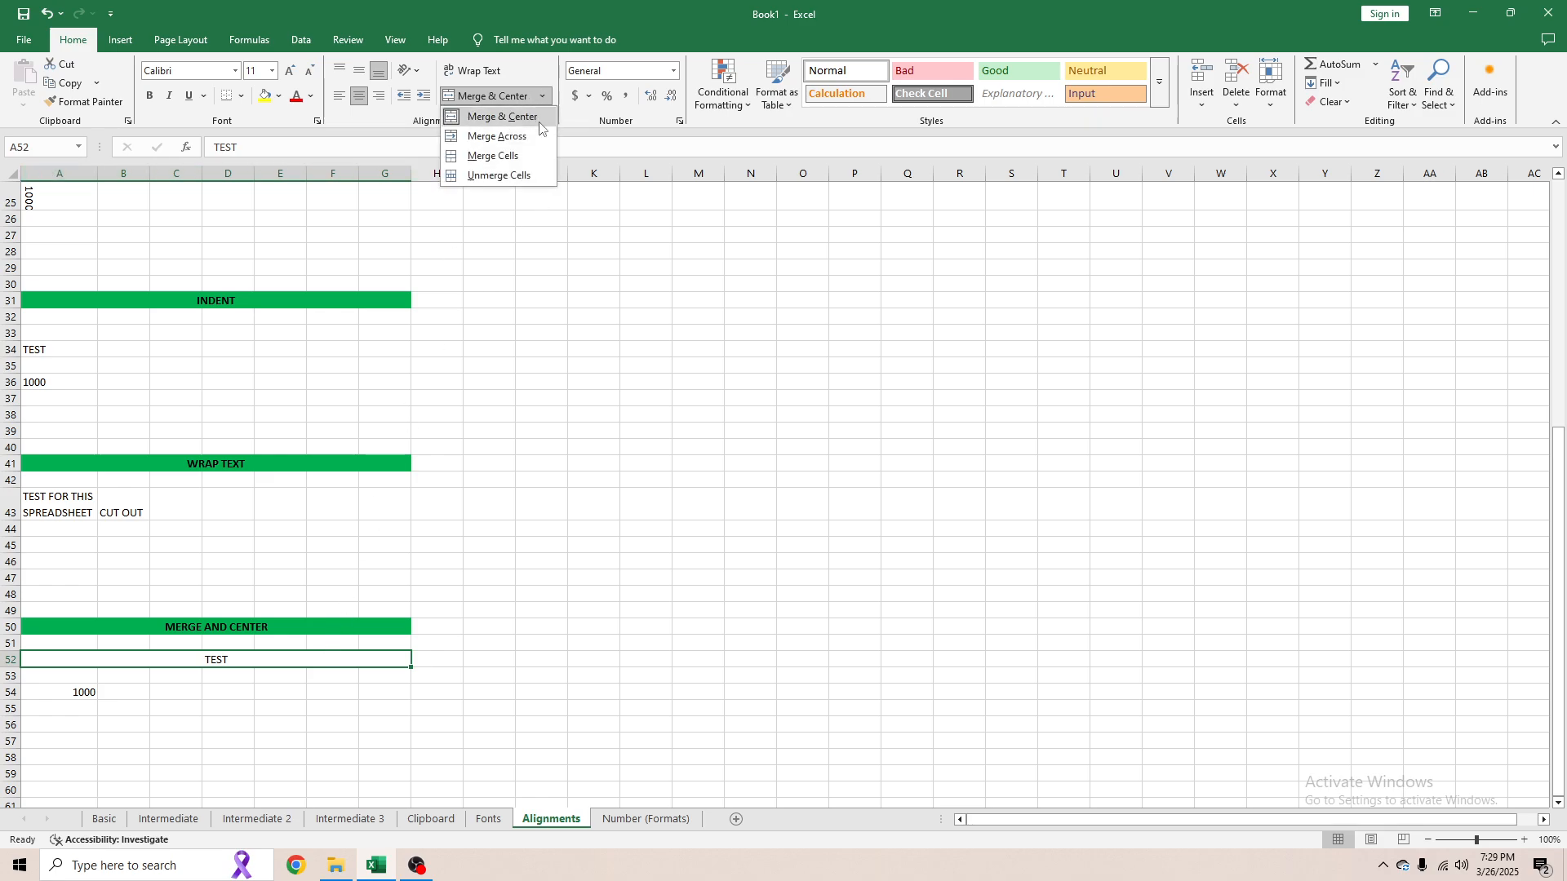
left_click(495, 176)
left_click(228, 692)
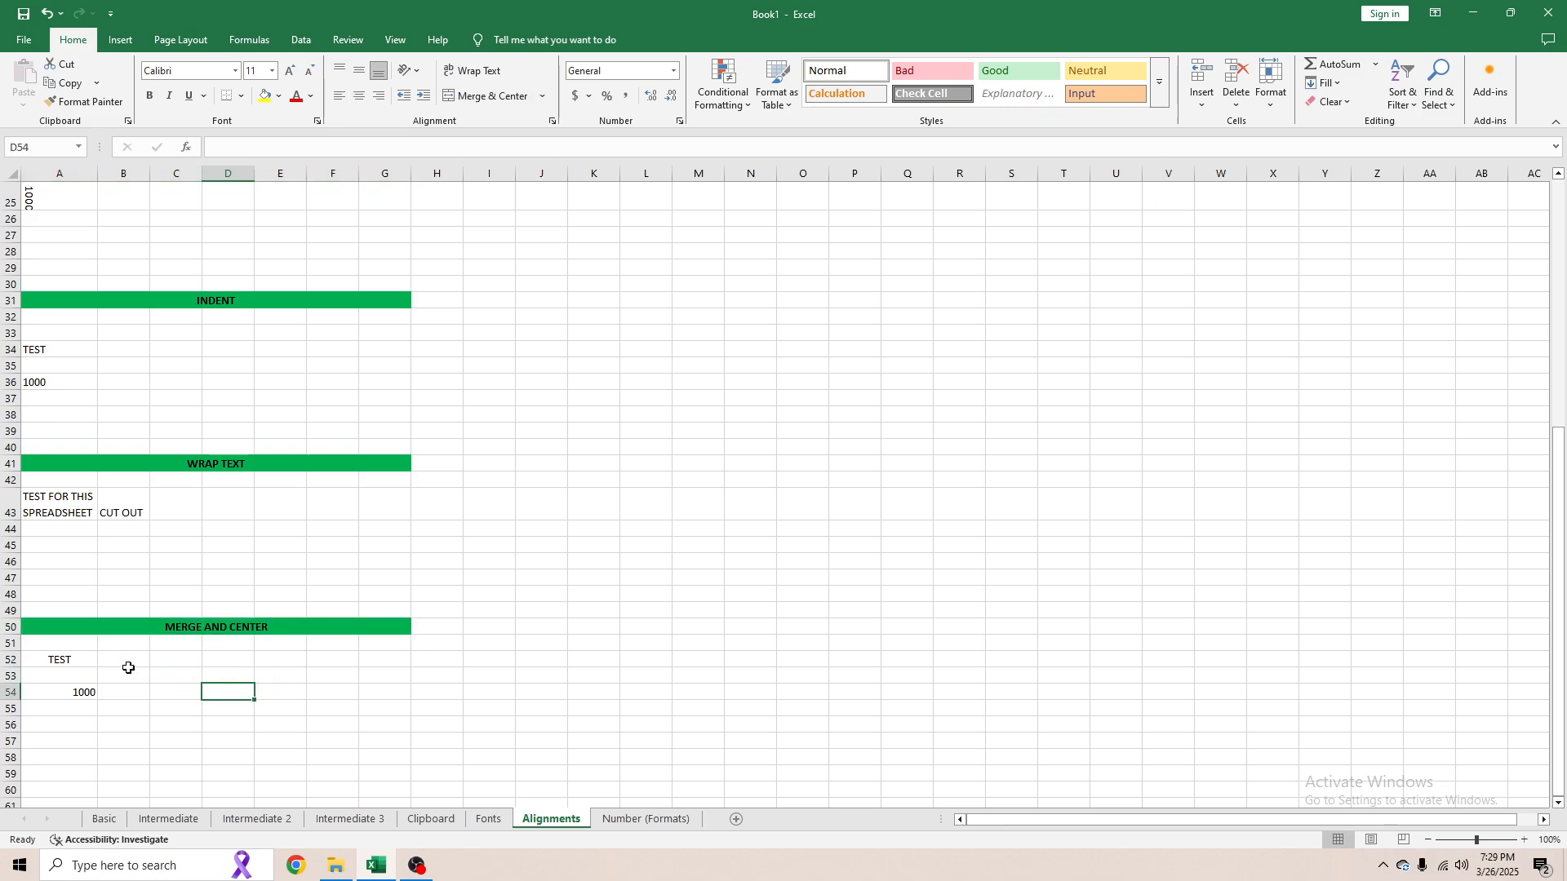
left_click(77, 663)
- Merge and center the 1000 across A54:G54, and unmerge the cells again
left_click_drag(61, 691, 378, 692)
left_click(495, 97)
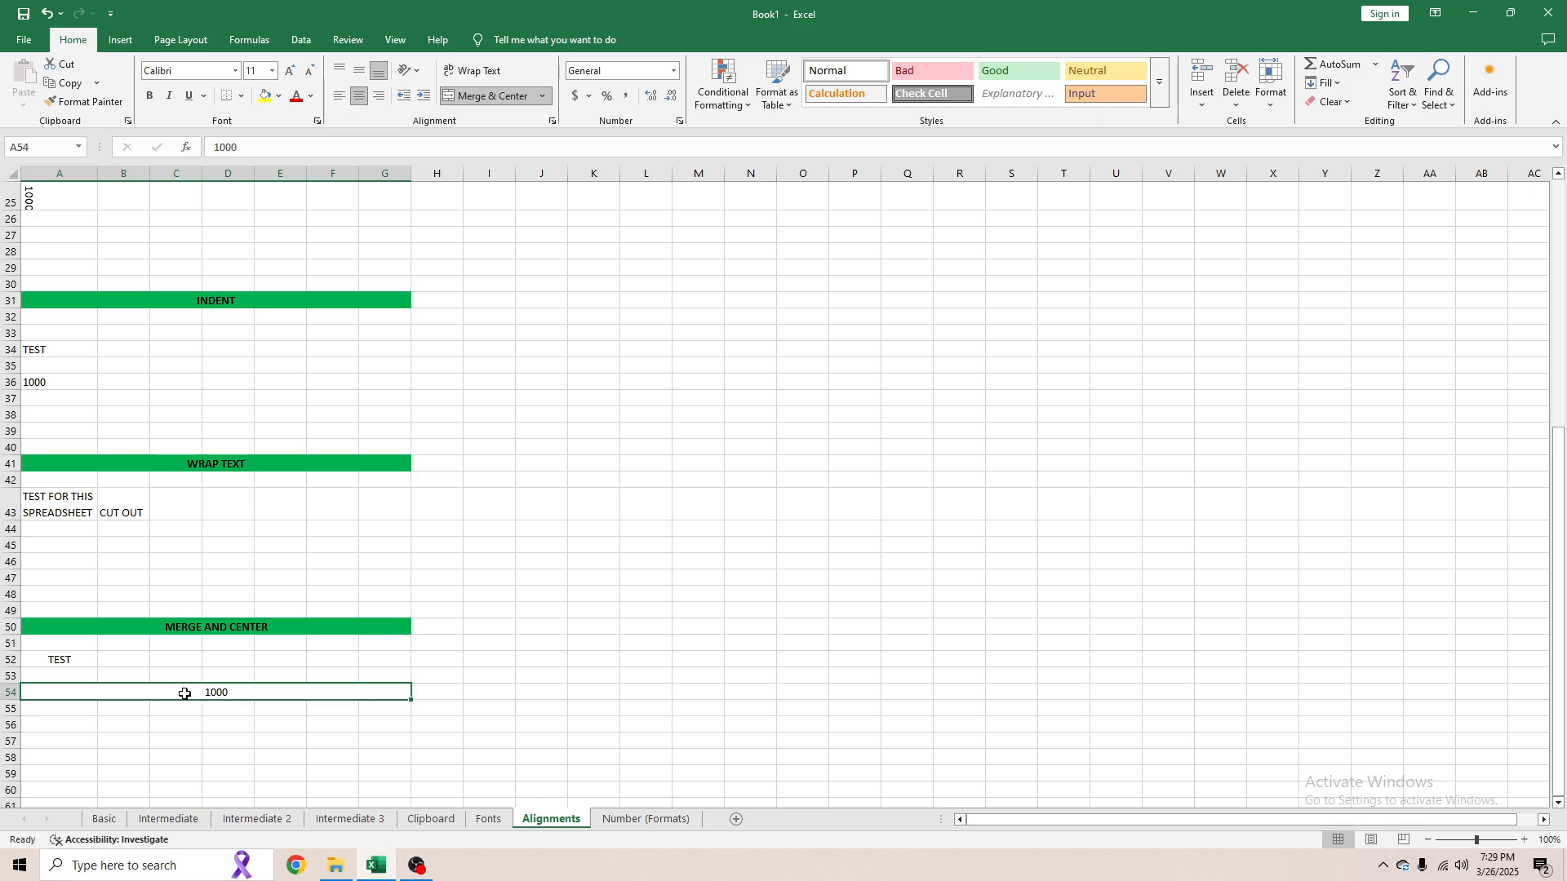
left_click(542, 96)
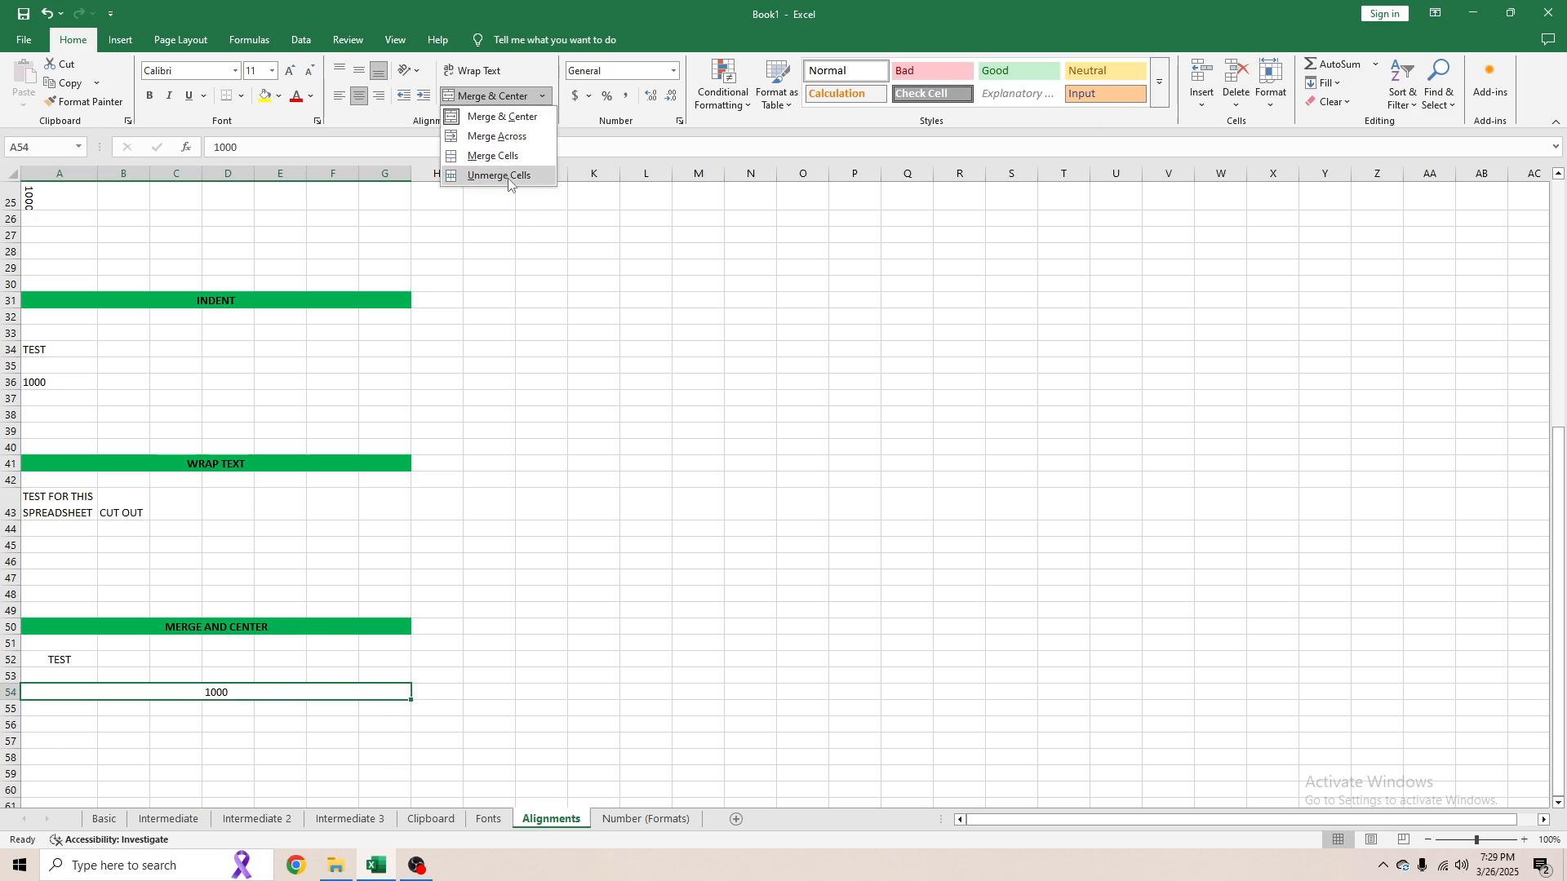
left_click(483, 175)
- Enter the note "ALT H M C" in A56 below the merge and center samples
left_click(88, 731)
scroll(160, 702, "down", 2)
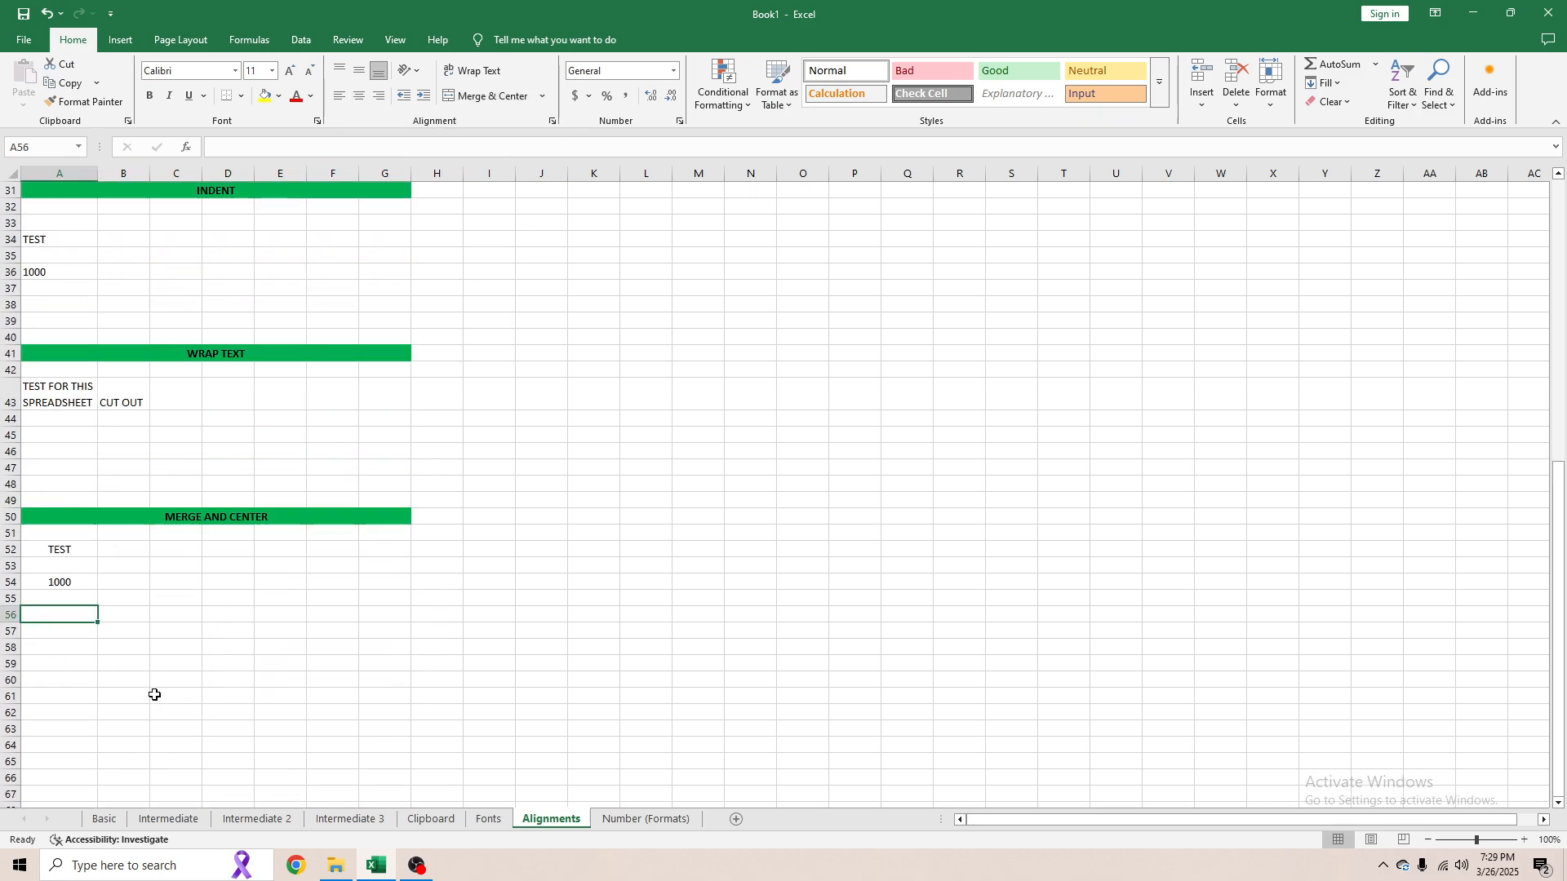
scroll(147, 678, "up", 2)
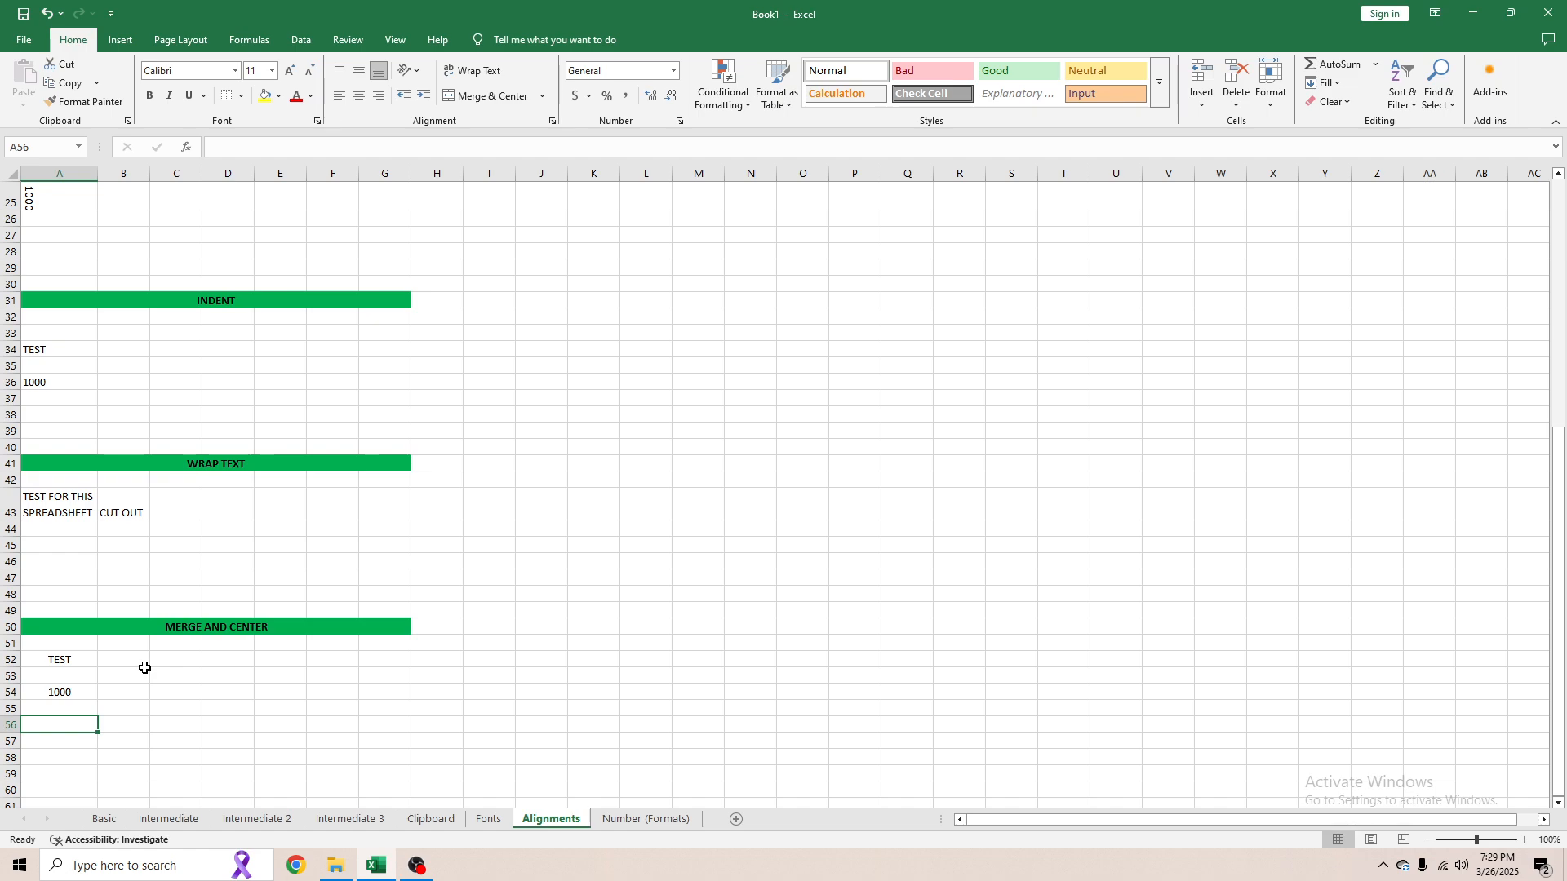
type("ALT H M C")
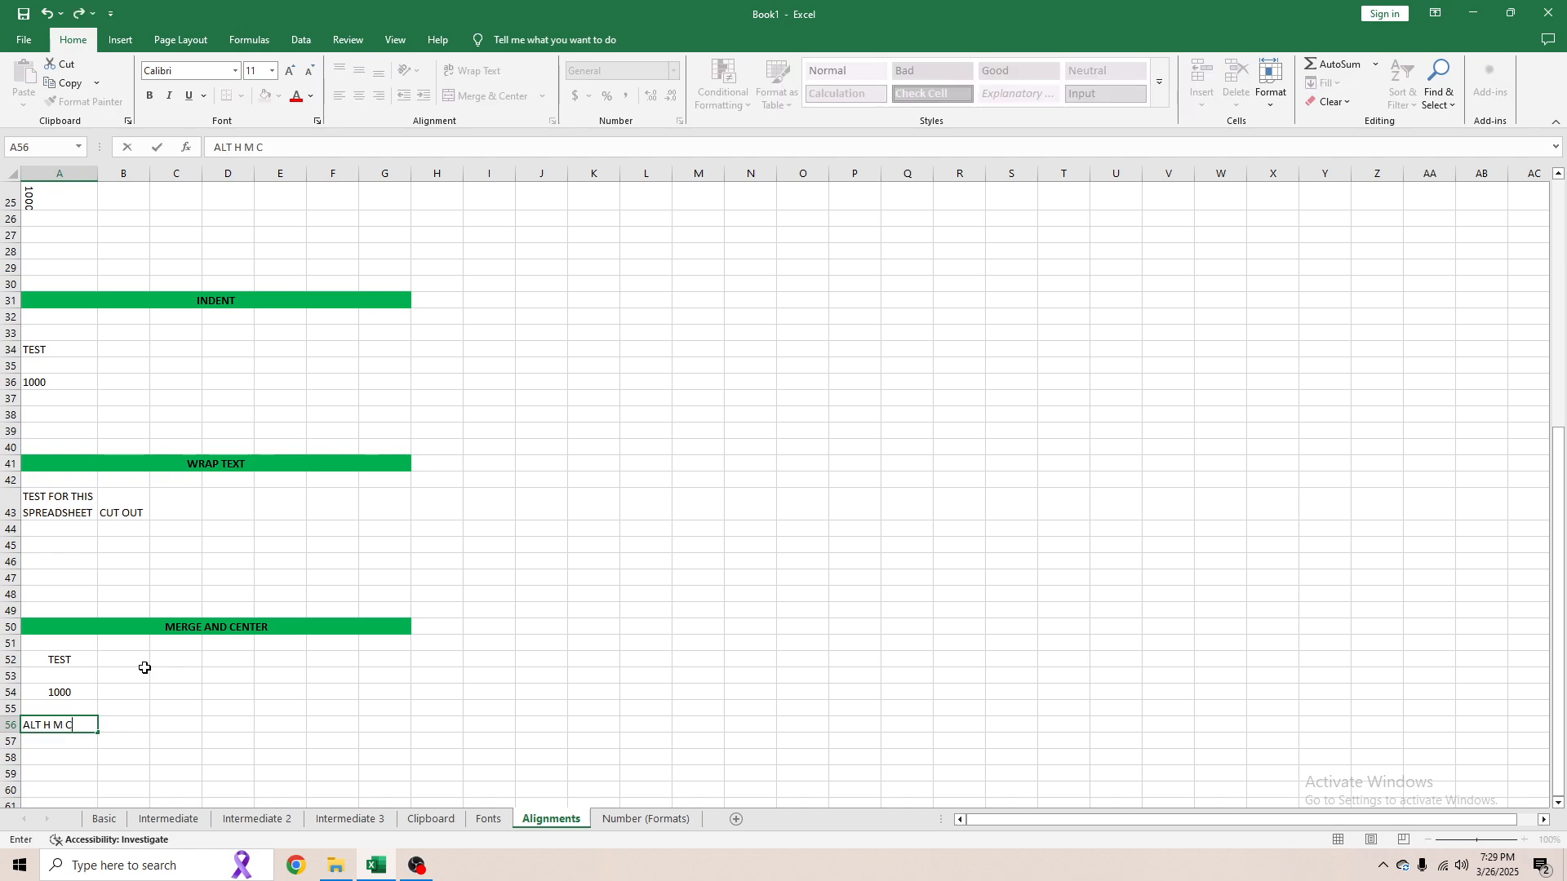
key("Return")
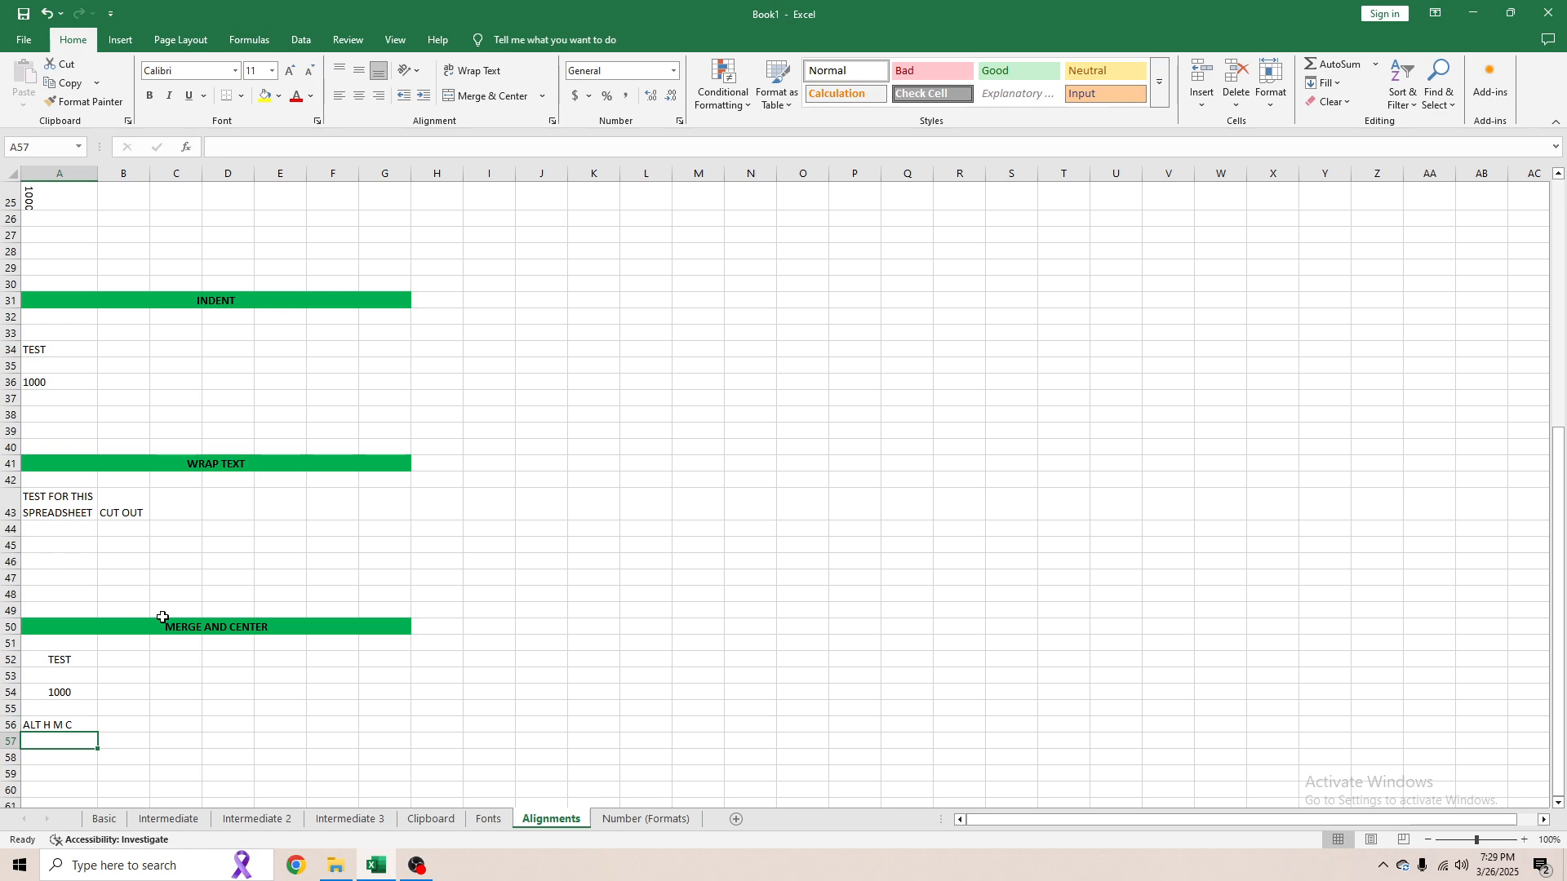
- Merge and center the 1000 across A54:G54 using the key sequence noted in A56
left_click_drag(80, 690, 388, 690)
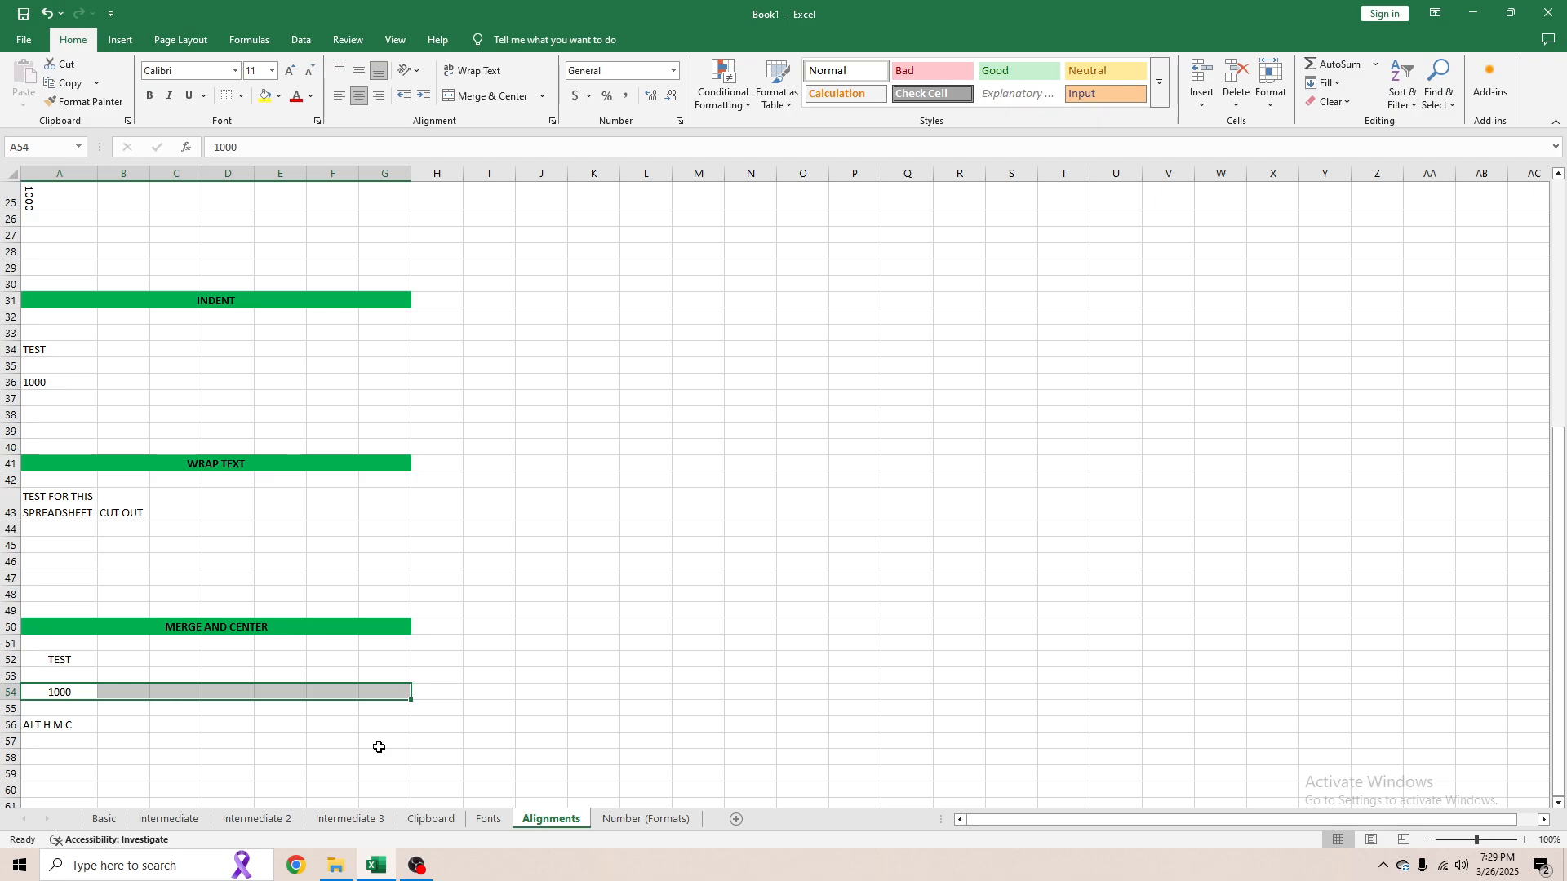
key("alt")
key("h")
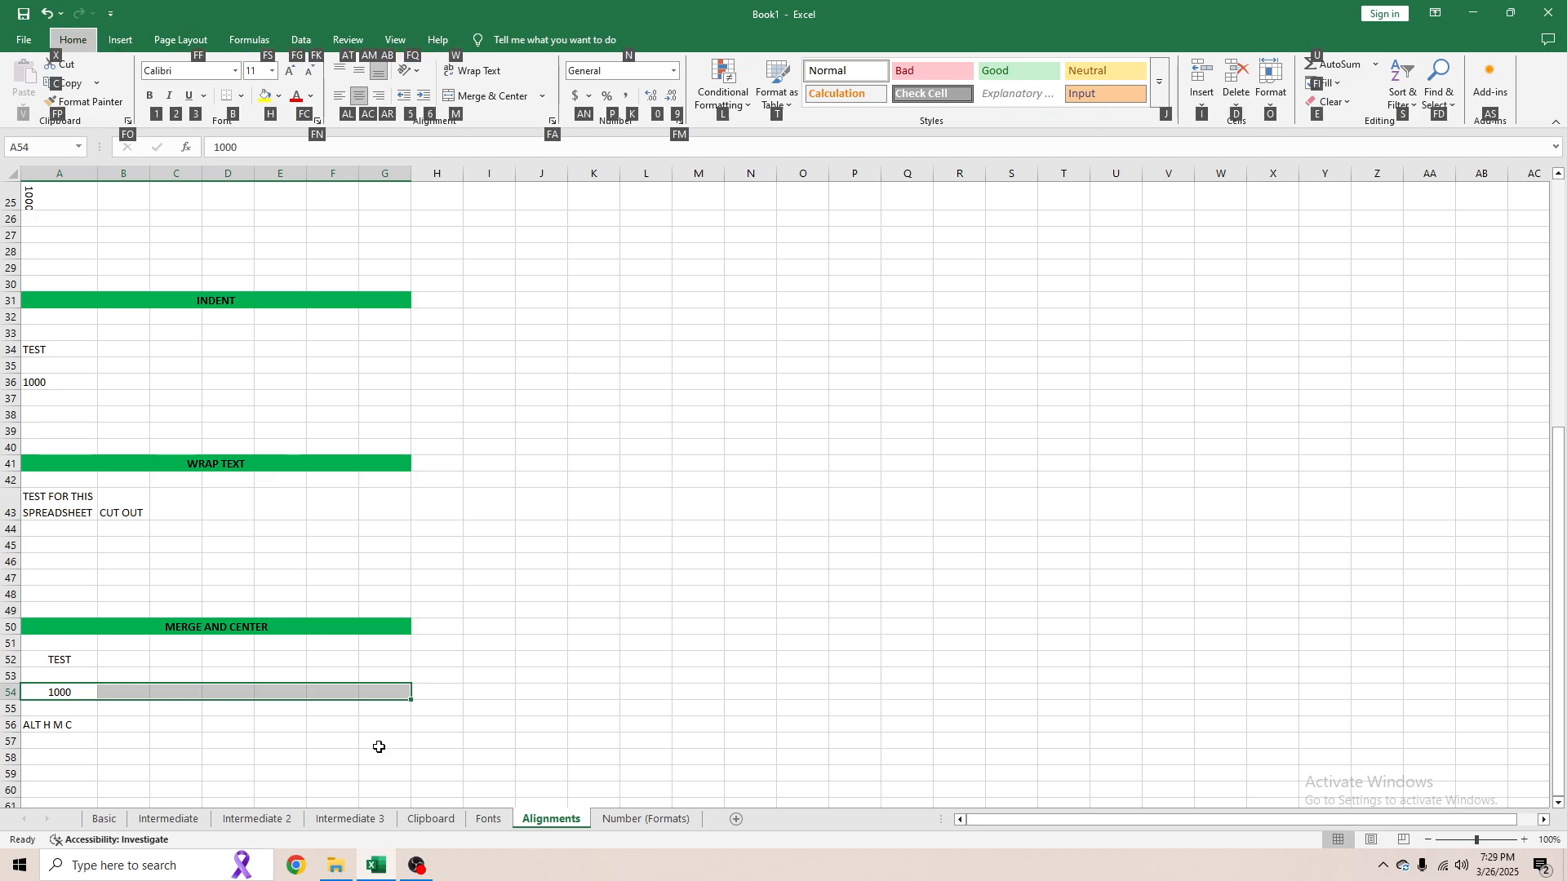
key("m")
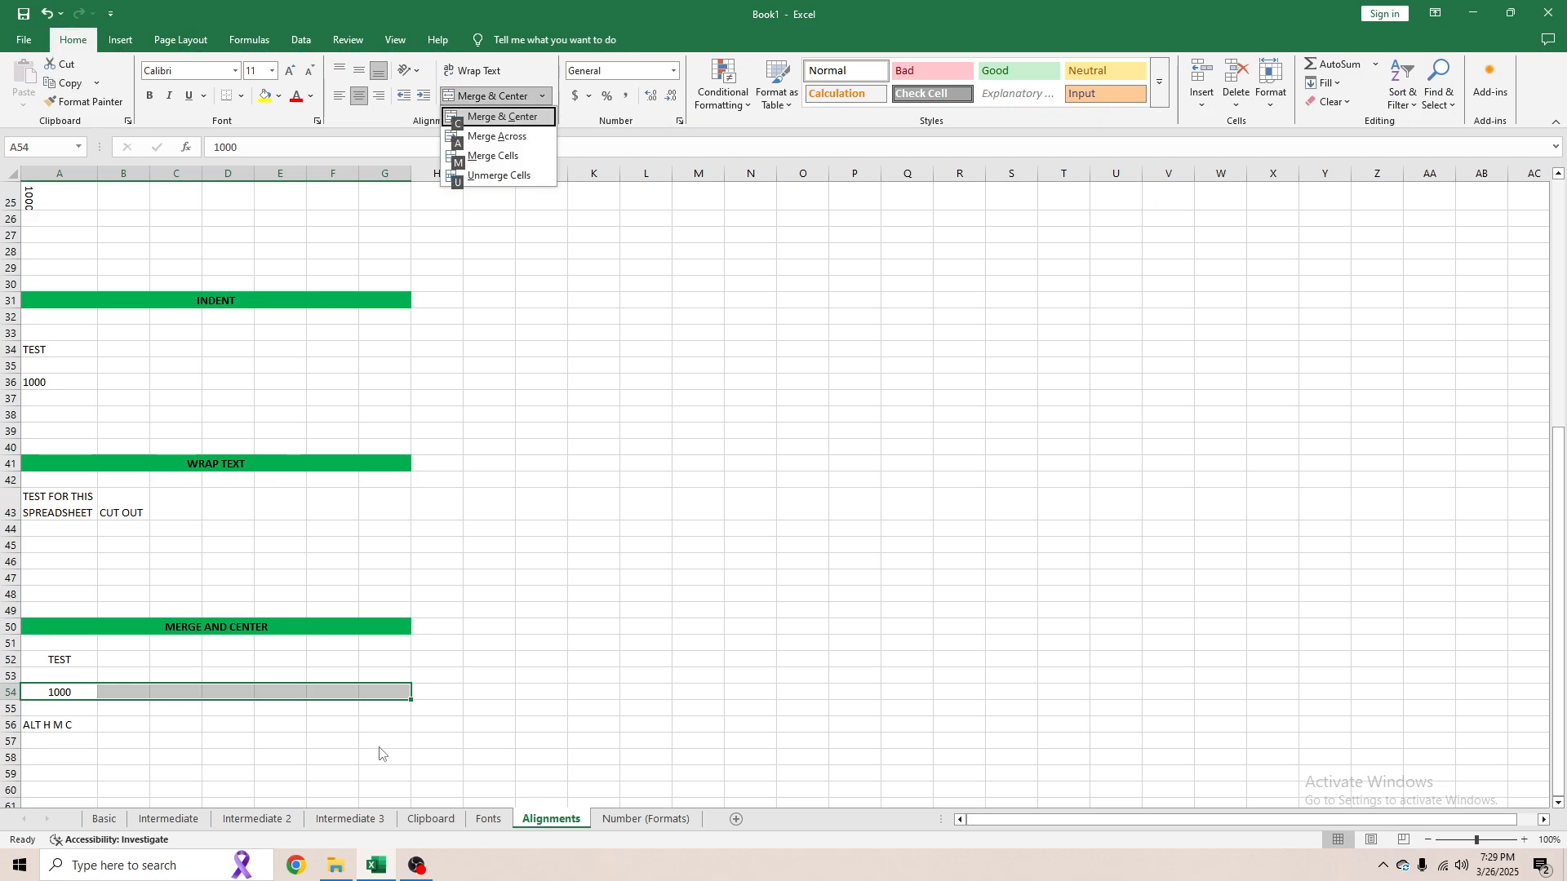
left_click(509, 121)
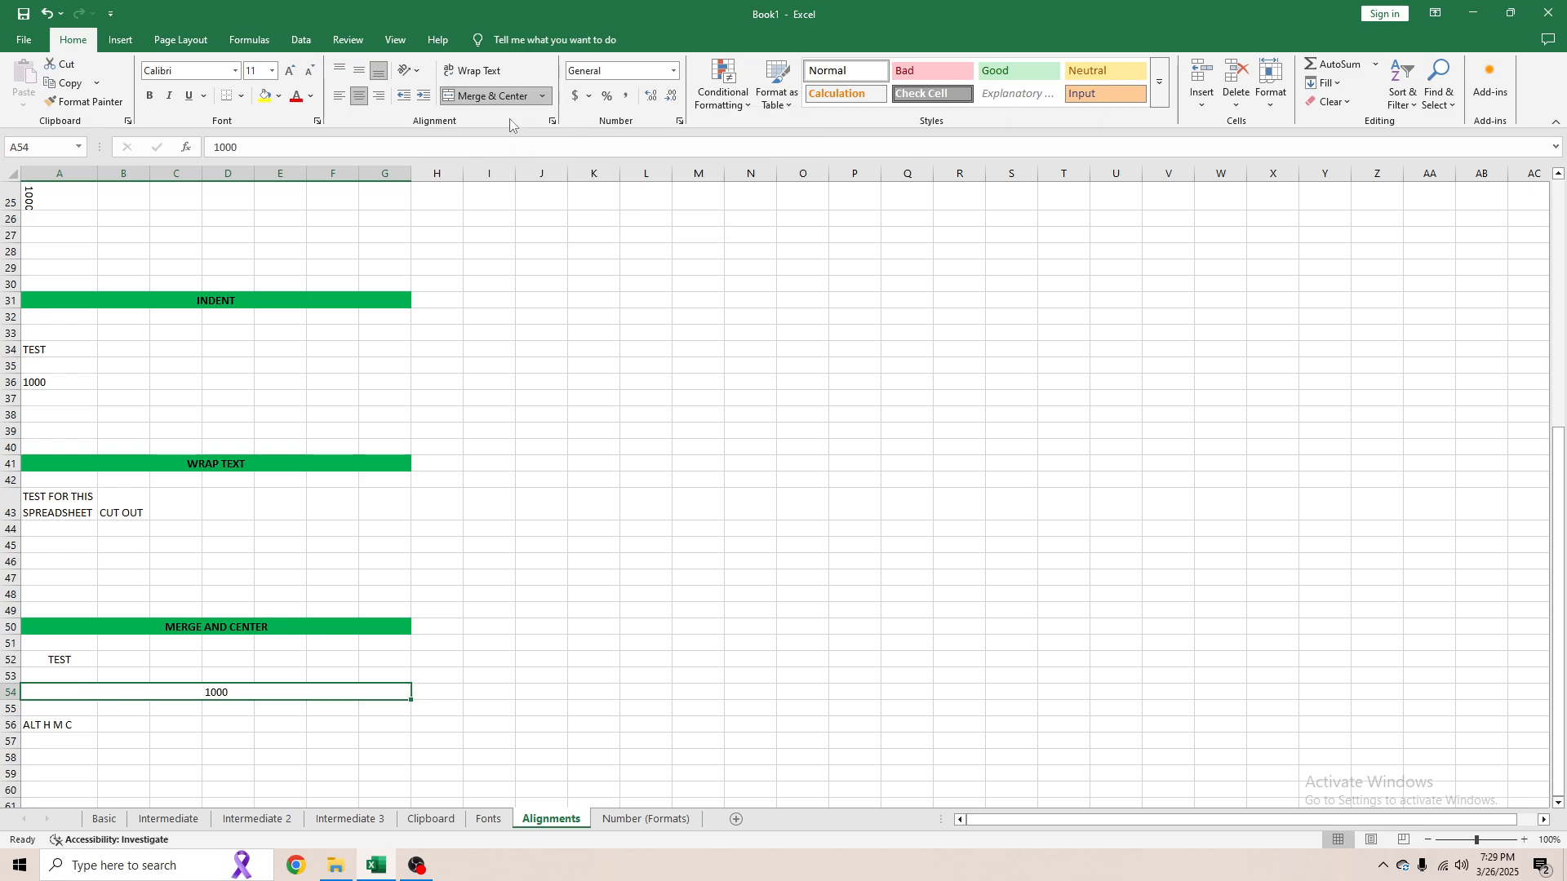
left_click(190, 721)
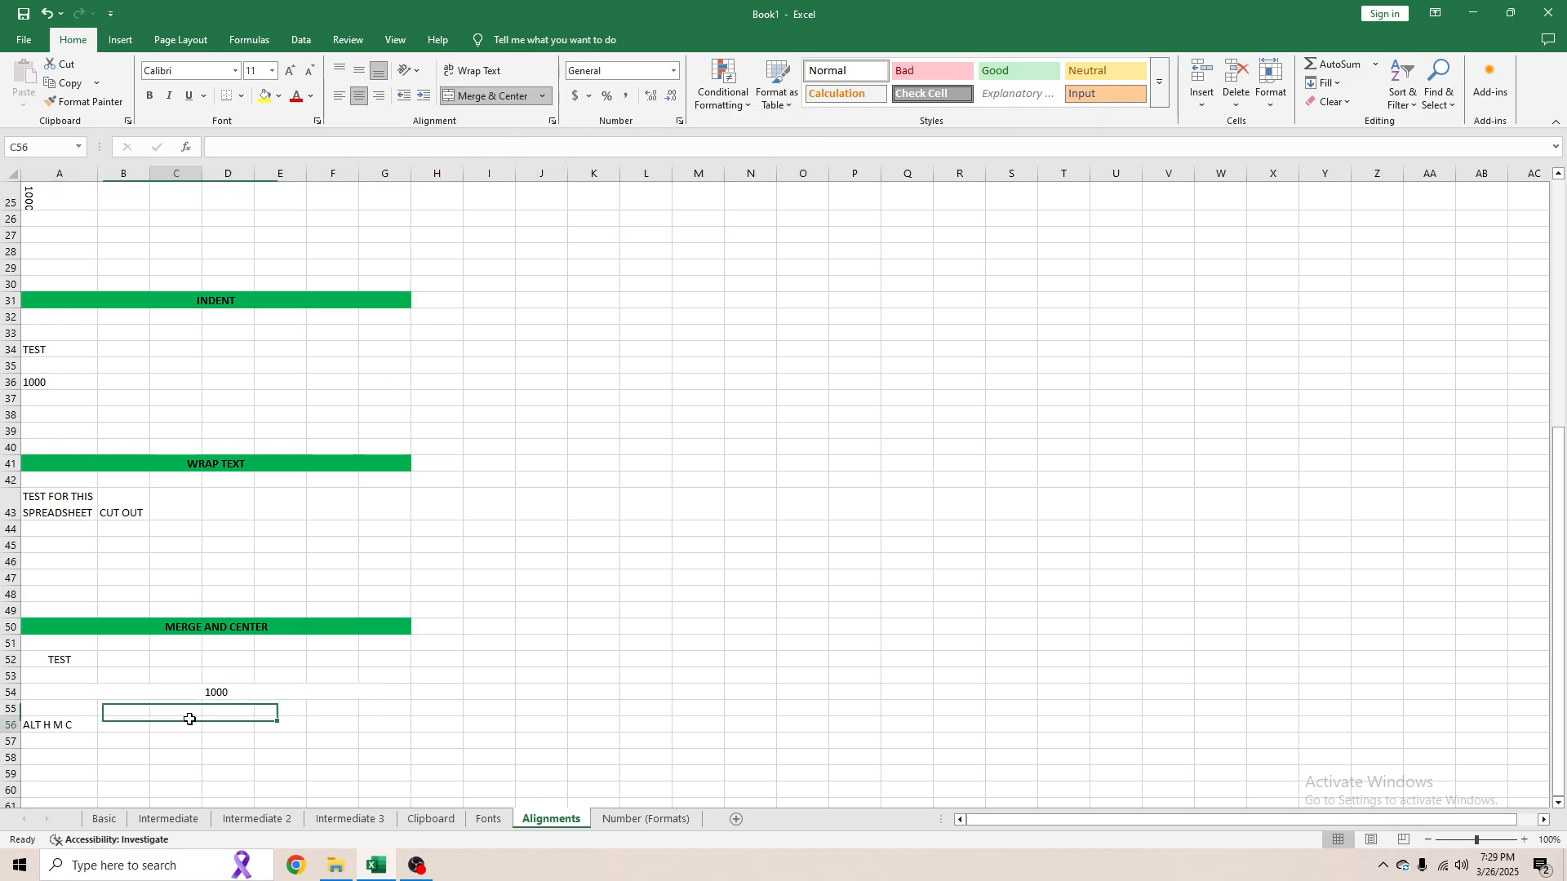
- Unmerge the 1000 in row 54 back into separate cells, without leaving it centered
left_click(131, 691)
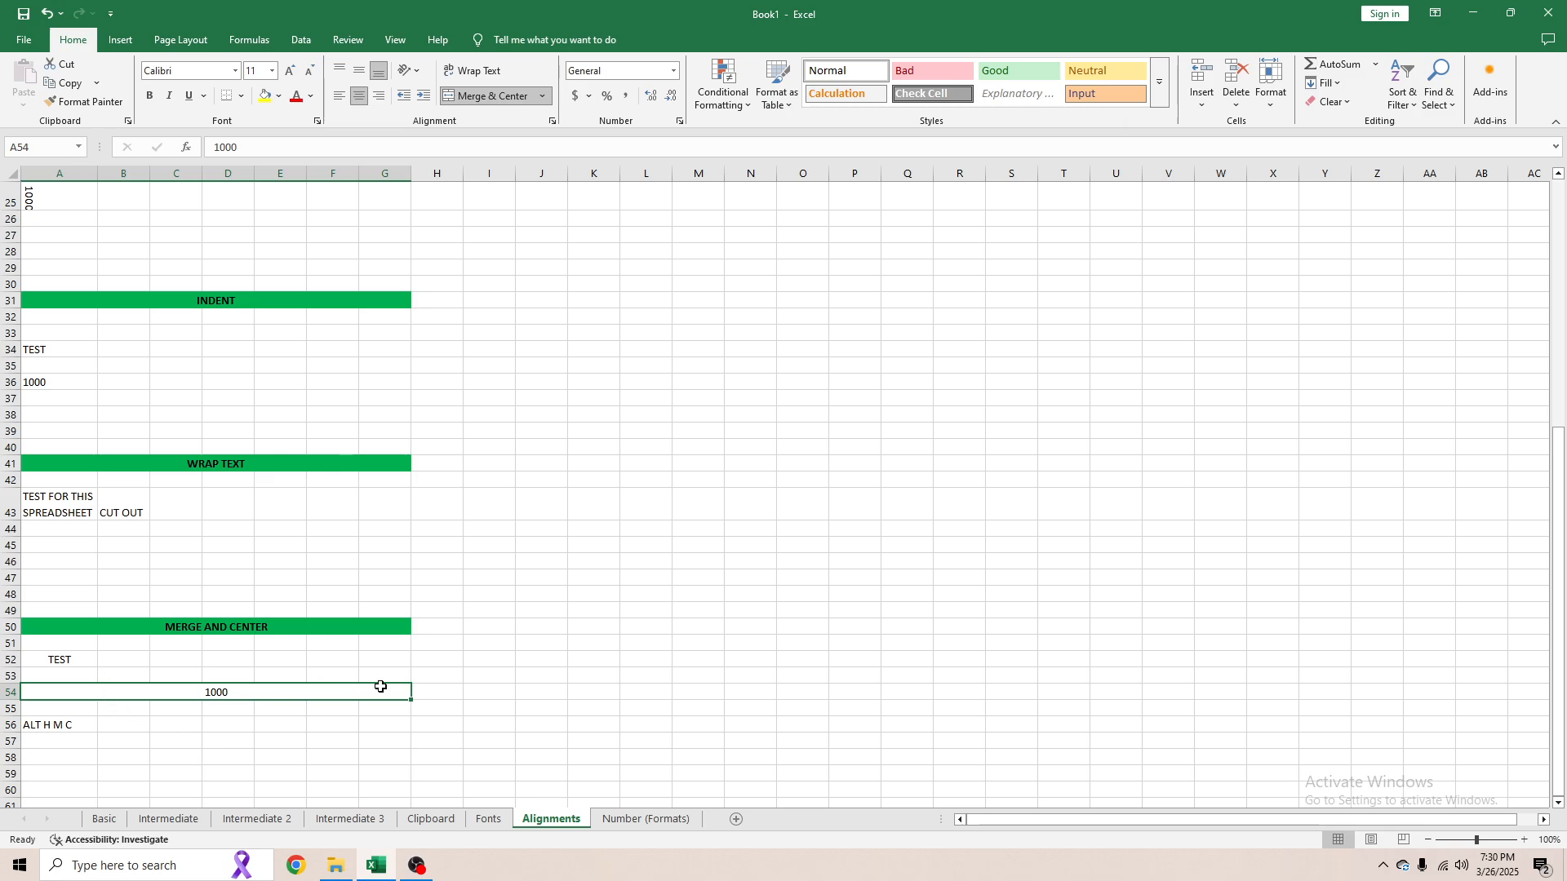
key("alt")
key("h")
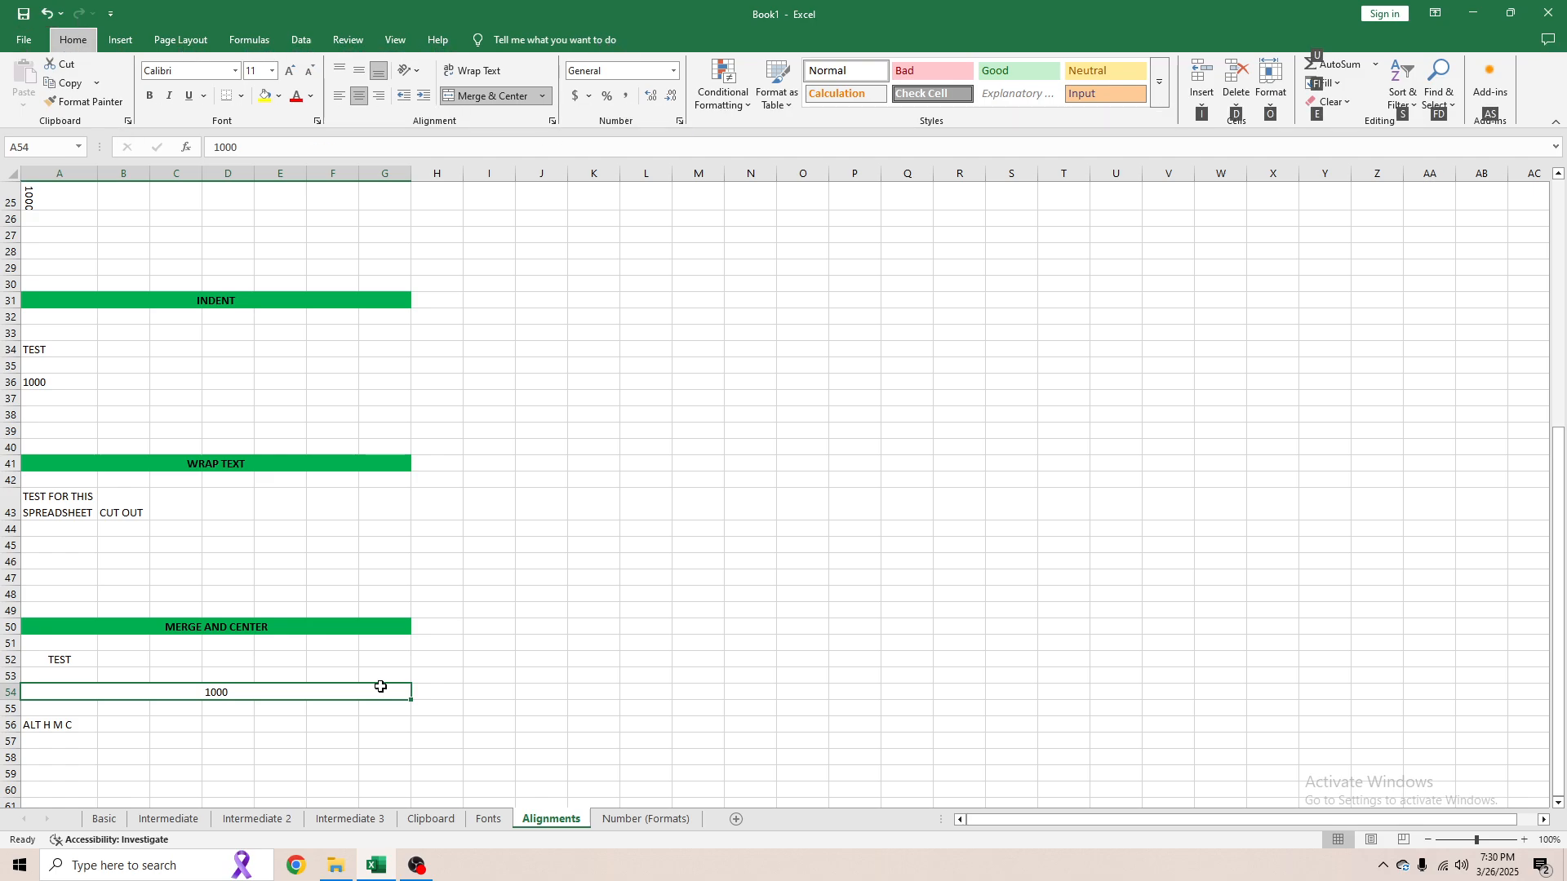
key("m")
key("u")
left_click(176, 708)
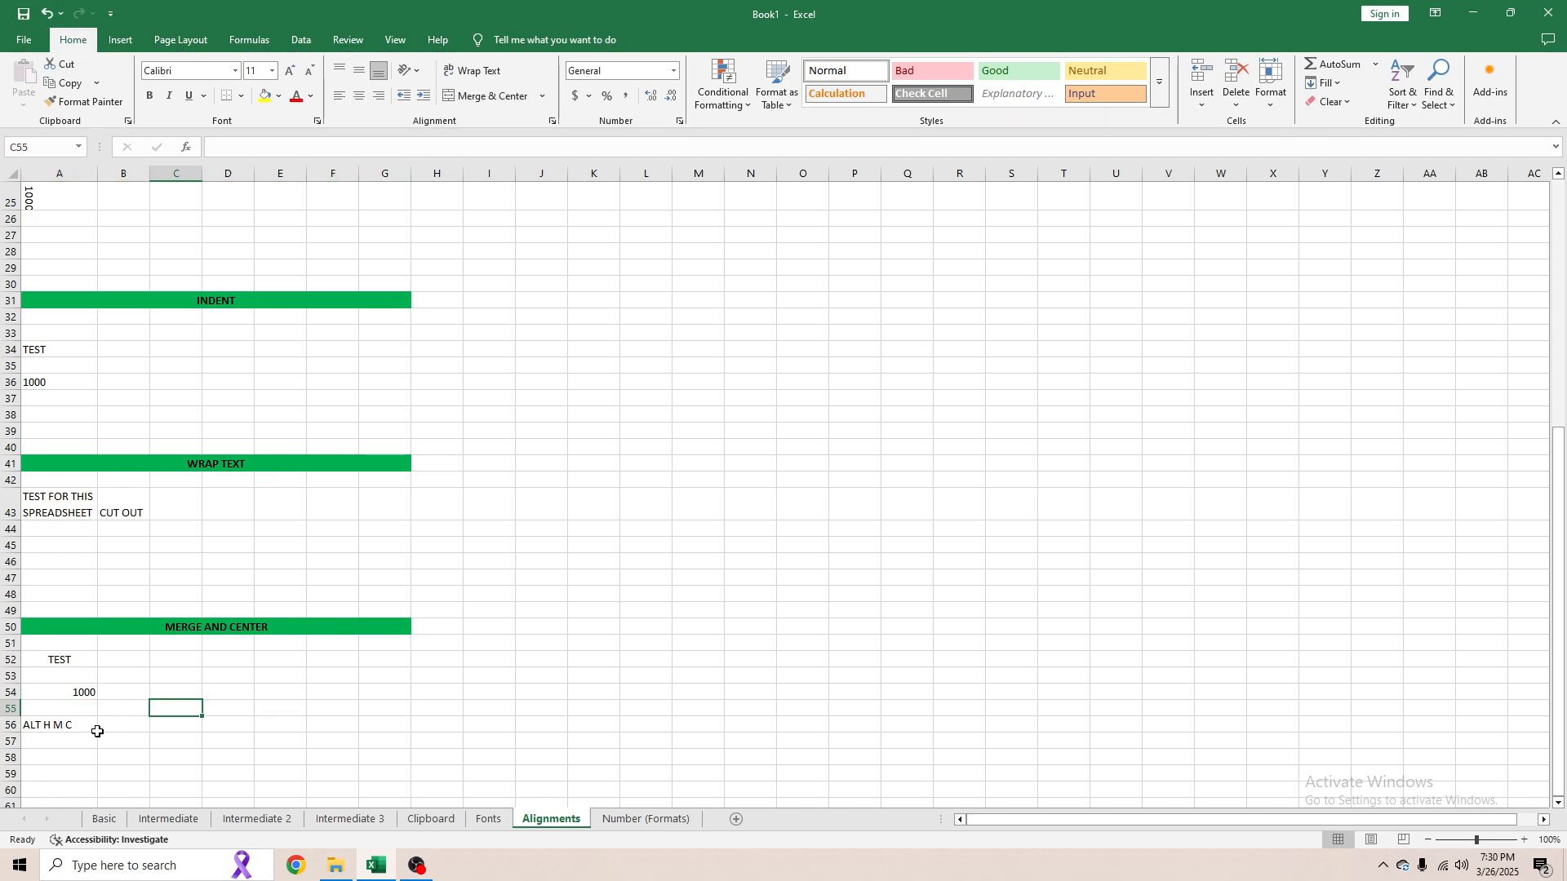
left_click(82, 726)
left_click(143, 653)
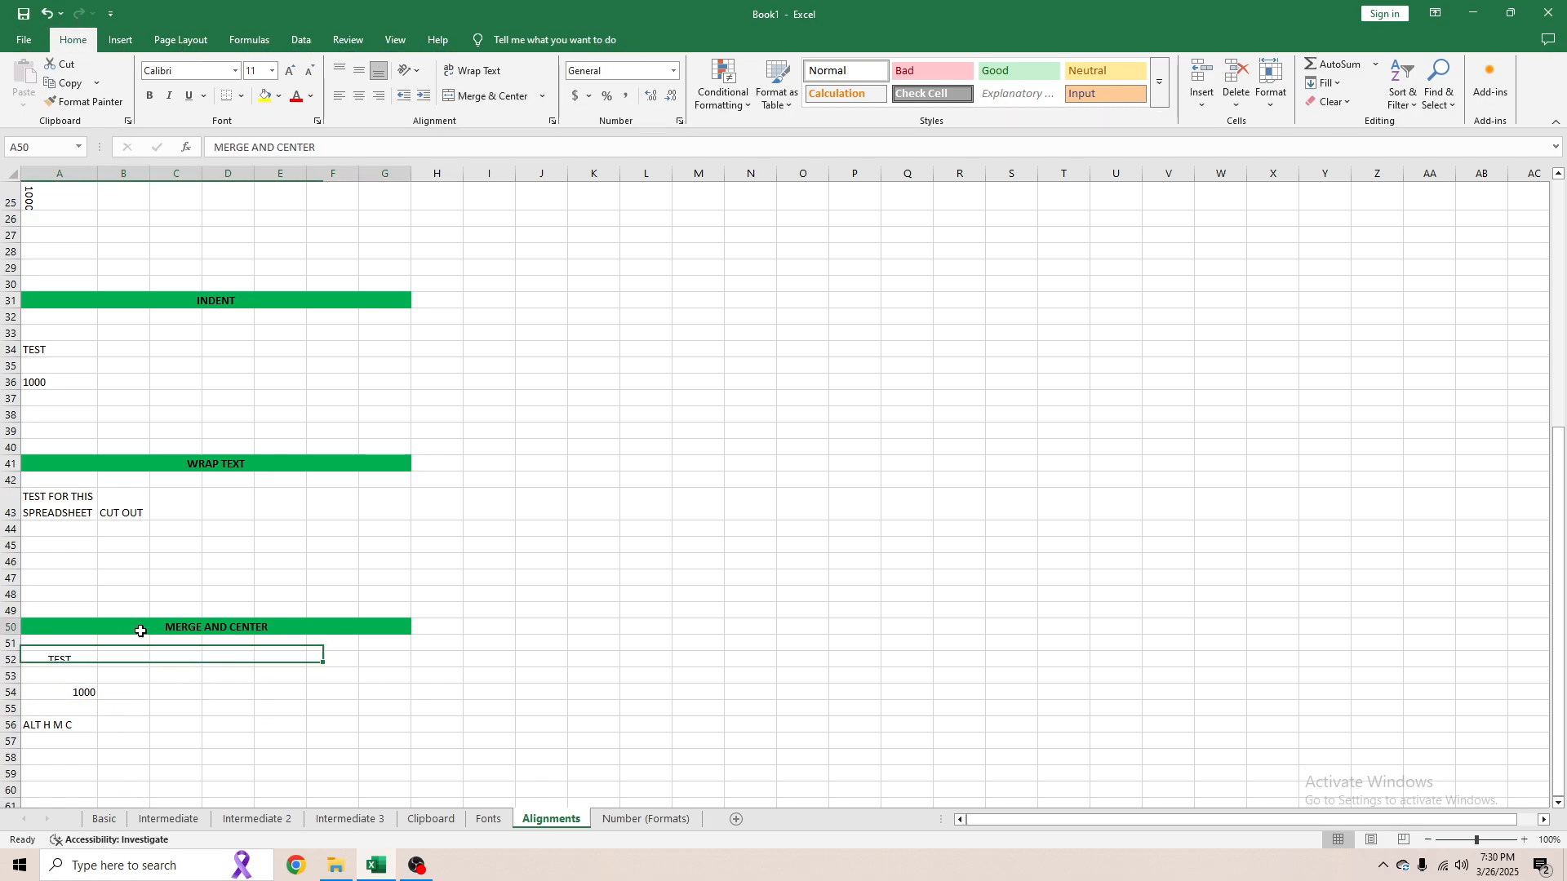
left_click(135, 625)
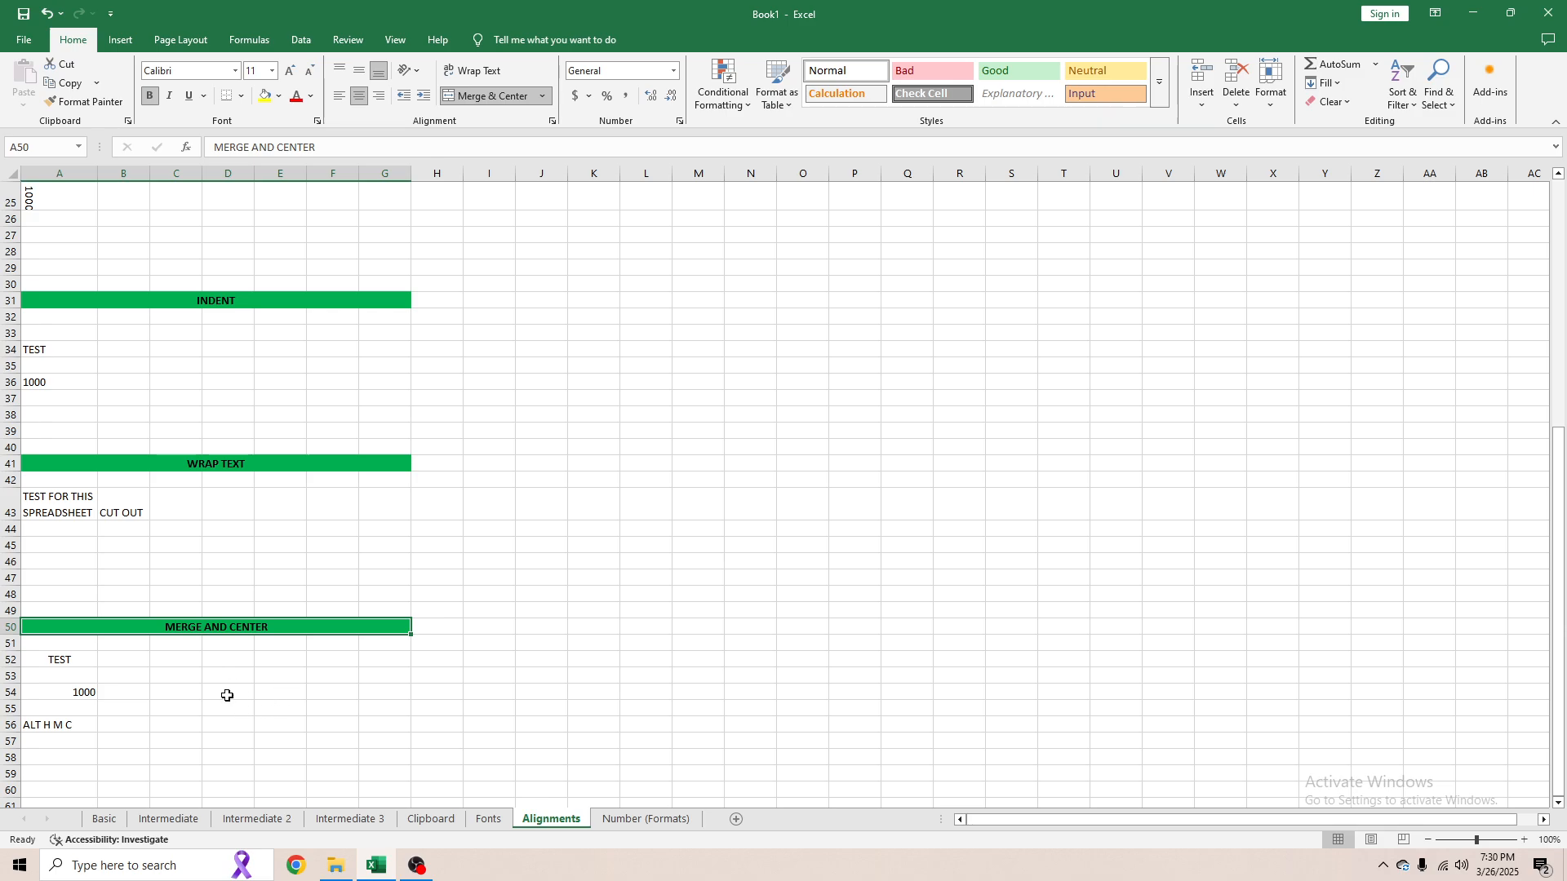
left_click(495, 707)
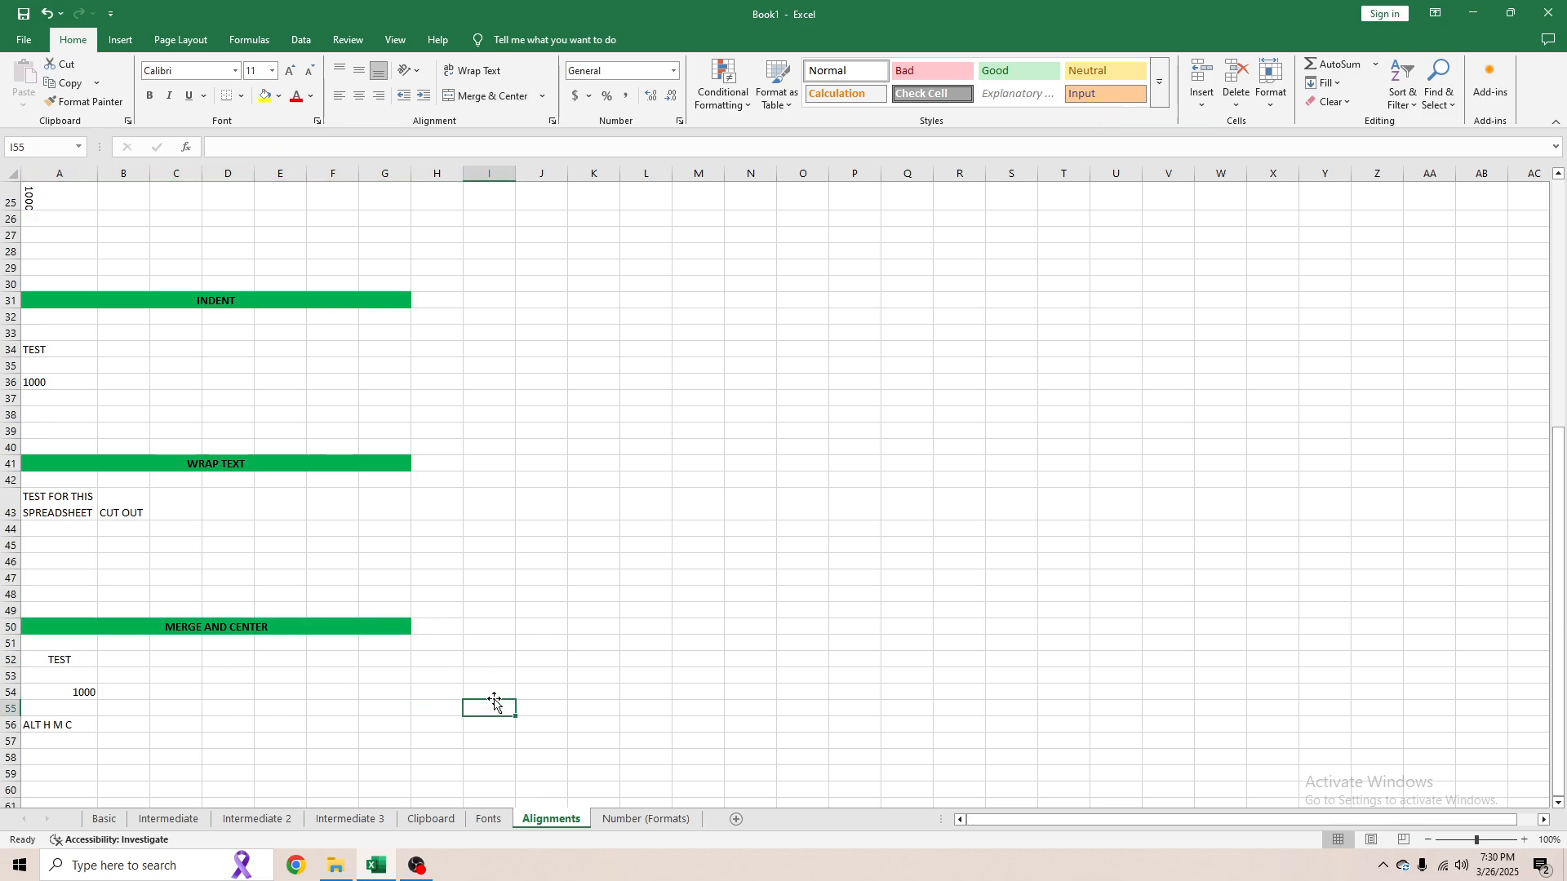